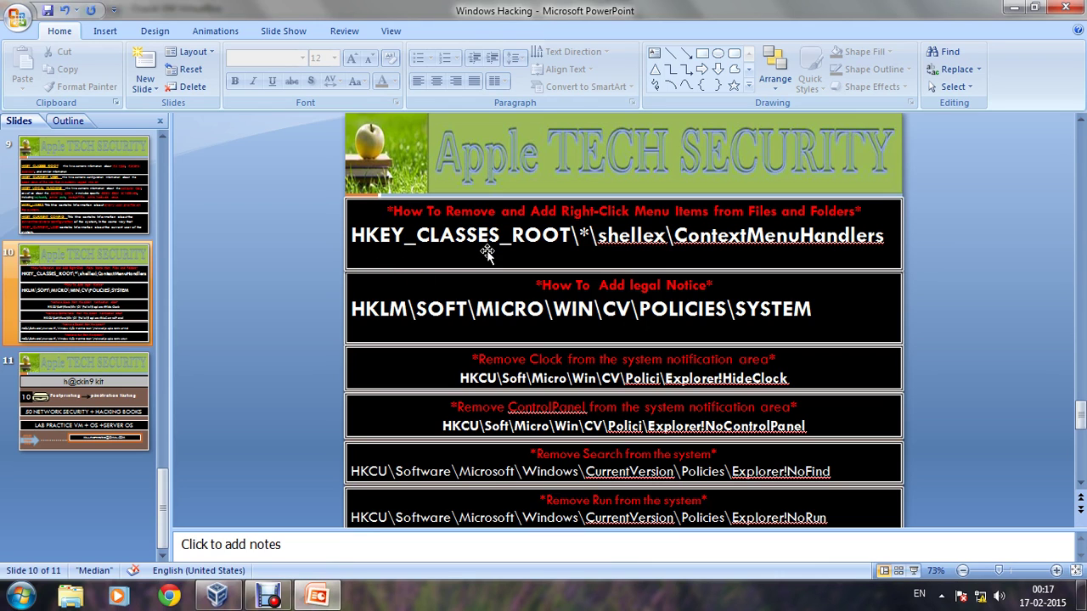
# Step: Switch to the Windows XP virtual machine, select the HKEY_CLASSES_ROOT\*\shellex\ContextMenuHandlers\Open With key, and maximize the Registry Editor
pyautogui.click(221, 598)
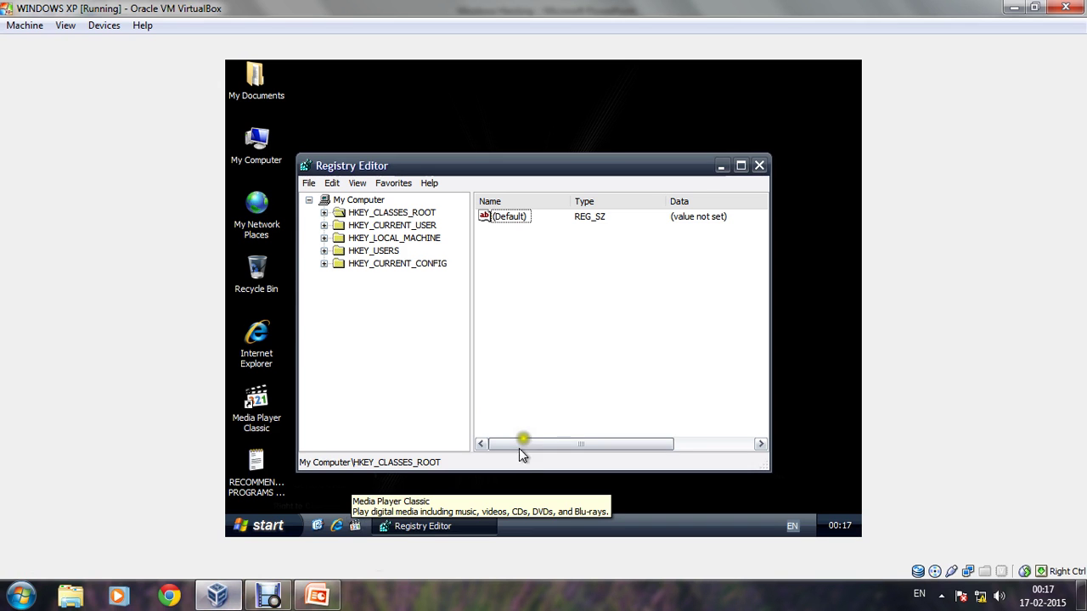
pyautogui.click(324, 212)
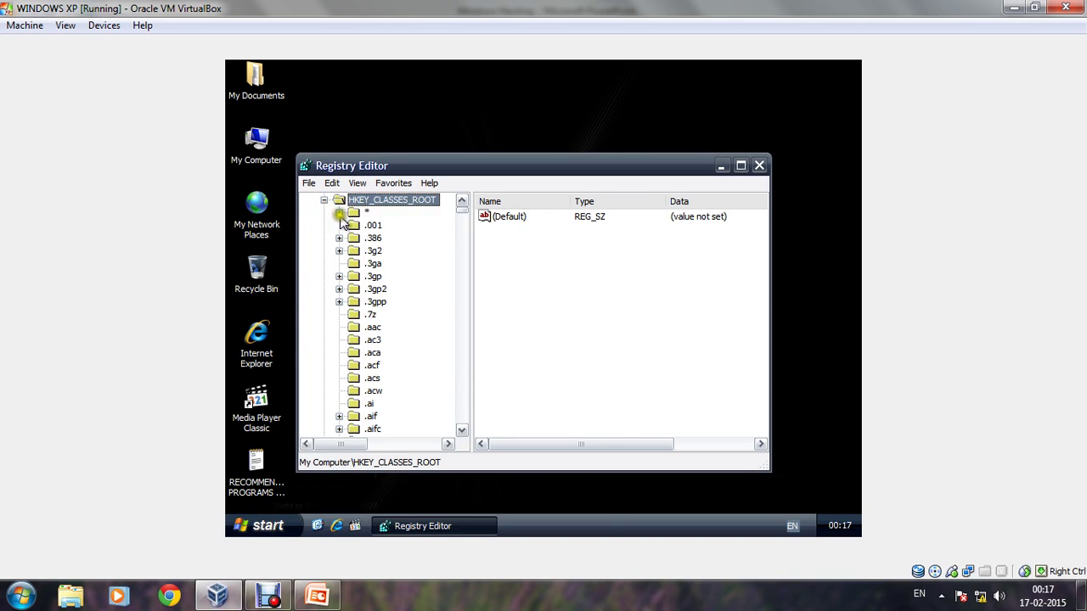
pyautogui.click(340, 213)
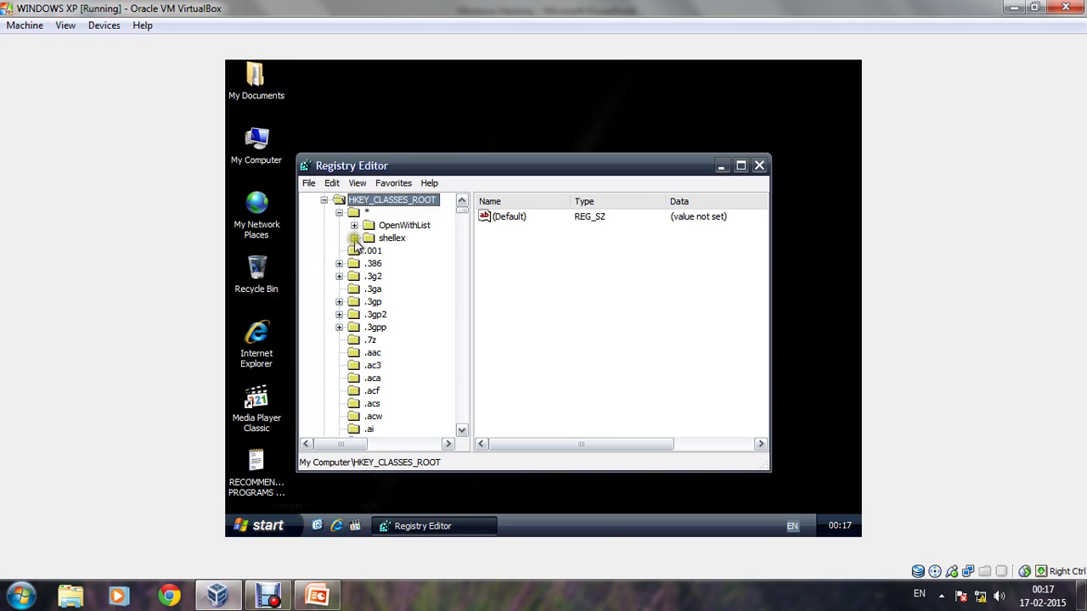
pyautogui.click(355, 239)
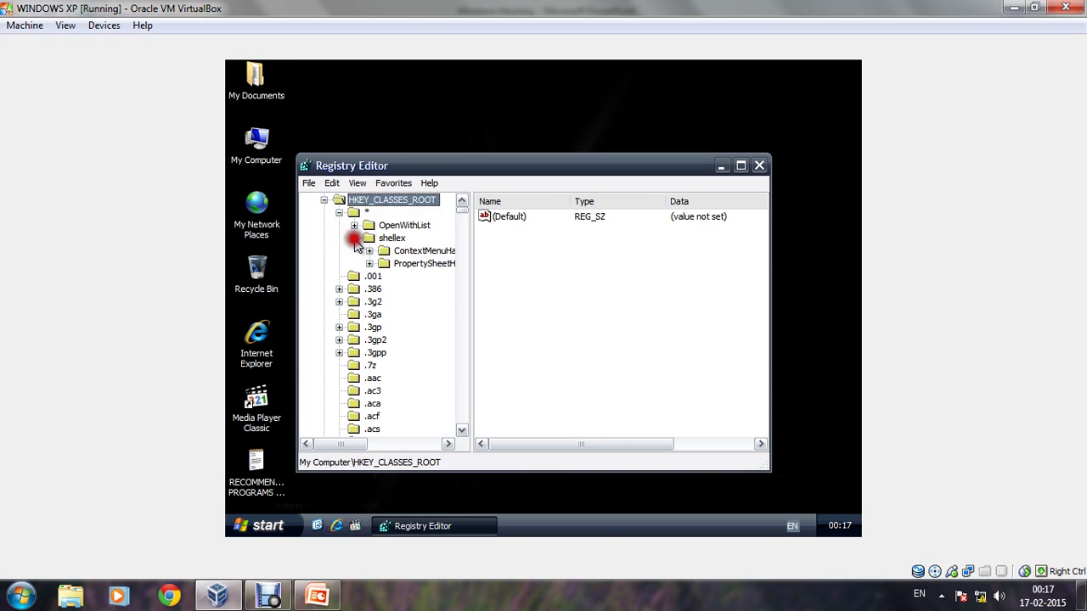
pyautogui.click(408, 253)
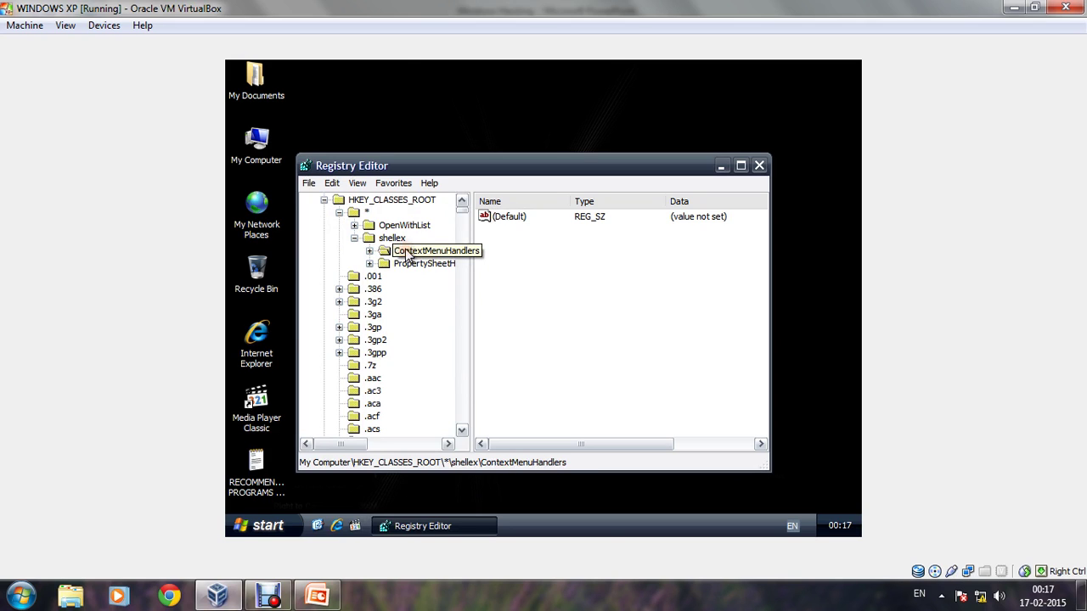
pyautogui.click(369, 252)
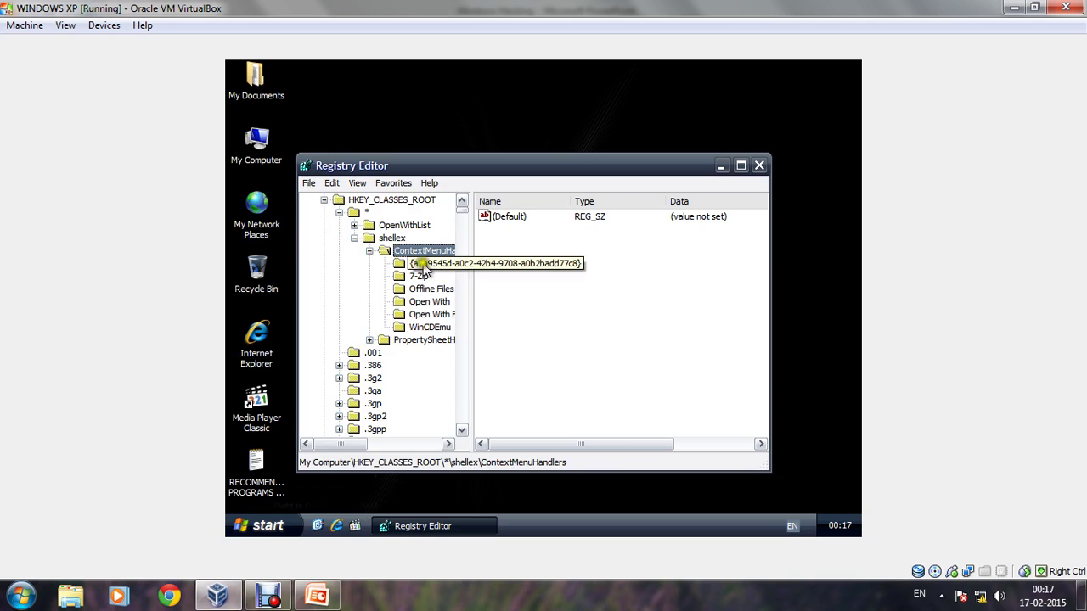
pyautogui.click(425, 303)
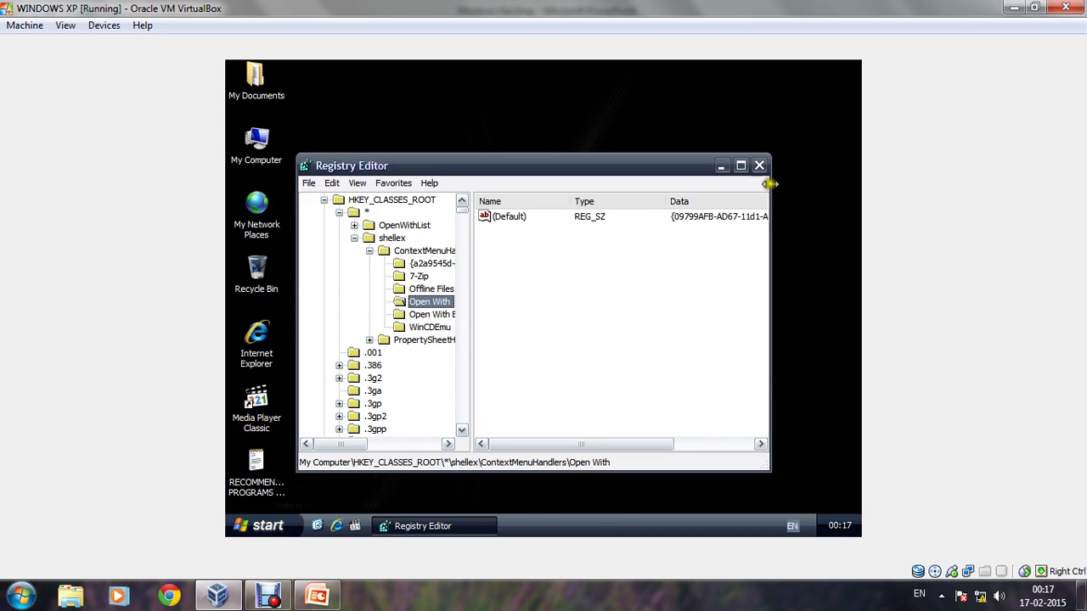
pyautogui.click(739, 165)
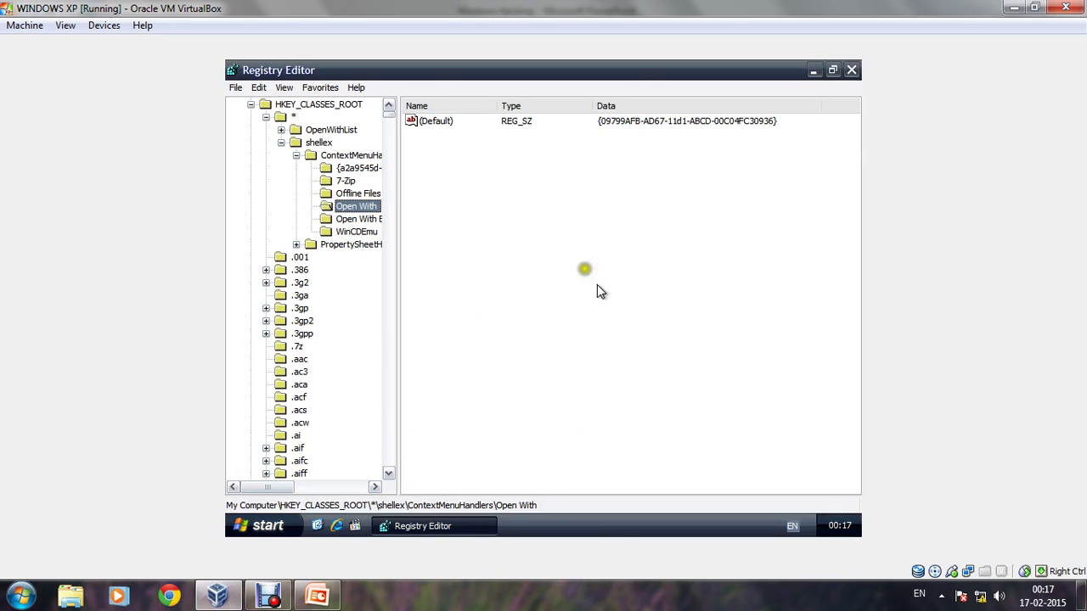
pyautogui.click(659, 125)
pyautogui.click(624, 478)
pyautogui.click(551, 383)
pyautogui.click(681, 393)
pyautogui.click(507, 121)
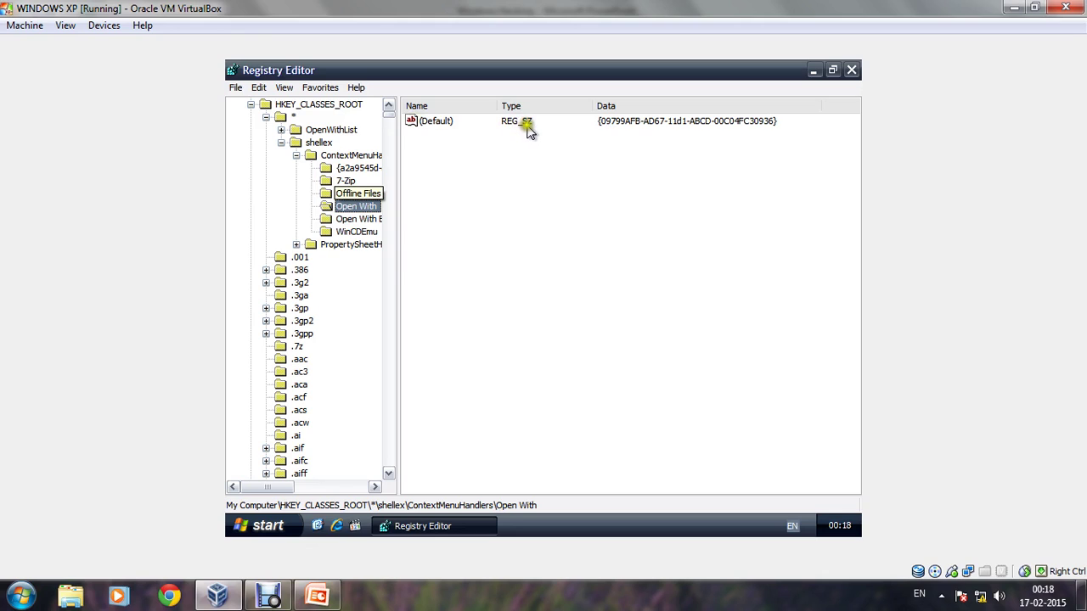
# Step: Set the Open With key's (Default) value to -{09799AFB-AD67-11d1-ABCD-00C04FC30936} and close the Registry Editor
pyautogui.rightClick(418, 126)
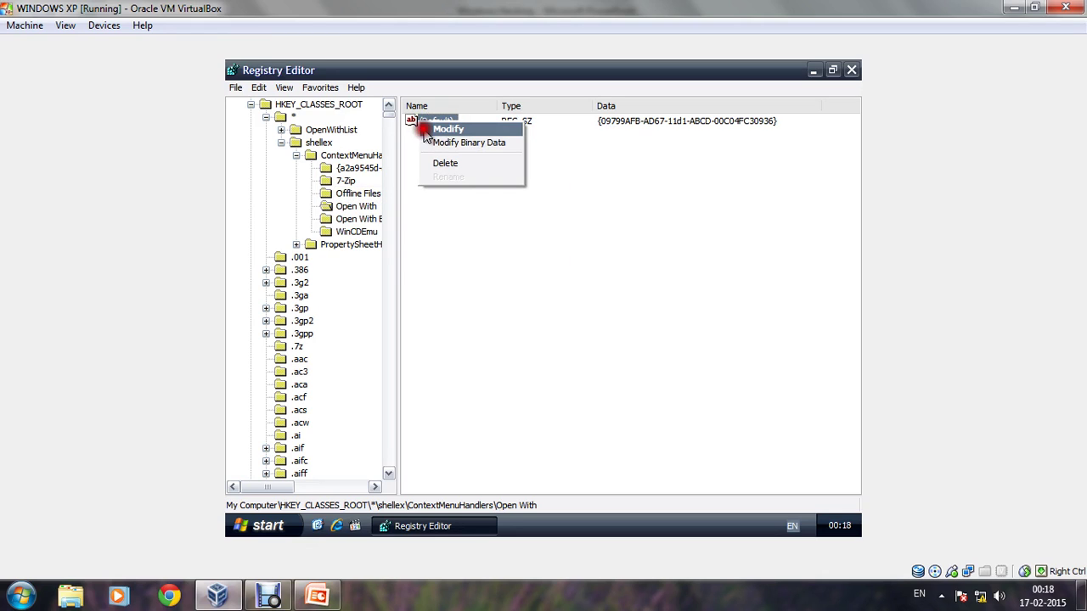
pyautogui.click(424, 130)
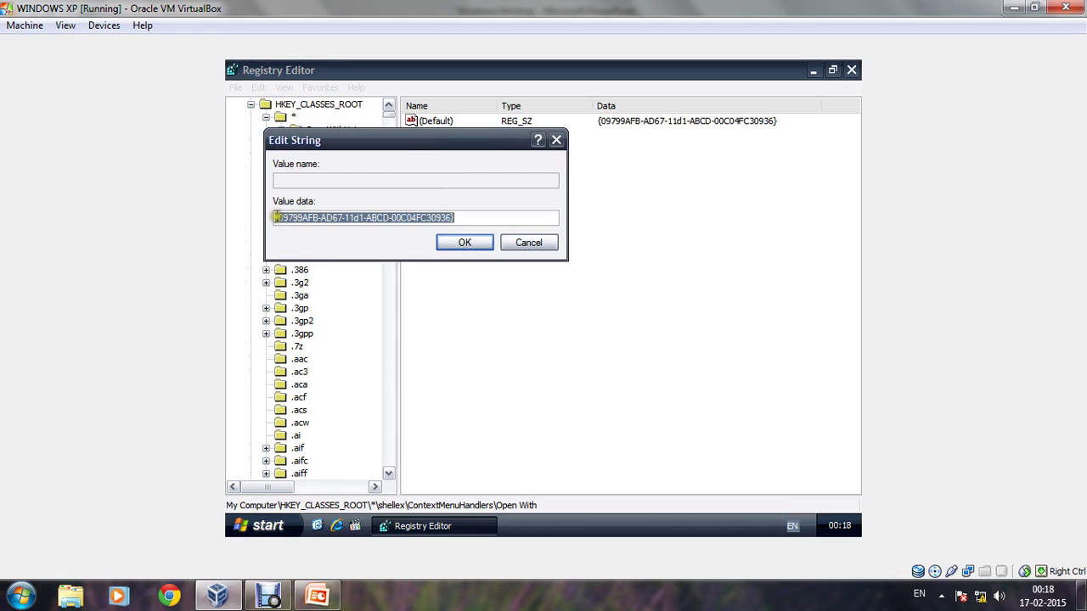
pyautogui.click(487, 237)
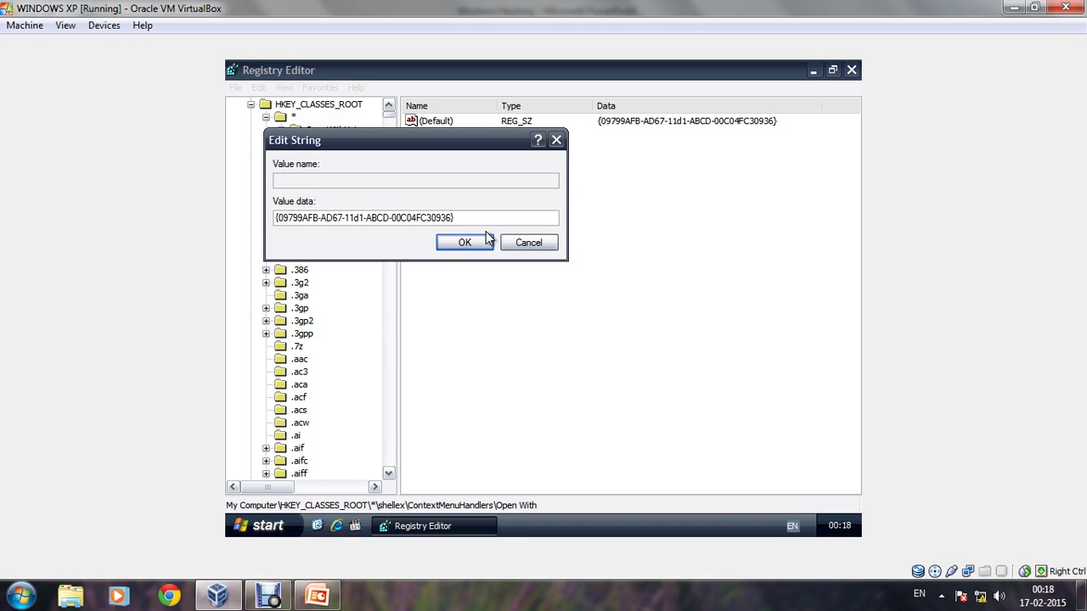
pyautogui.write('-')
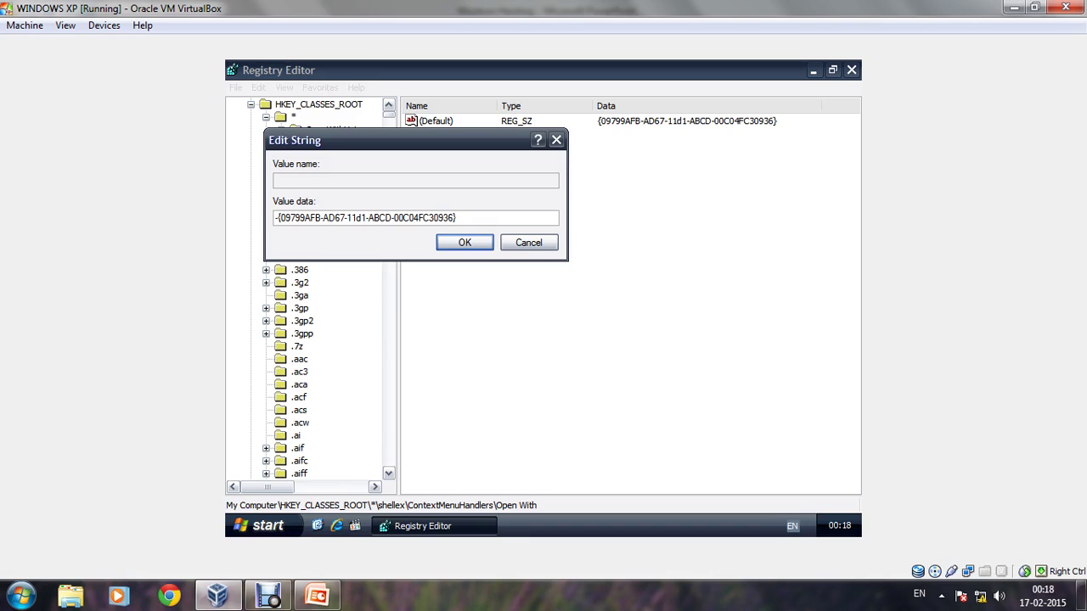
pyautogui.press('BackSpace')
pyautogui.click(466, 244)
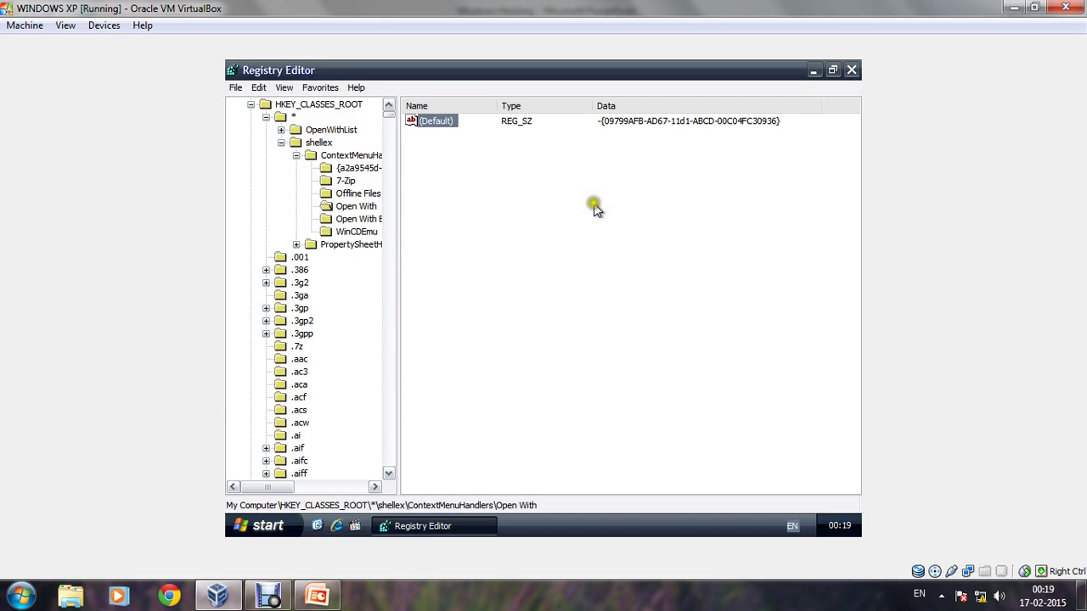
pyautogui.click(850, 72)
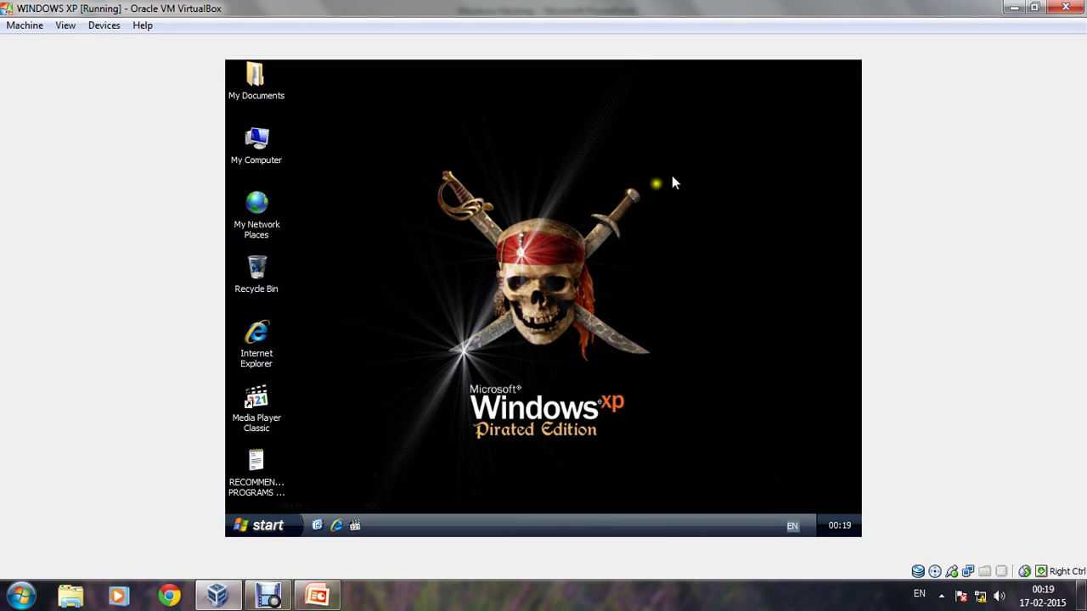
# Step: Restart the Windows XP virtual machine and dismiss the mouse pointer integration messages during startup
pyautogui.click(270, 526)
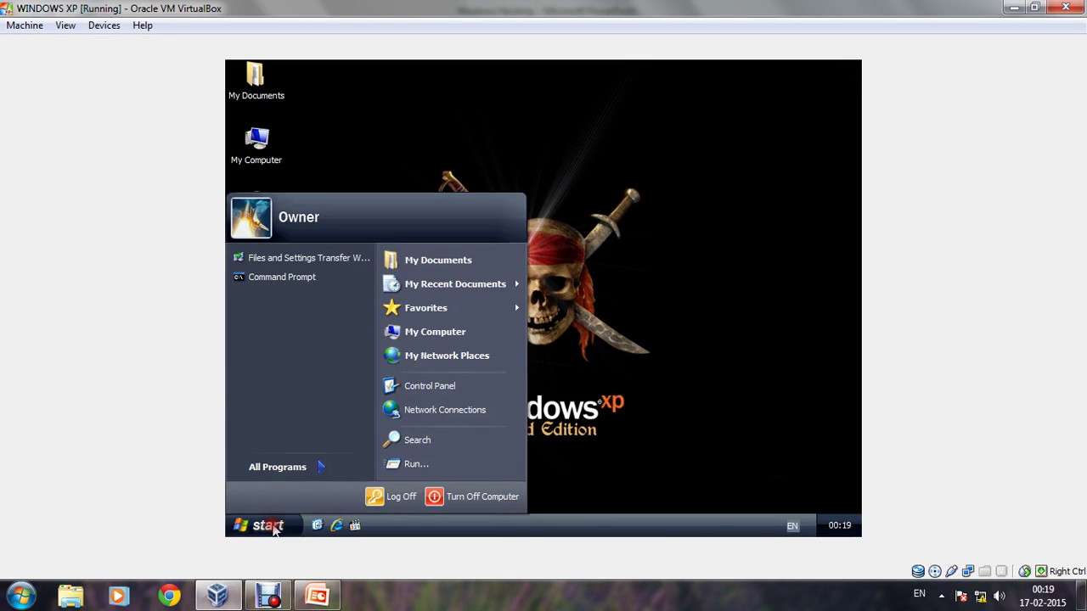
pyautogui.click(440, 498)
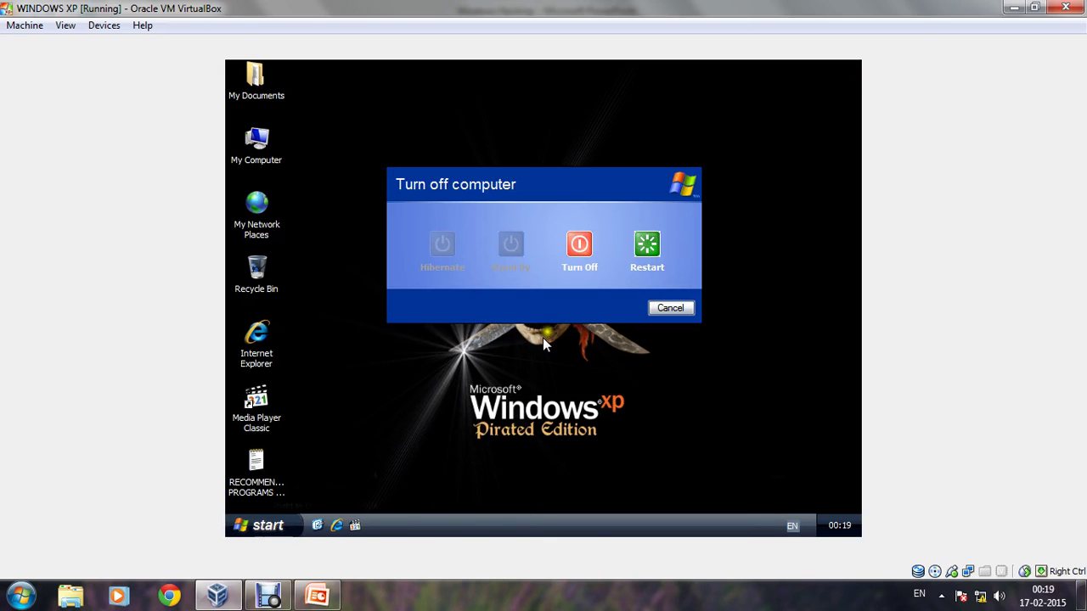
pyautogui.click(639, 255)
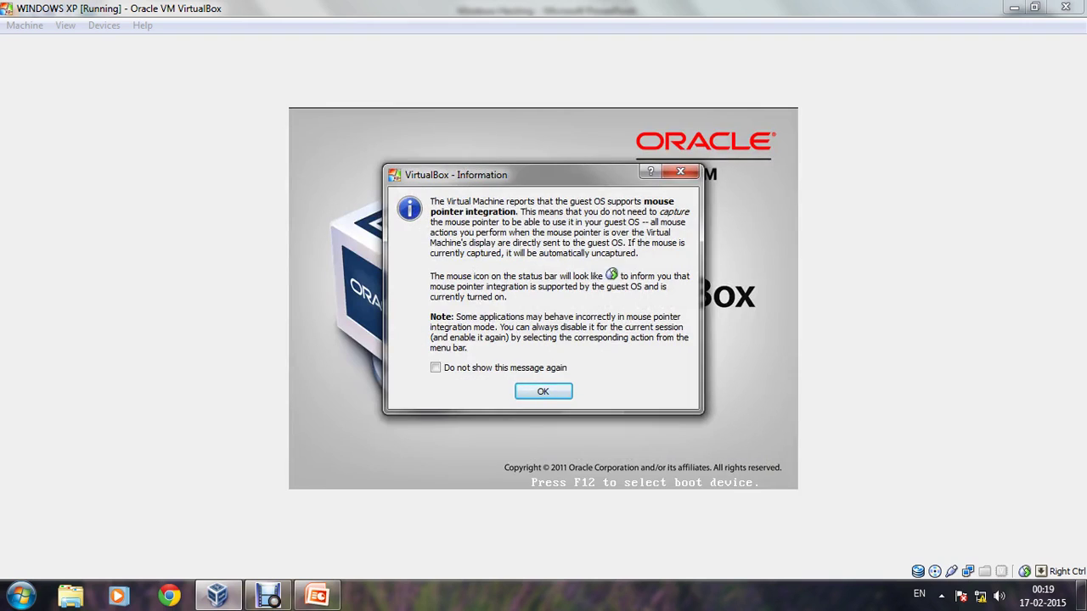
pyautogui.click(540, 393)
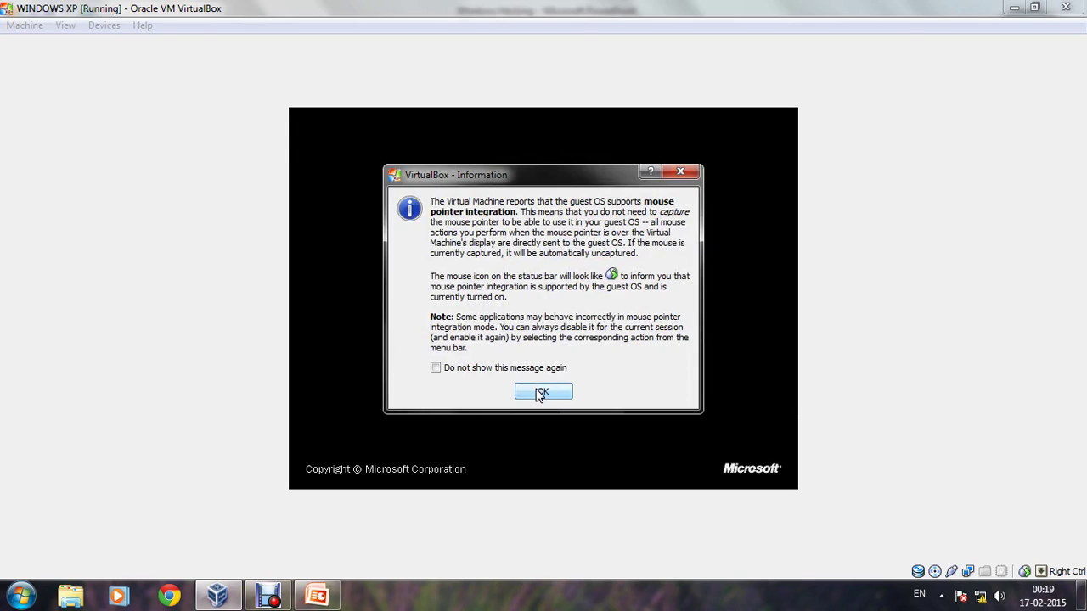
pyautogui.click(542, 393)
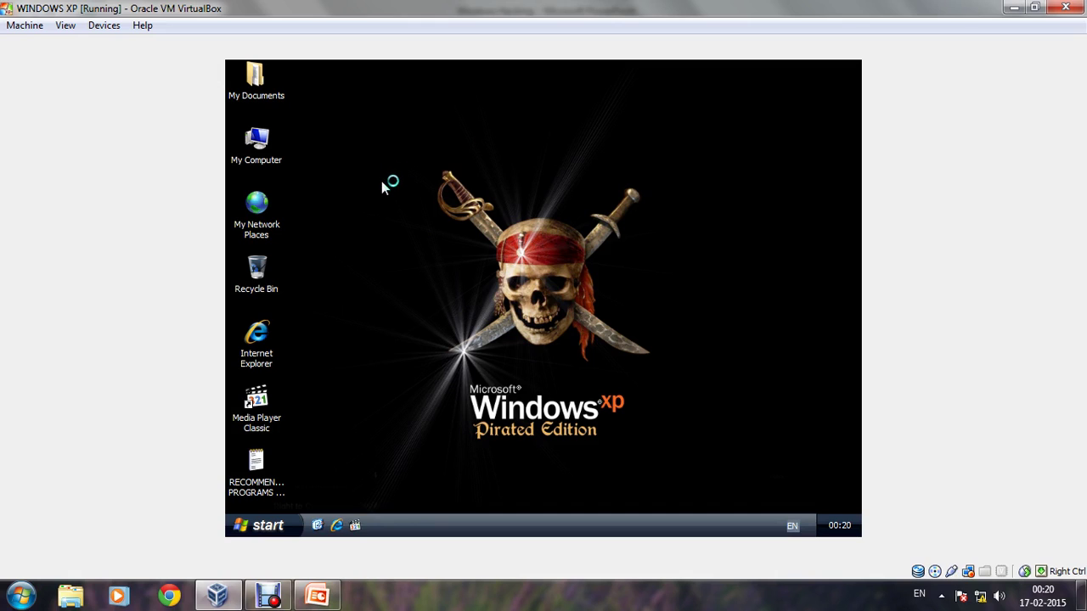
# Step: Check the context menu of the RECOMMENDED PROGRAMS TO INSTALL.txt desktop file for the Open With item
pyautogui.click(254, 469)
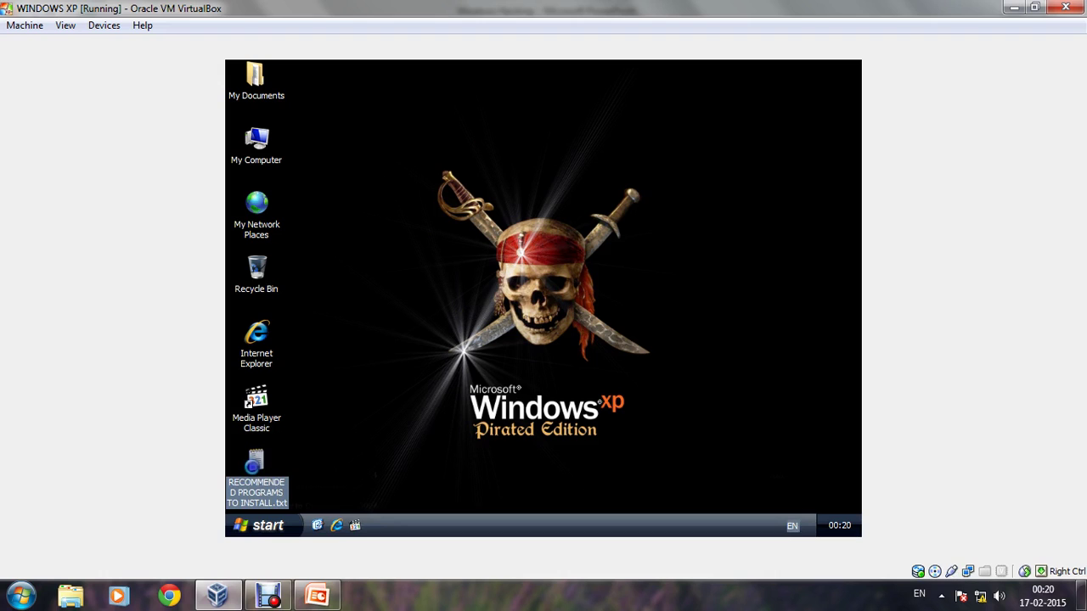
pyautogui.rightClick(254, 469)
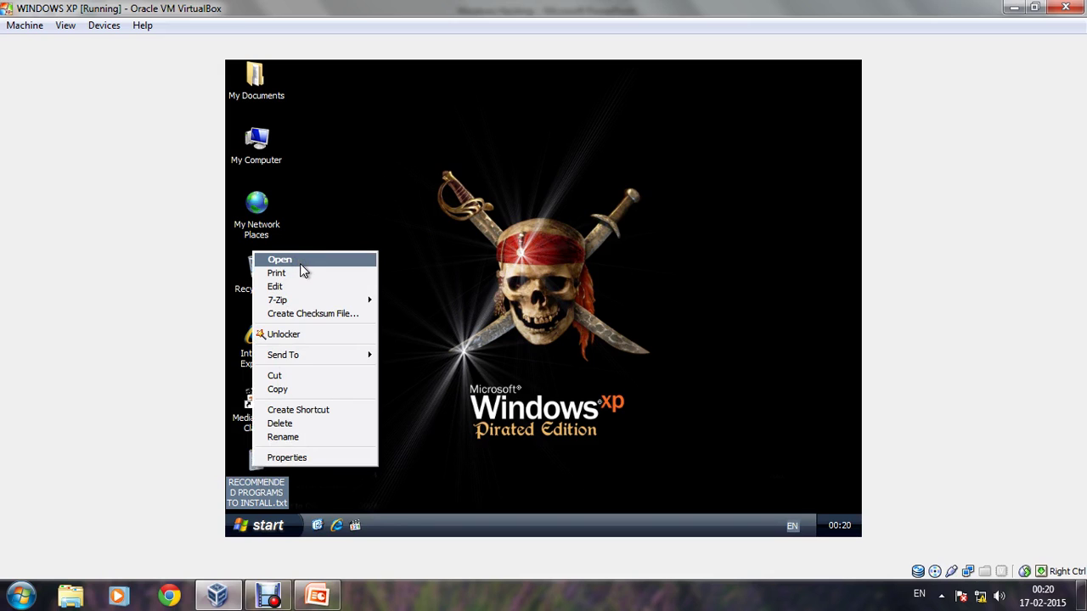
pyautogui.click(513, 294)
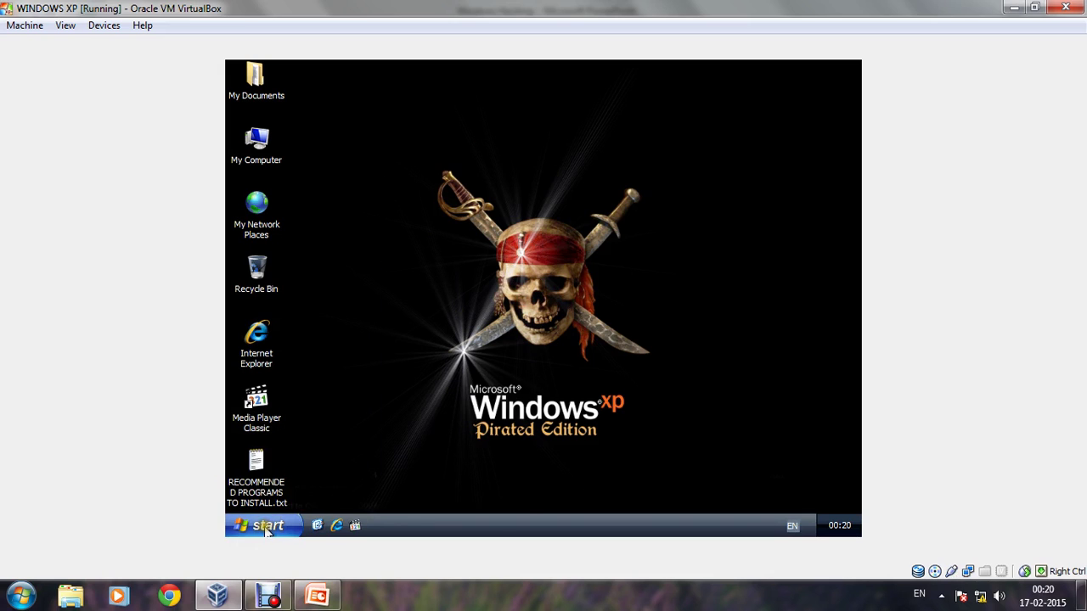
# Step: Reopen the Registry Editor by running regedit
pyautogui.click(266, 527)
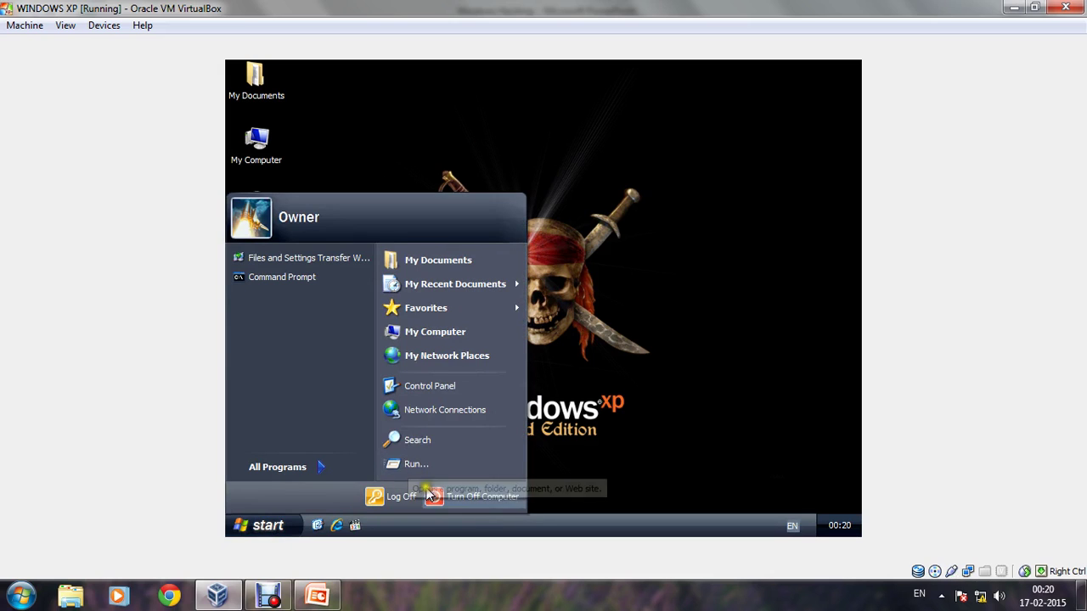
pyautogui.click(414, 463)
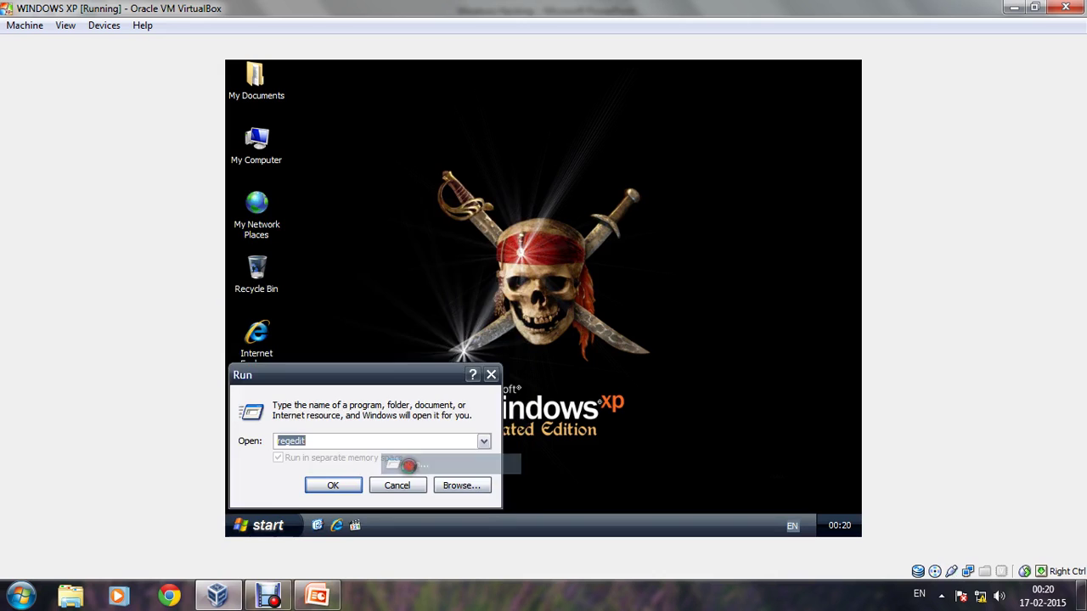
pyautogui.click(327, 486)
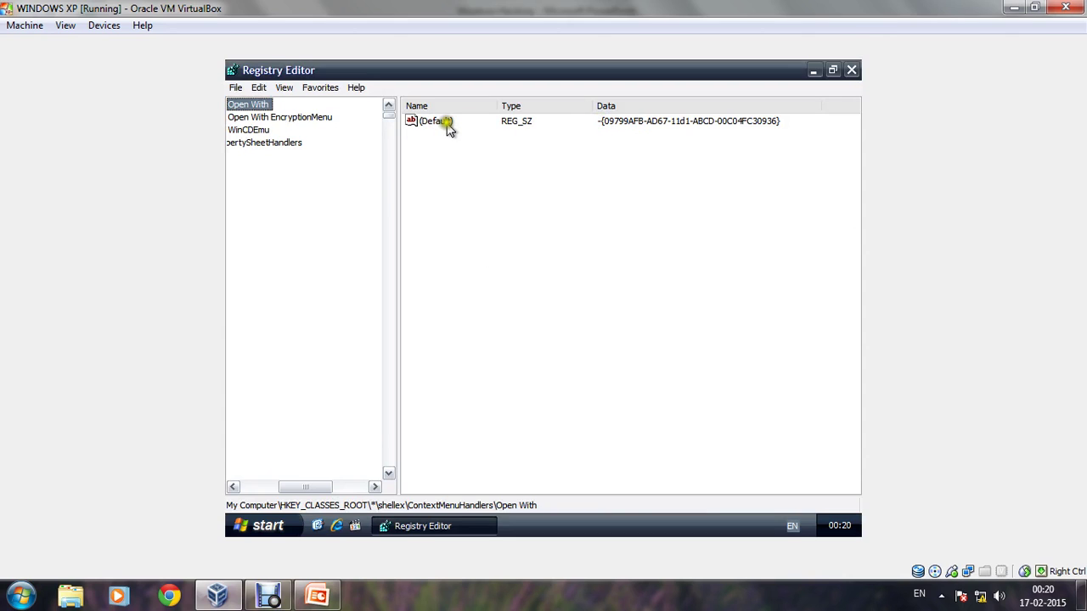
# Step: Remove the leading hyphen from the Open With key's (Default) value, leaving {09799AFB-AD67-11d1-ABCD-00C04FC30936}, and close the Registry Editor
pyautogui.rightClick(431, 122)
pyautogui.click(441, 128)
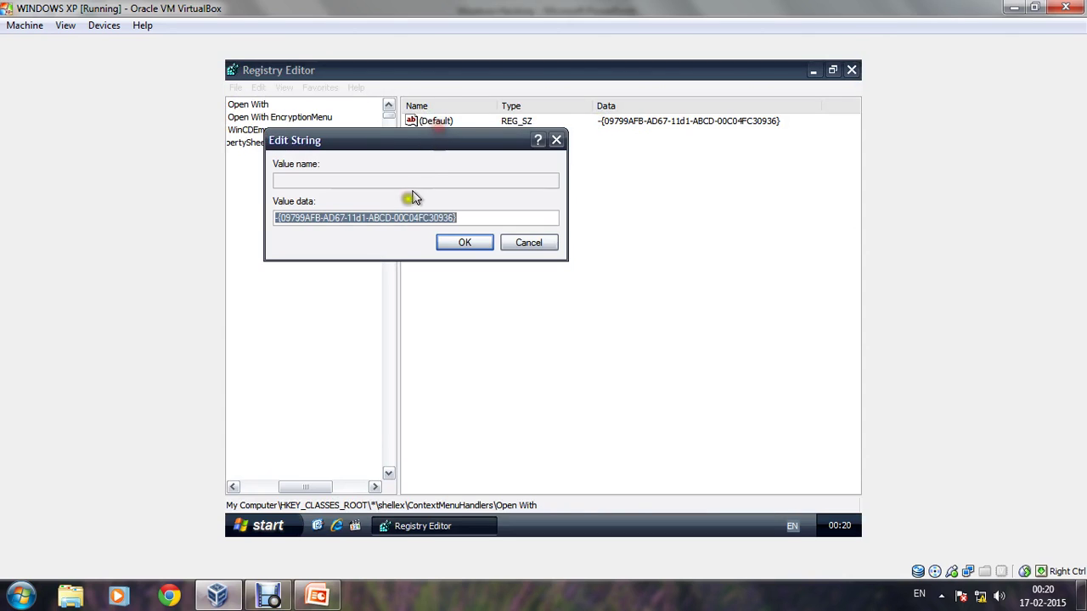
pyautogui.press('Left')
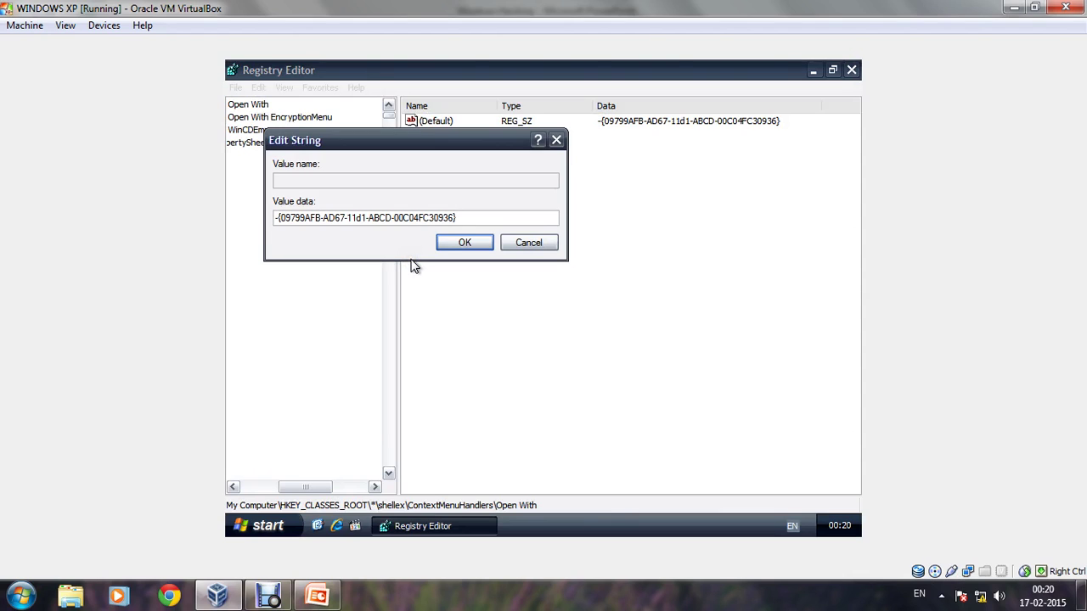
pyautogui.press('Delete')
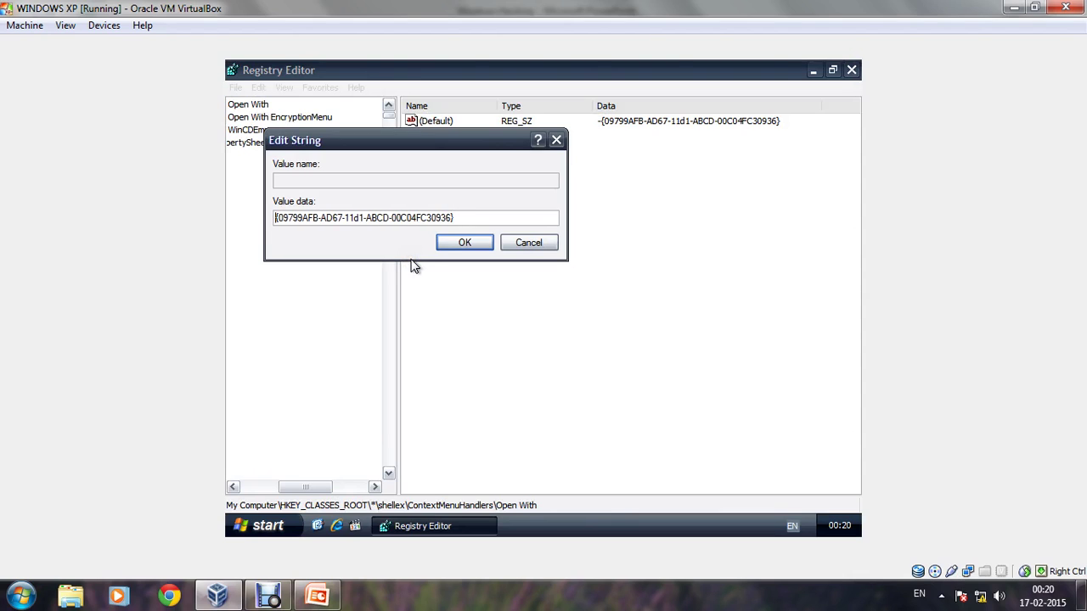
pyautogui.click(450, 244)
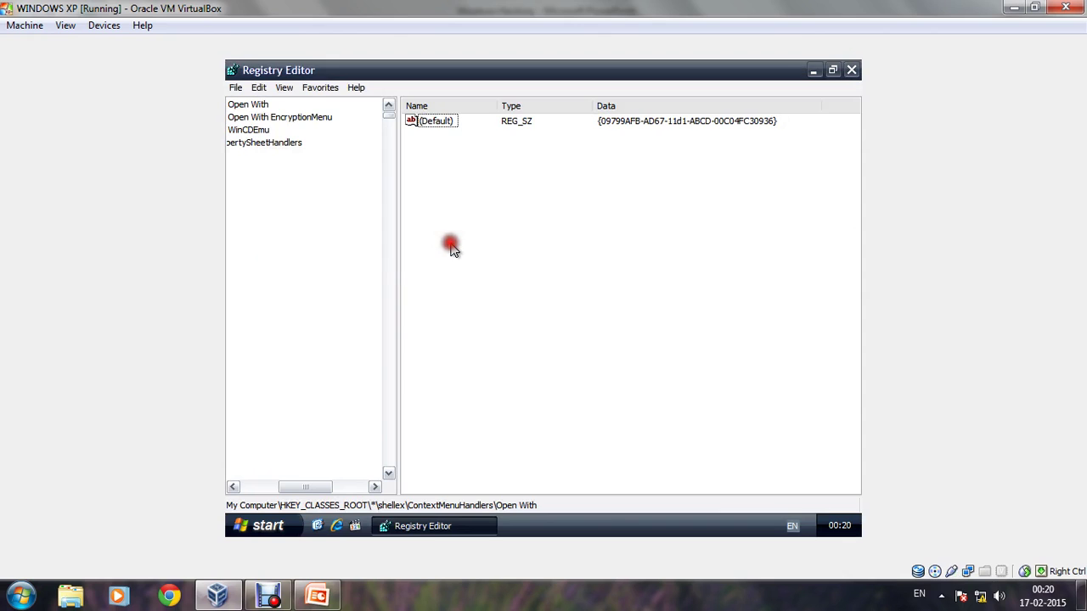
pyautogui.click(850, 70)
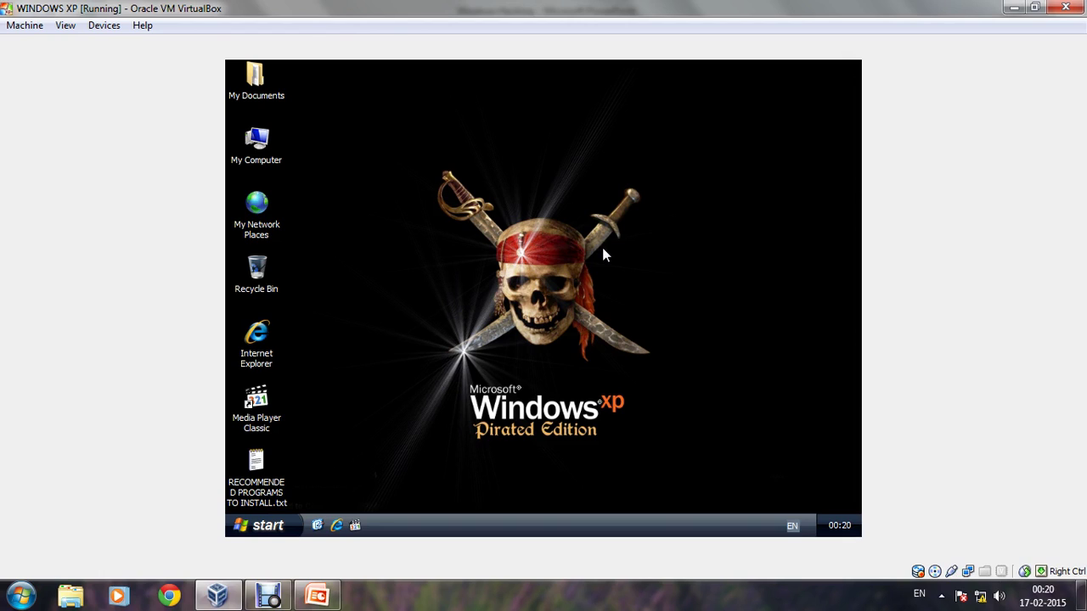
pyautogui.click(557, 199)
pyautogui.click(528, 352)
pyautogui.click(441, 350)
pyautogui.rightClick(422, 308)
pyautogui.click(433, 330)
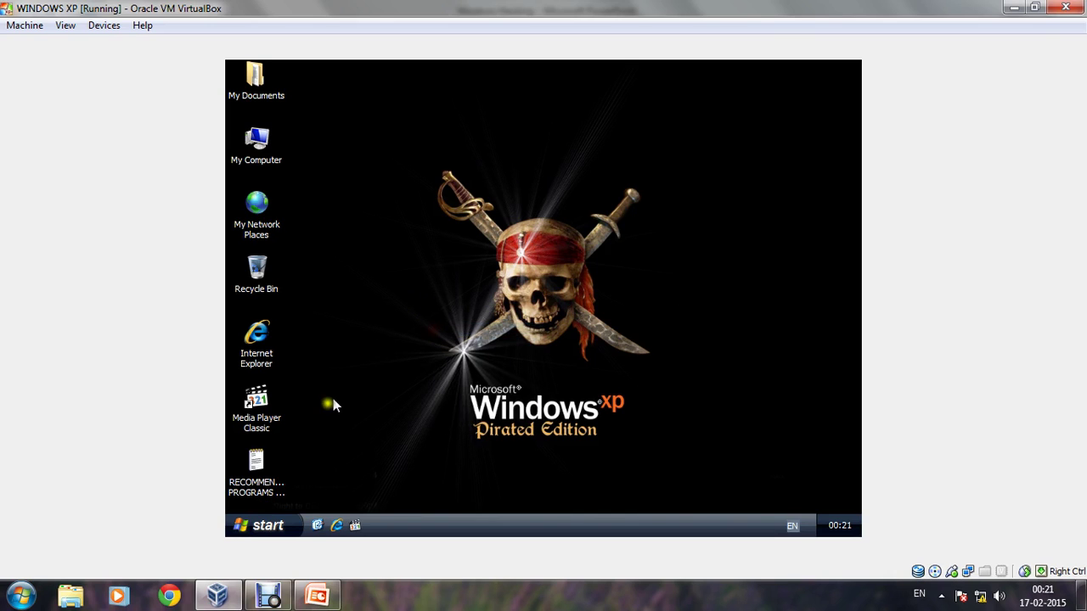
# Step: Recheck the text file's context menu for Open With on the desktop, and switch back to the Windows Hacking presentation in PowerPoint
pyautogui.rightClick(256, 467)
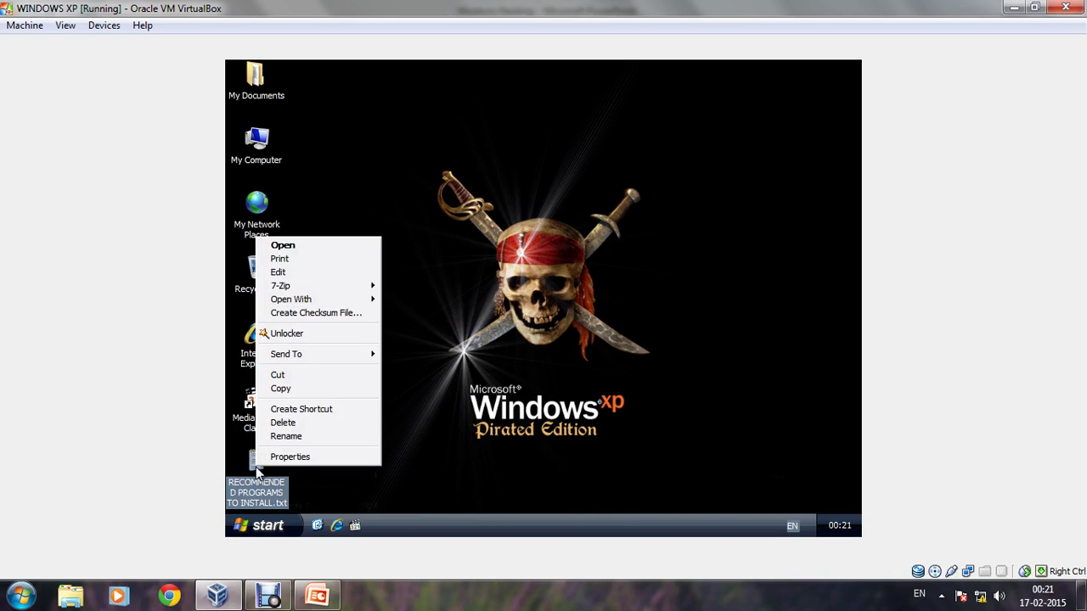
pyautogui.moveTo(303, 303)
pyautogui.click(446, 379)
pyautogui.click(444, 378)
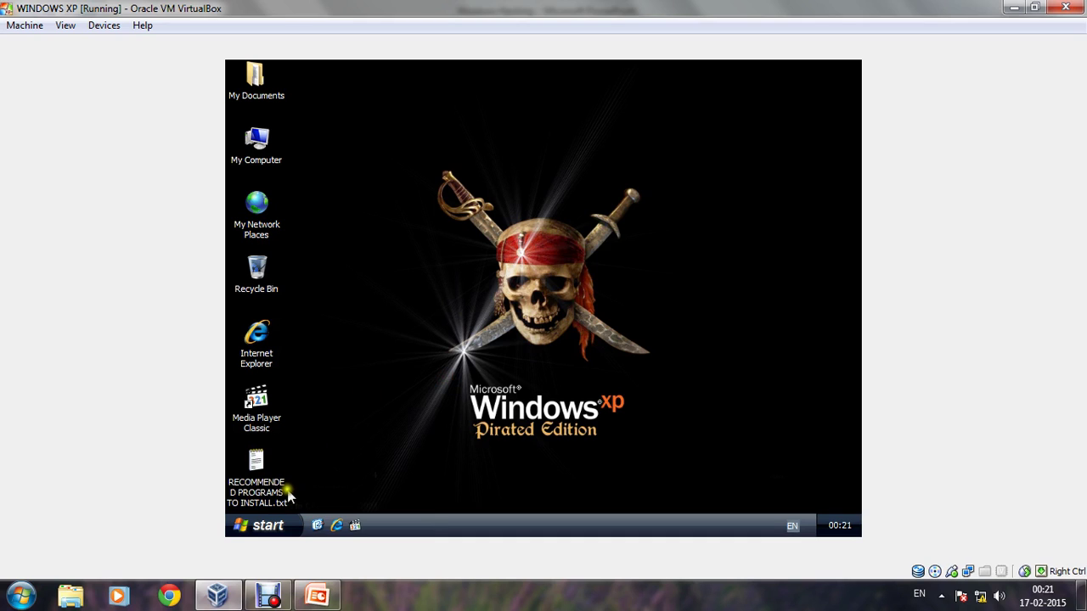
pyautogui.click(314, 595)
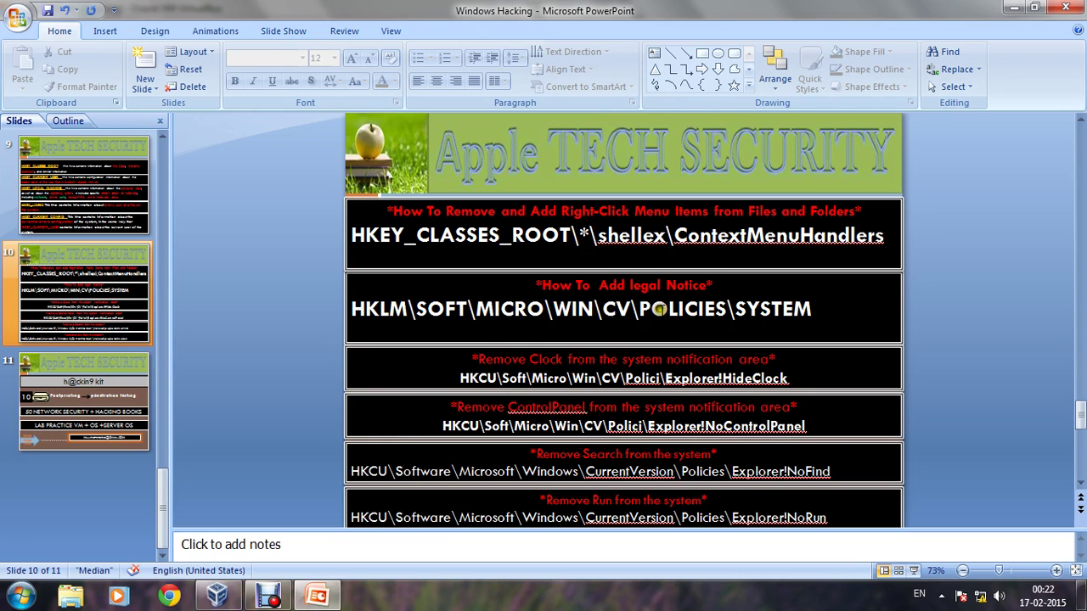
# Step: Switch to the Windows XP virtual machine in VirtualBox and open the Registry Editor by running regedit
pyautogui.click(215, 600)
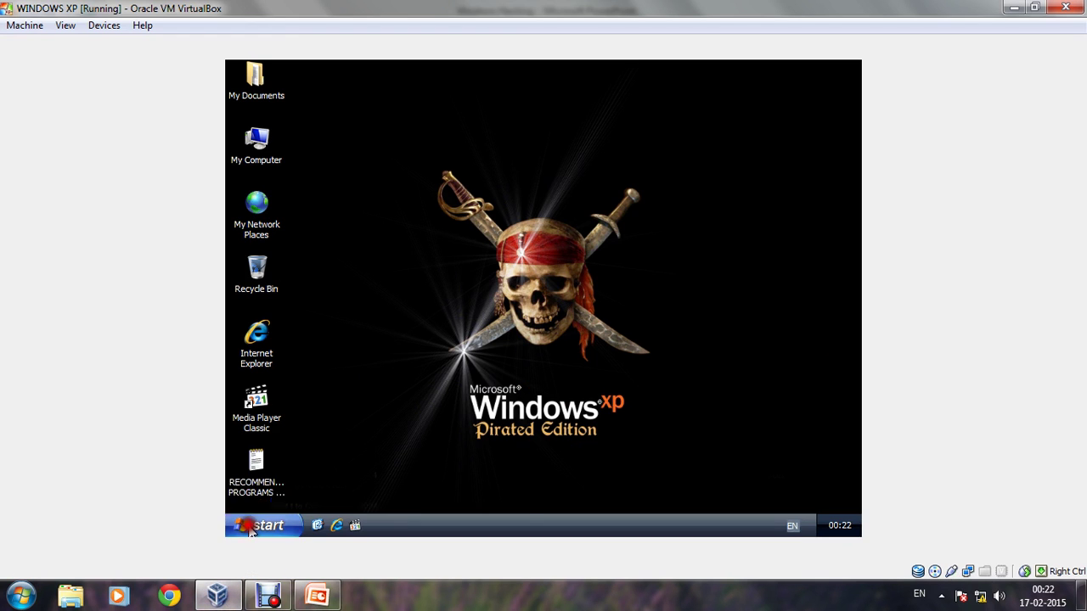
pyautogui.click(251, 528)
pyautogui.click(395, 463)
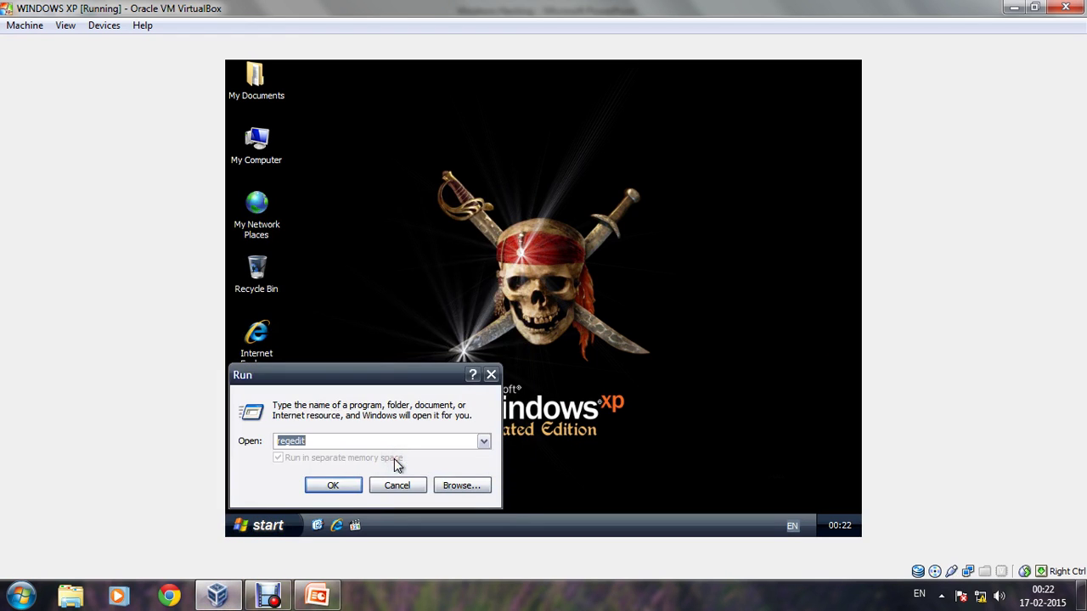
pyautogui.click(331, 485)
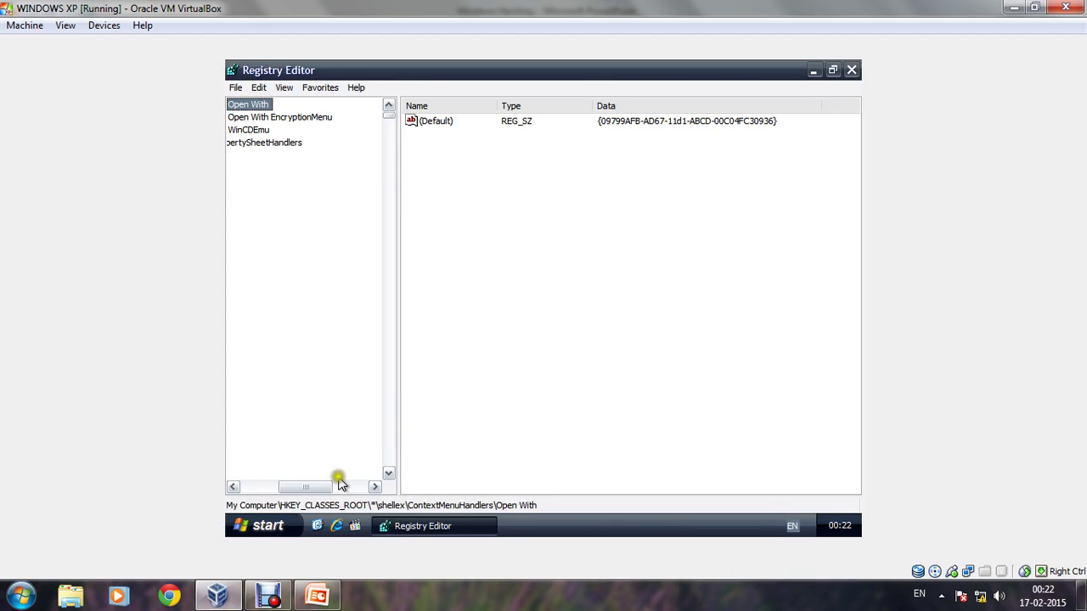
# Step: Collapse the shellex, * and HKEY_CLASSES_ROOT branches in the registry tree
pyautogui.moveTo(340, 482); pyautogui.dragTo(289, 448)
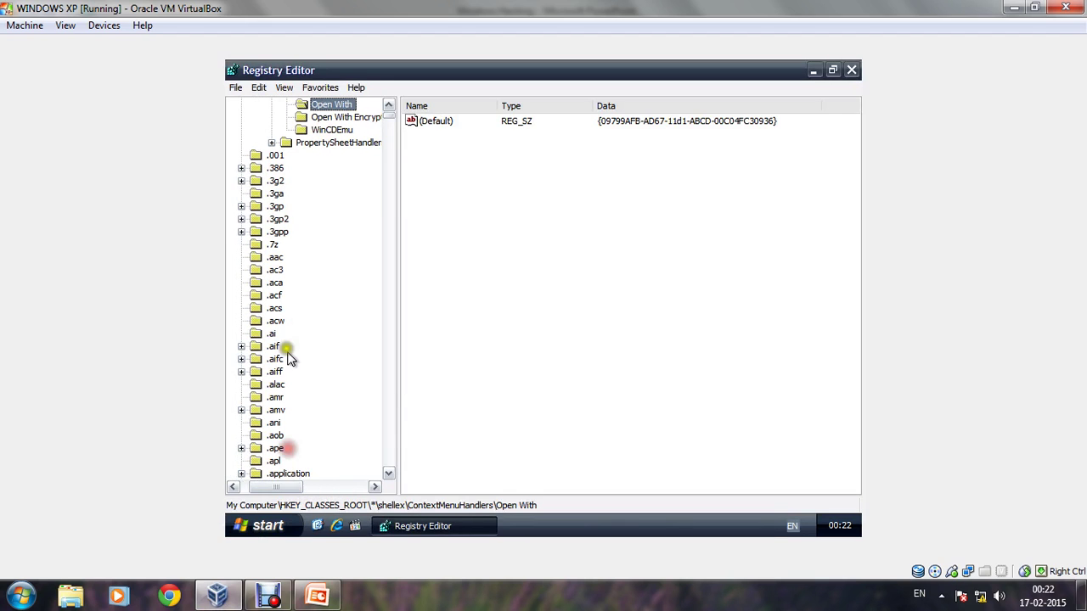
pyautogui.scroll(3, 288, 356)
pyautogui.click(270, 168)
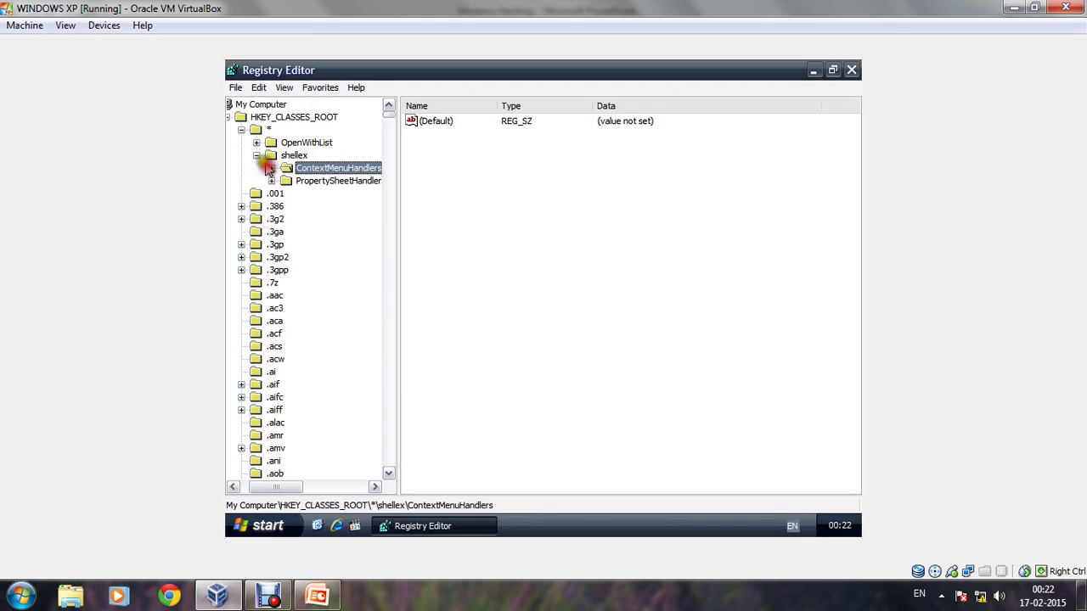
pyautogui.click(256, 155)
pyautogui.click(256, 156)
pyautogui.click(241, 130)
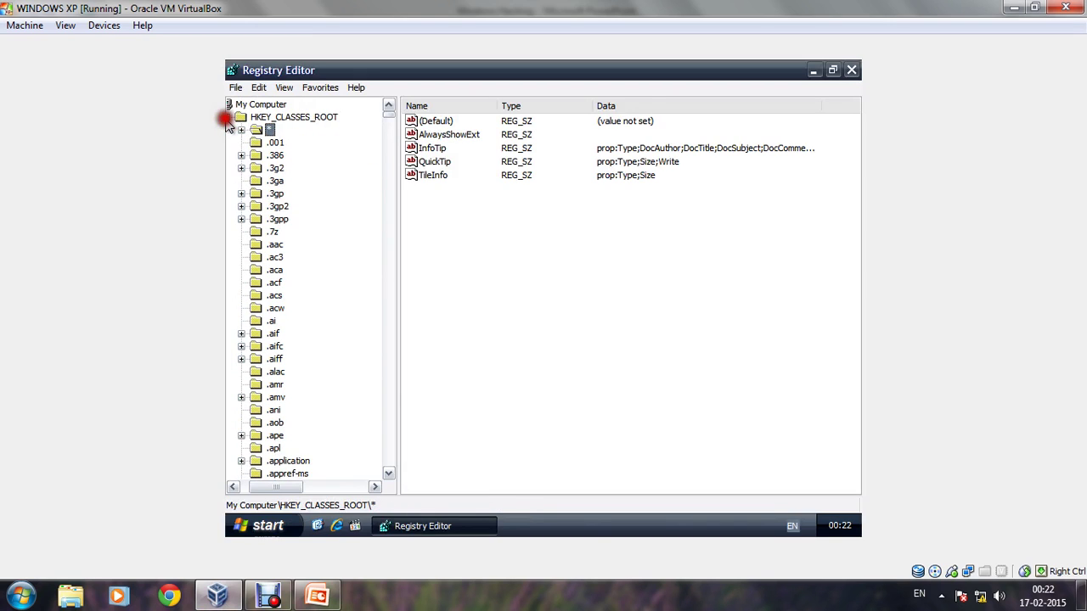
pyautogui.click(240, 117)
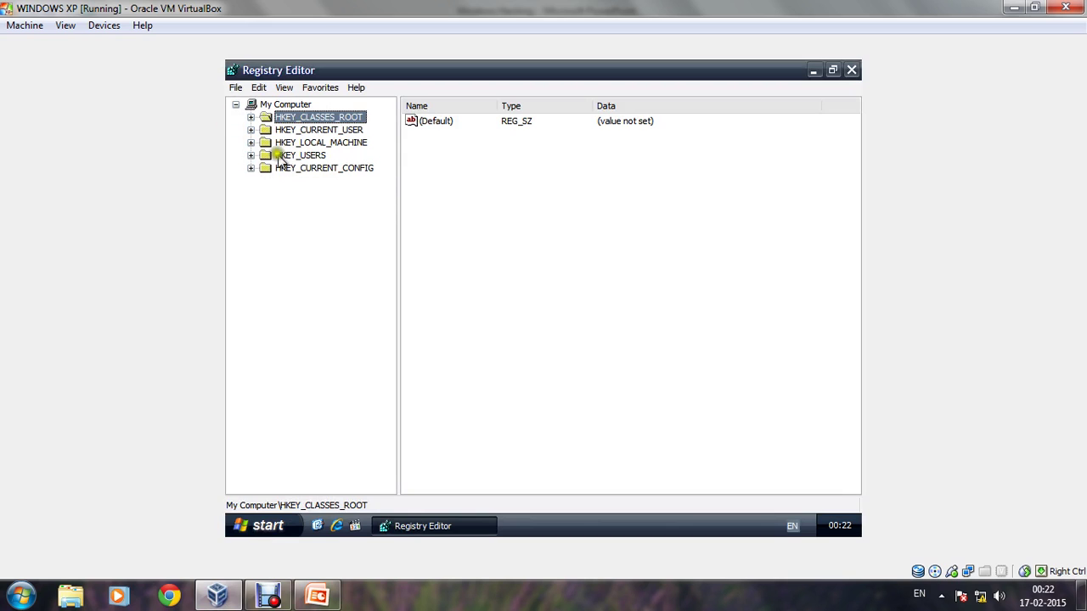
# Step: Open the registry key HKEY_LOCAL_MACHINE\SOFTWARE\Microsoft\Windows\CurrentVersion\policies\system
pyautogui.click(251, 143)
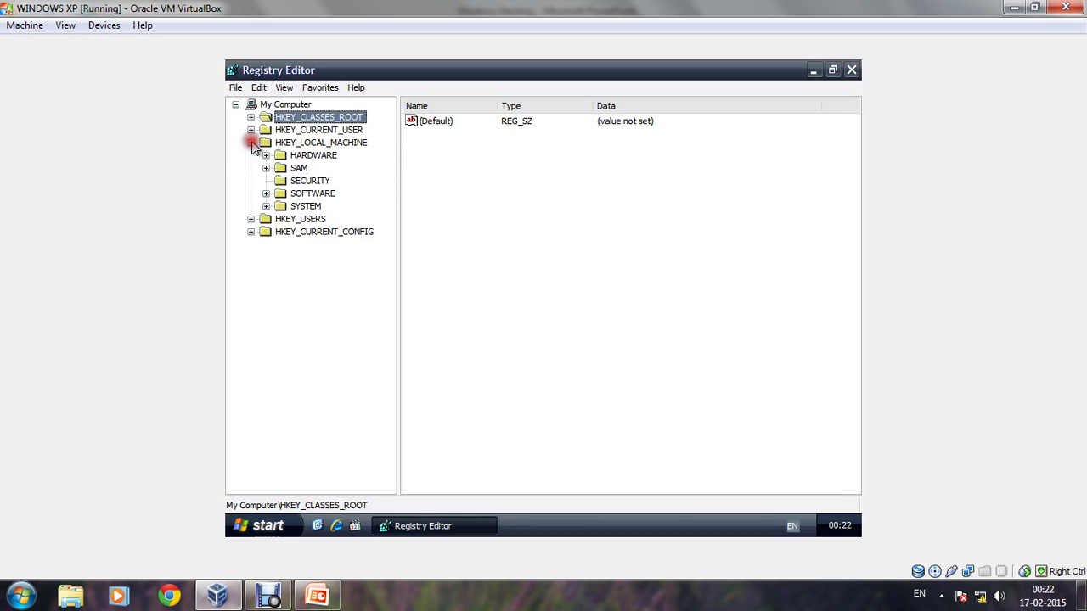
pyautogui.click(266, 193)
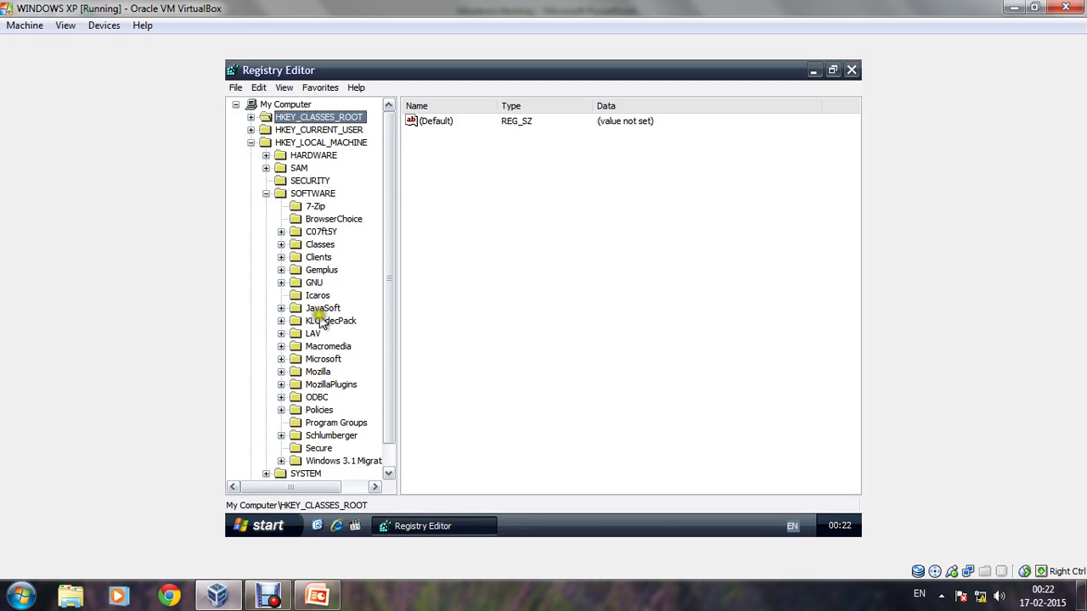
pyautogui.click(282, 334)
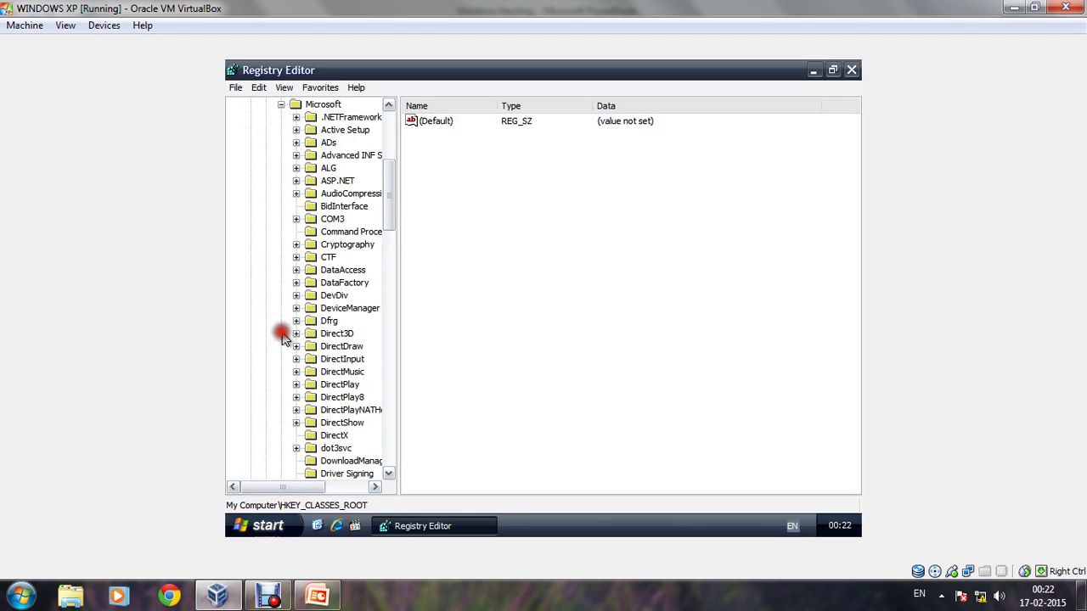
pyautogui.scroll(-6, 338, 348)
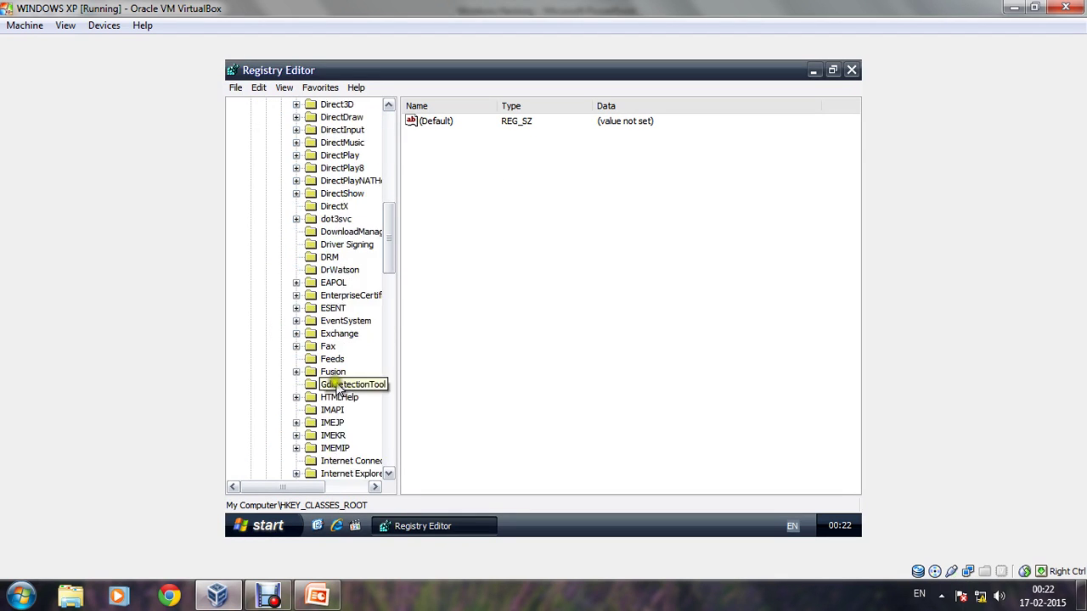
pyautogui.scroll(-10, 339, 390)
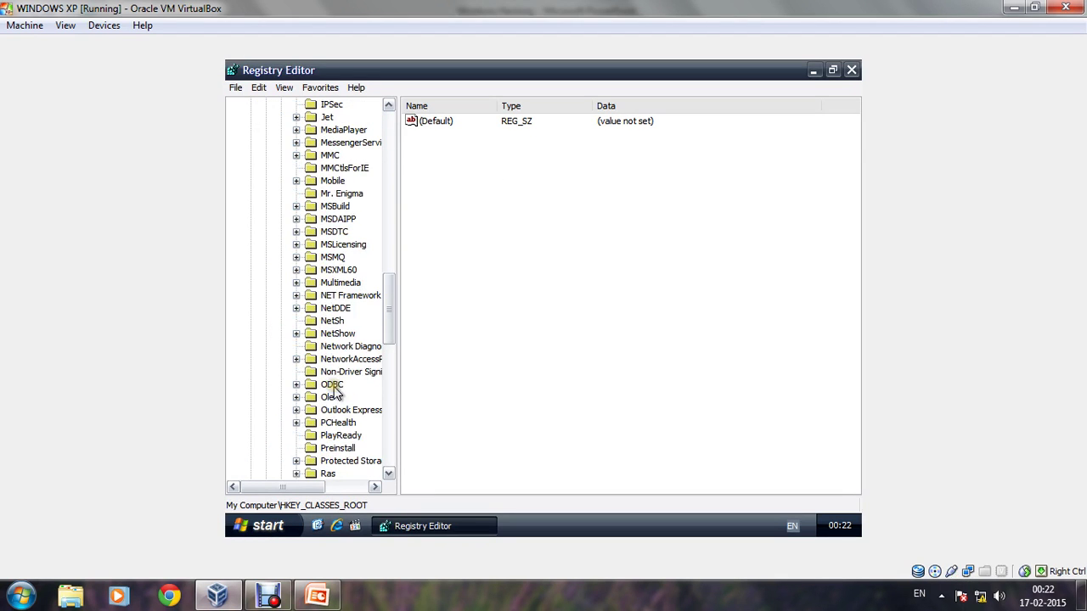
pyautogui.scroll(-12, 333, 392)
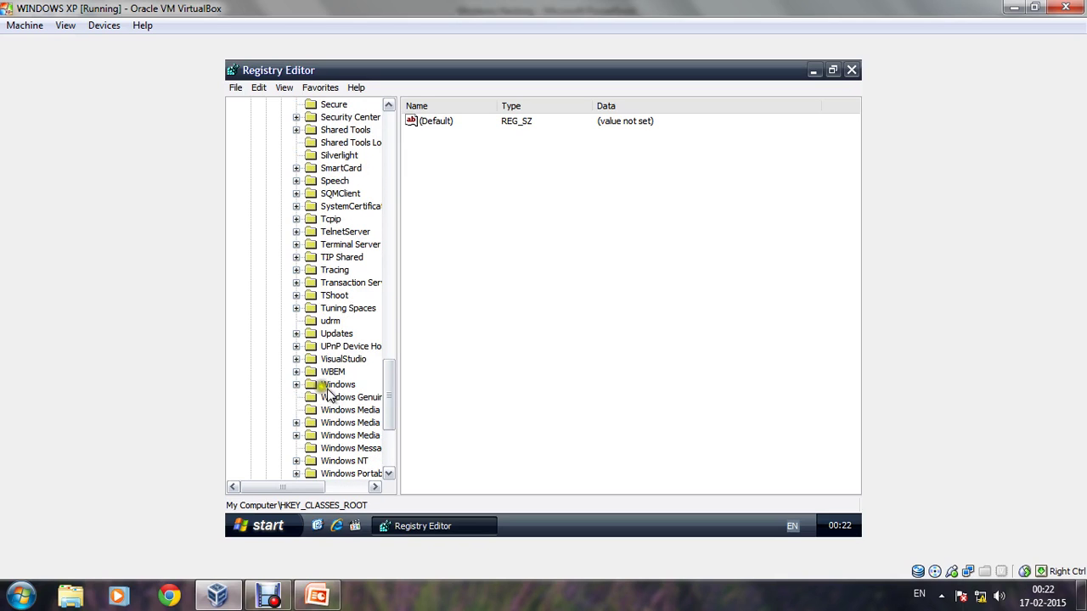
pyautogui.click(296, 384)
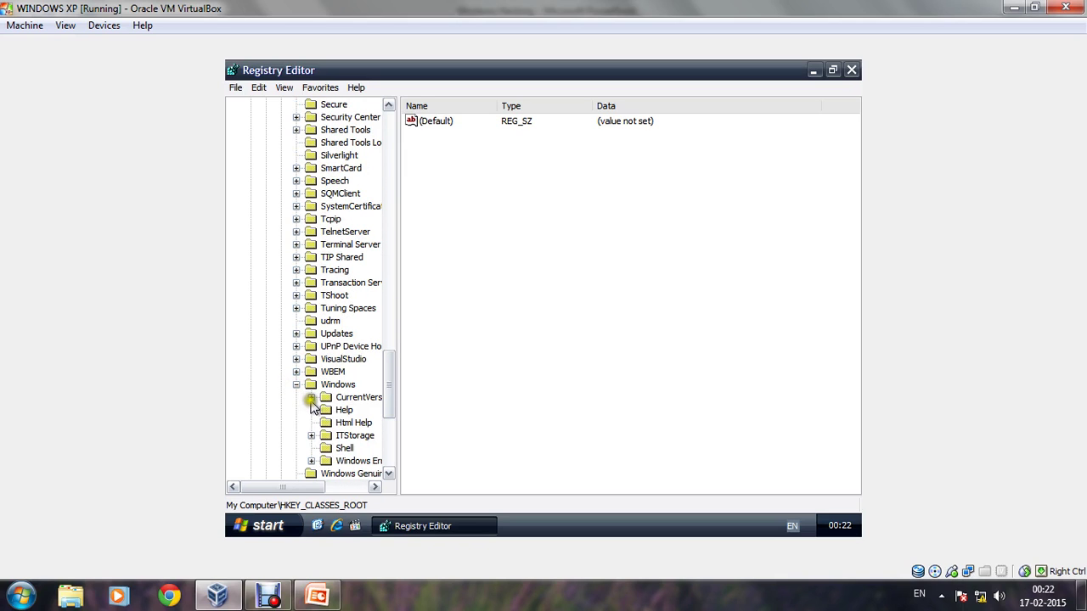
pyautogui.click(311, 397)
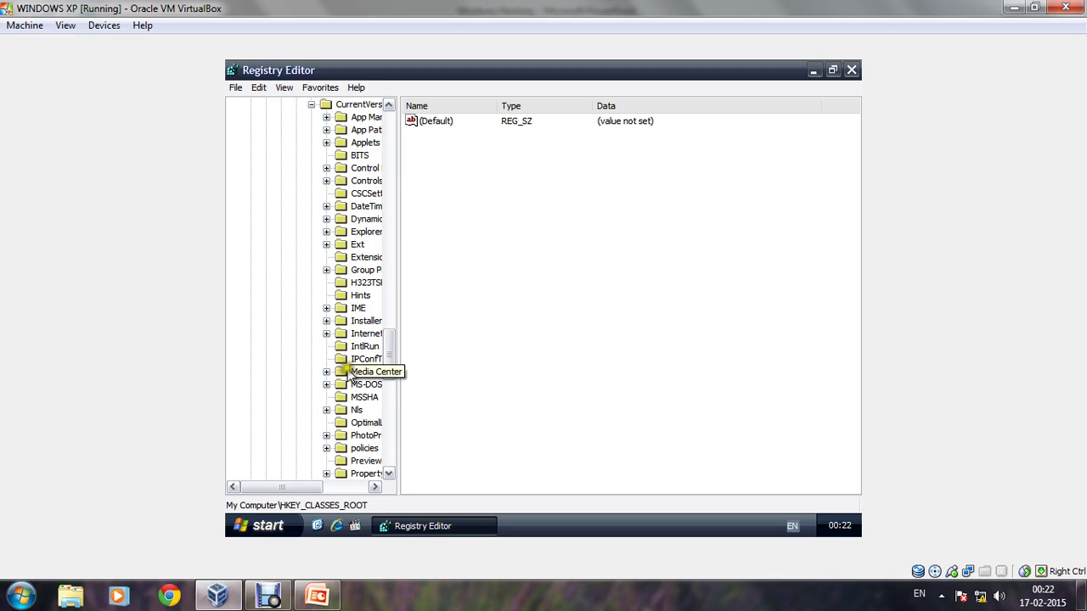
pyautogui.scroll(-1, 341, 419)
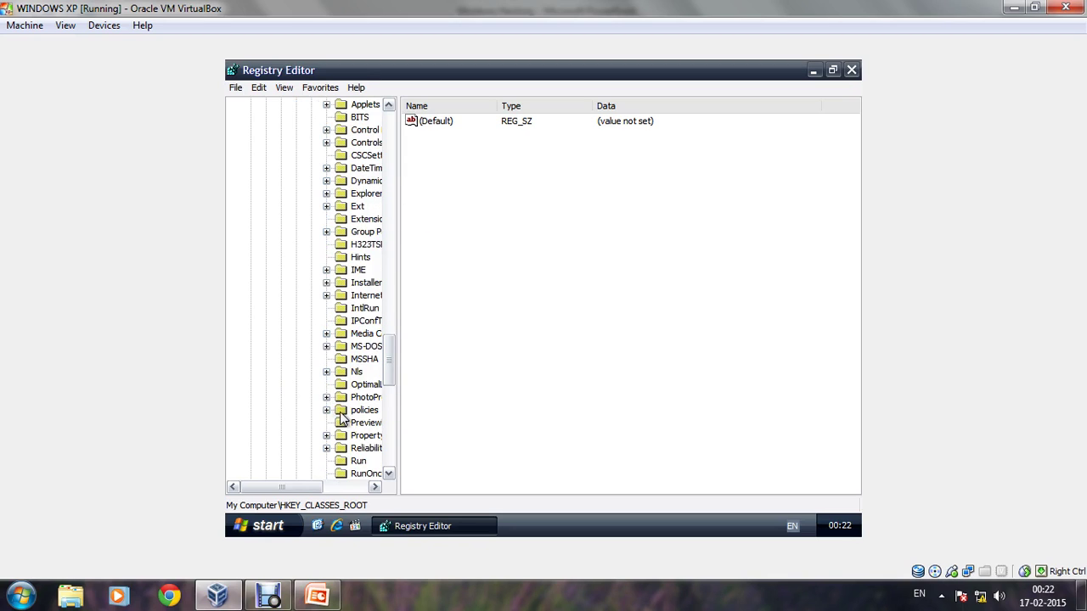
pyautogui.scroll(-1, 340, 416)
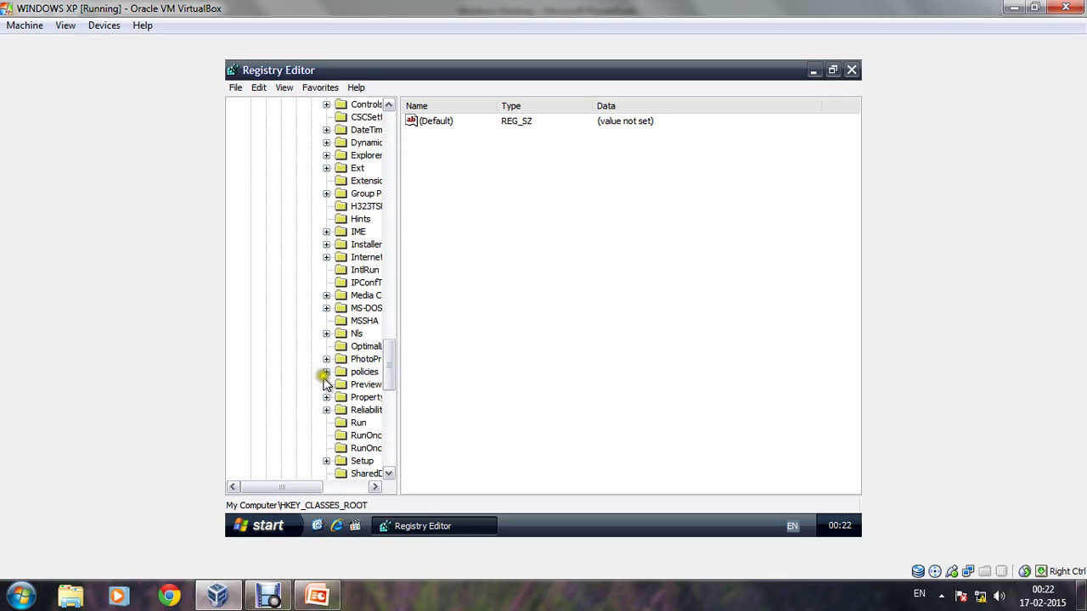
pyautogui.click(326, 372)
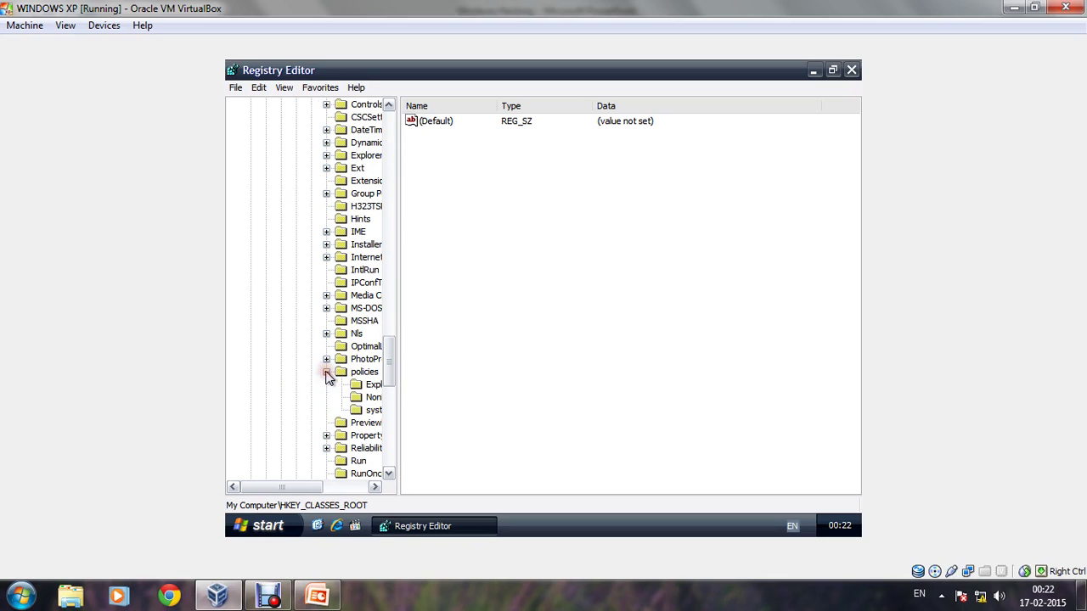
pyautogui.click(361, 411)
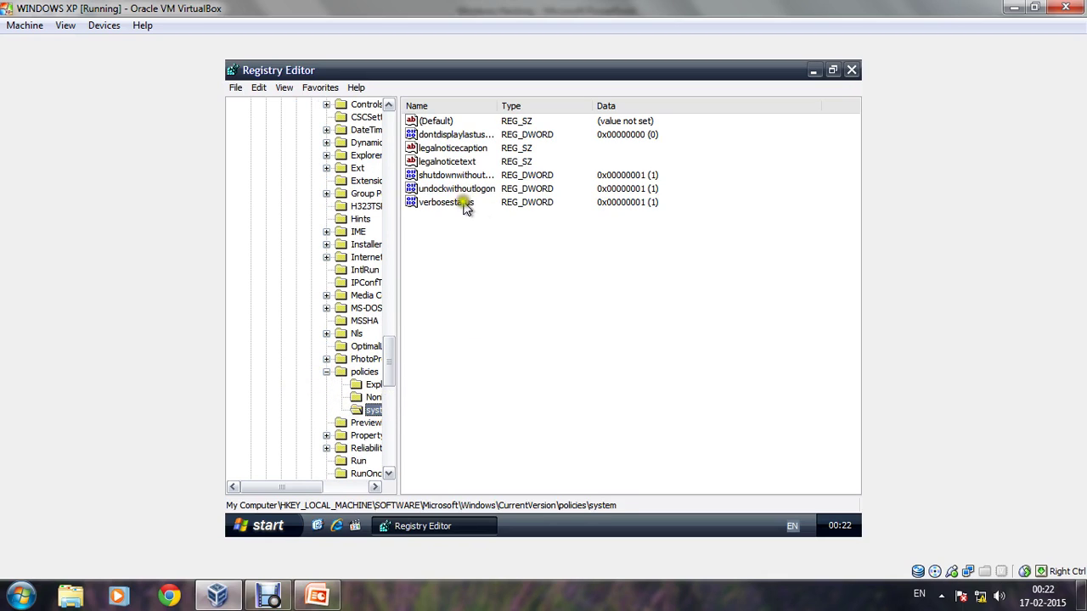
# Step: Set the legalnoticecaption string value in the system policies key to Microsoft
pyautogui.doubleClick(457, 150)
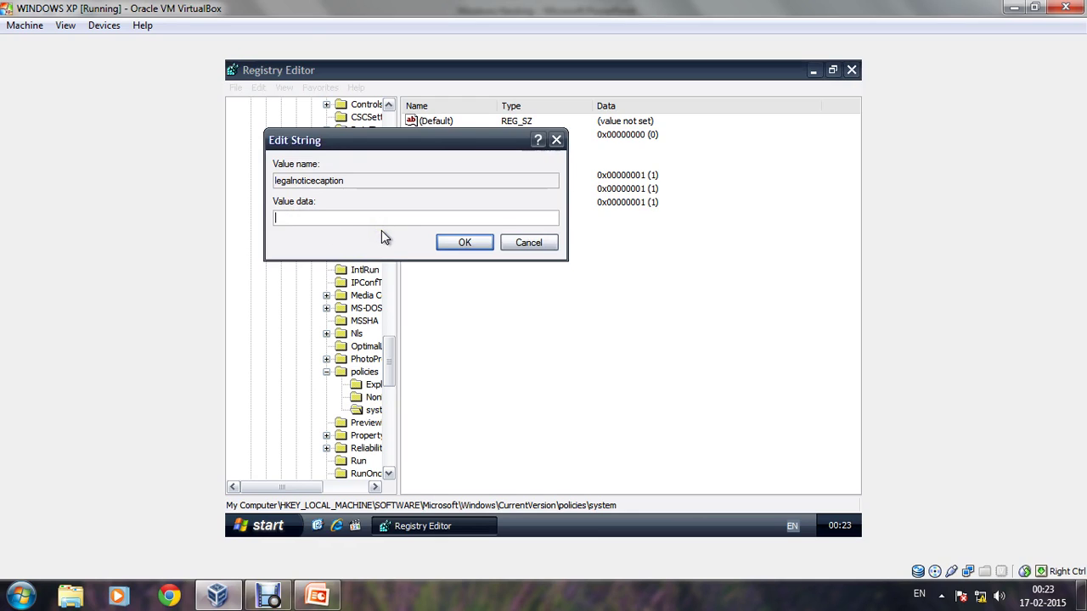
pyautogui.write('MIcrosoft')
pyautogui.click(286, 219)
pyautogui.click(456, 242)
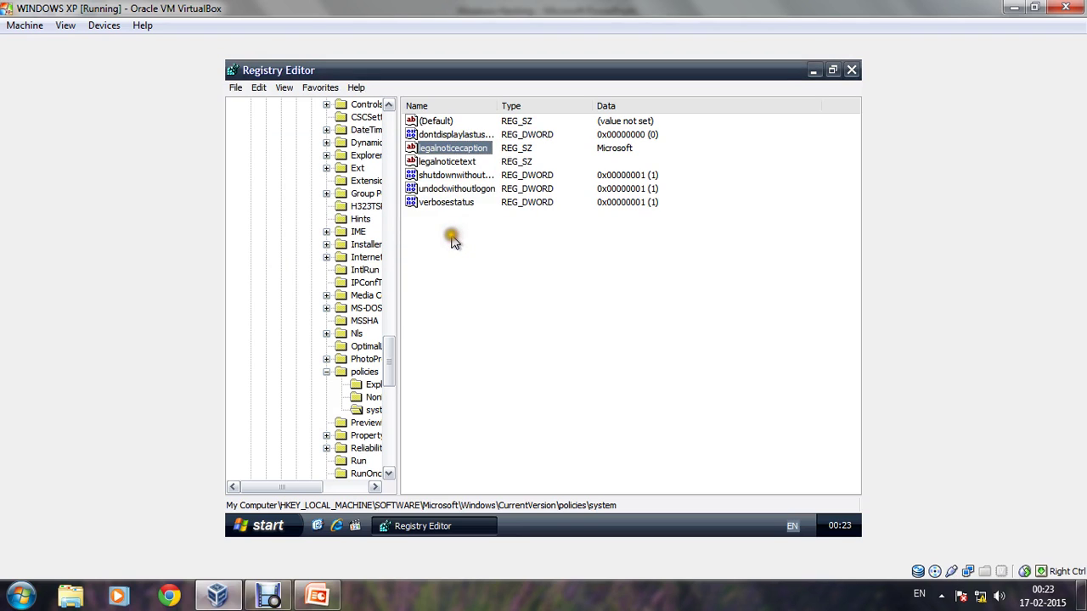
# Step: Set the legalnoticetext string value to "your pc has been hacked" and close the Registry Editor
pyautogui.doubleClick(445, 163)
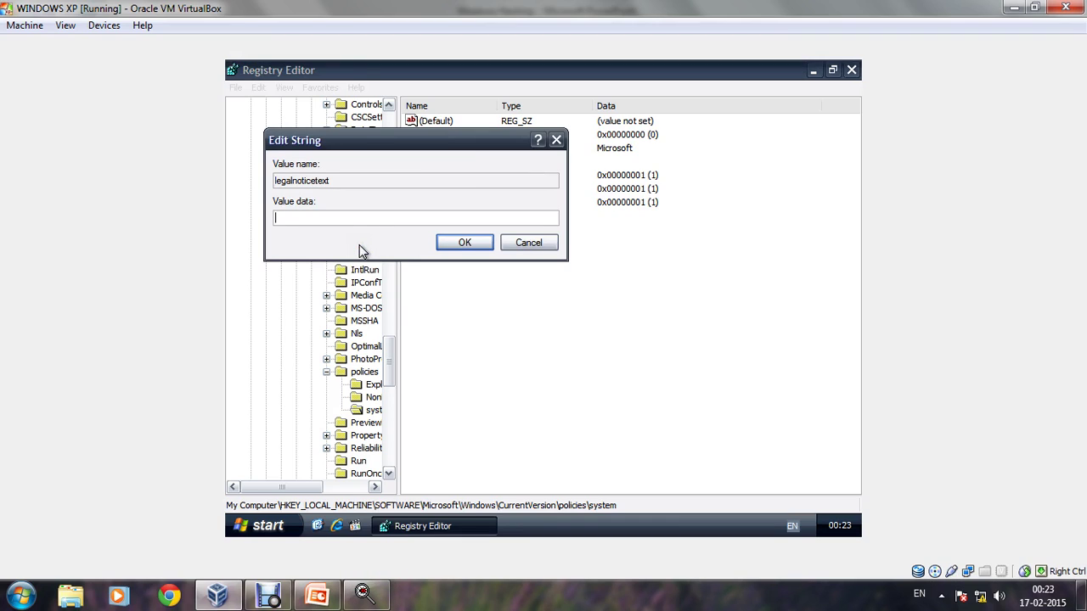
pyautogui.write('your pc has')
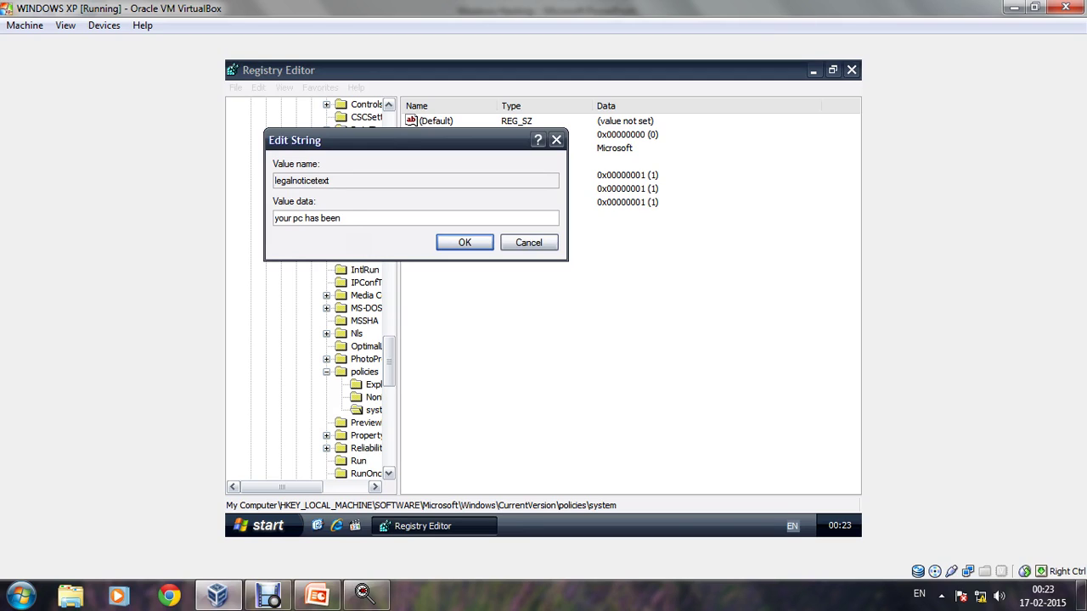
pyautogui.write(' been hacked')
pyautogui.click(450, 245)
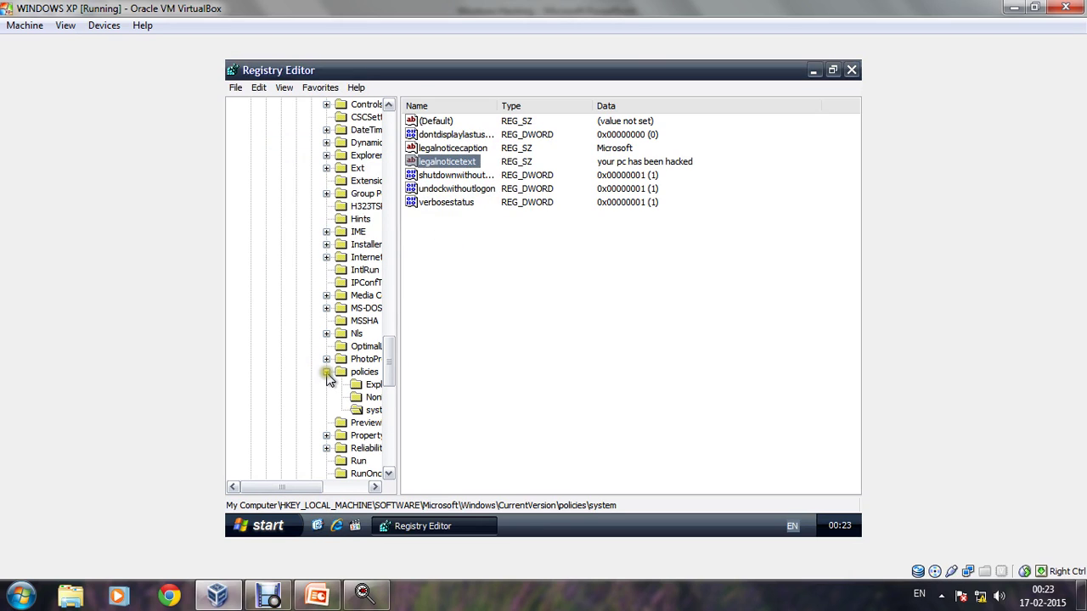
pyautogui.click(851, 69)
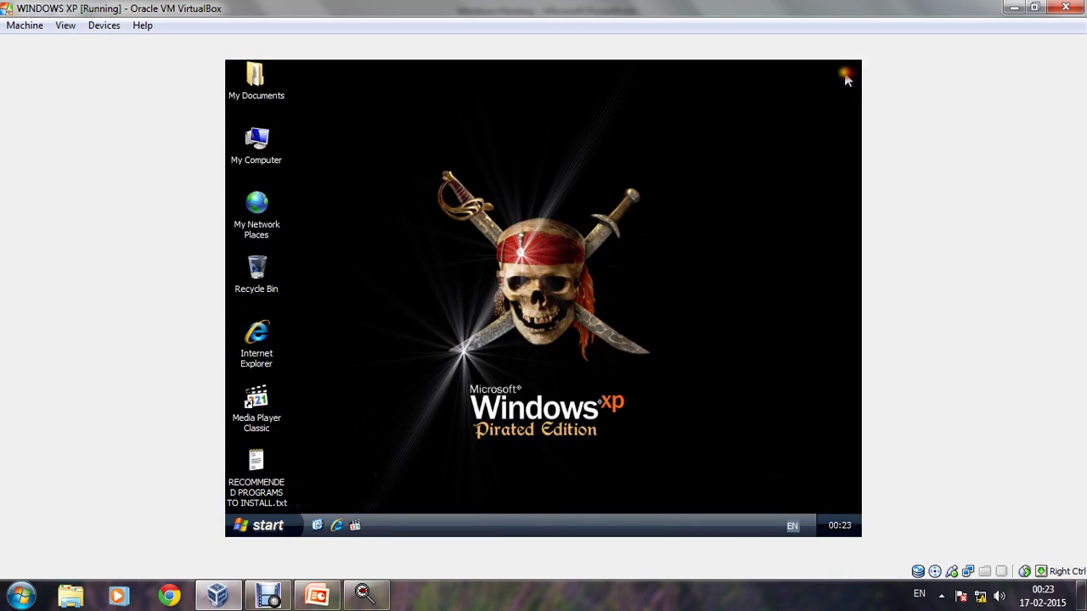
# Step: Restart the Windows XP virtual machine, dismissing the VirtualBox mouse integration messages and the legal notice shown before logon
pyautogui.click(280, 528)
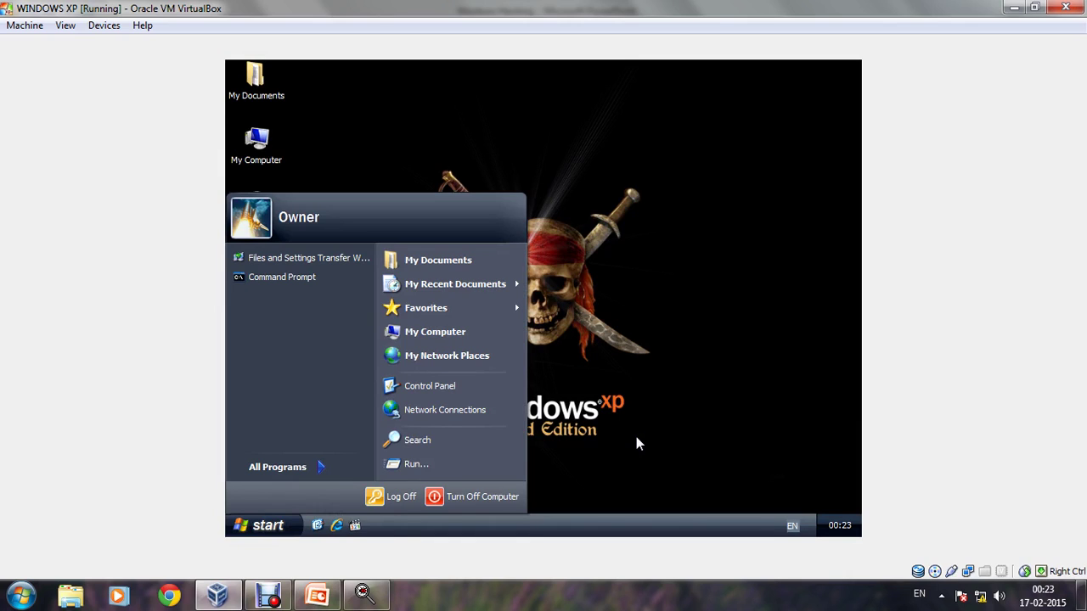
pyautogui.click(454, 496)
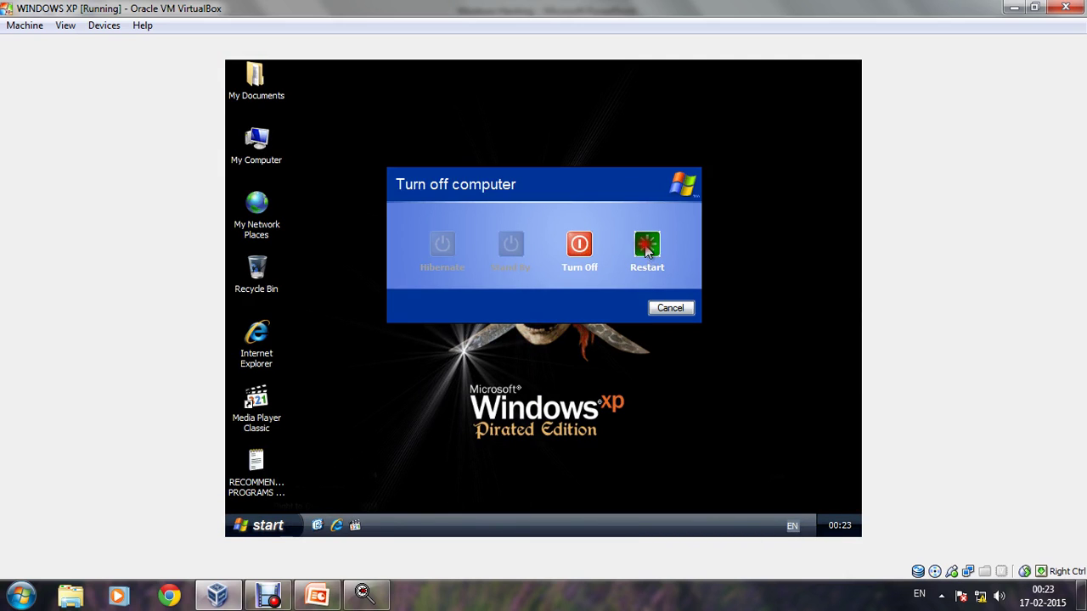
pyautogui.click(643, 250)
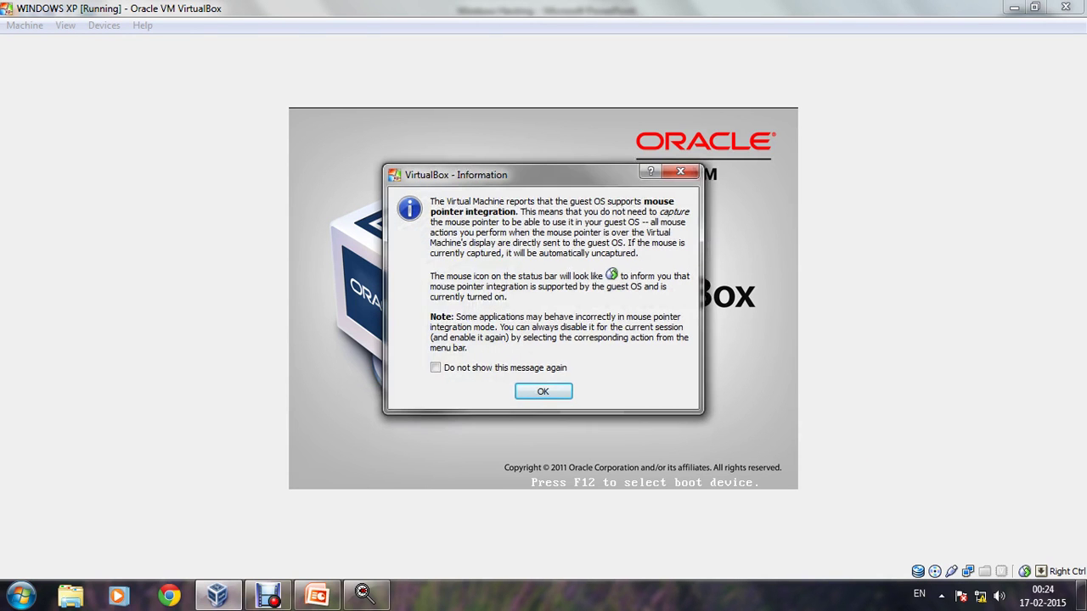
pyautogui.click(537, 388)
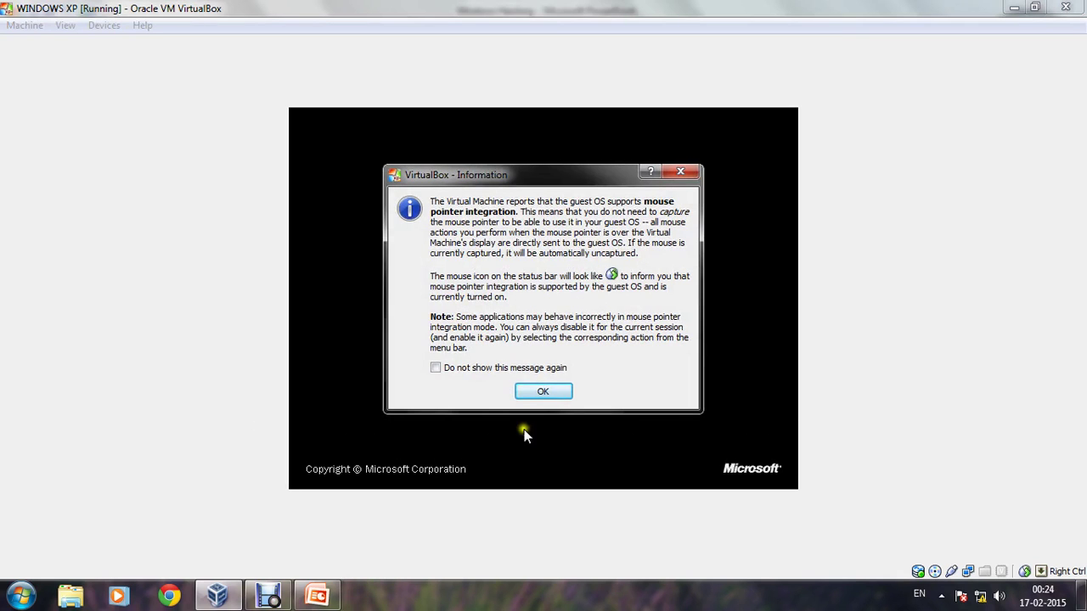
pyautogui.click(528, 393)
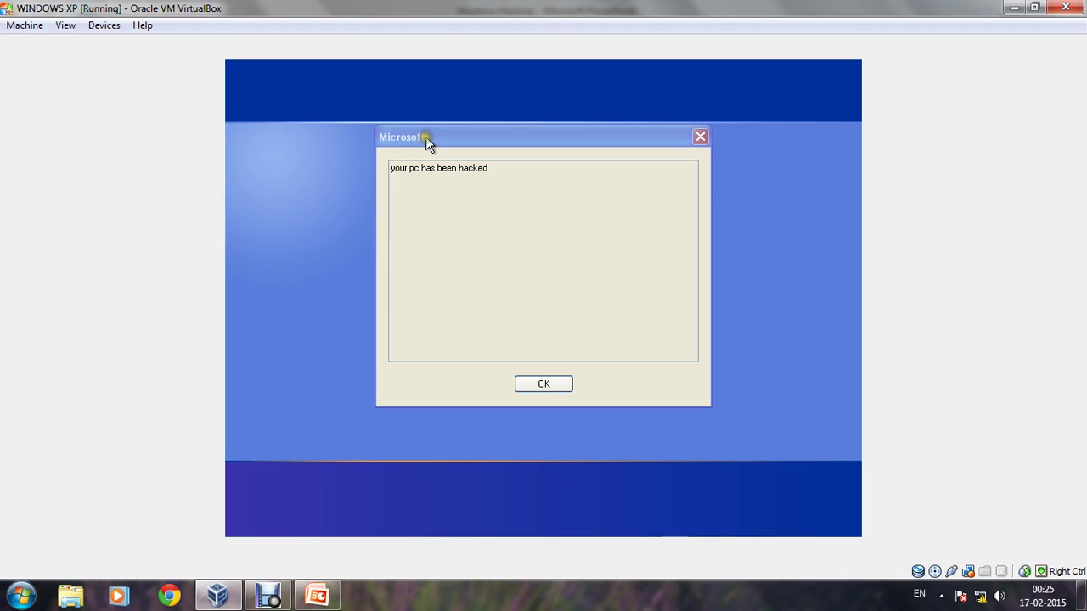
pyautogui.click(541, 385)
pyautogui.click(544, 384)
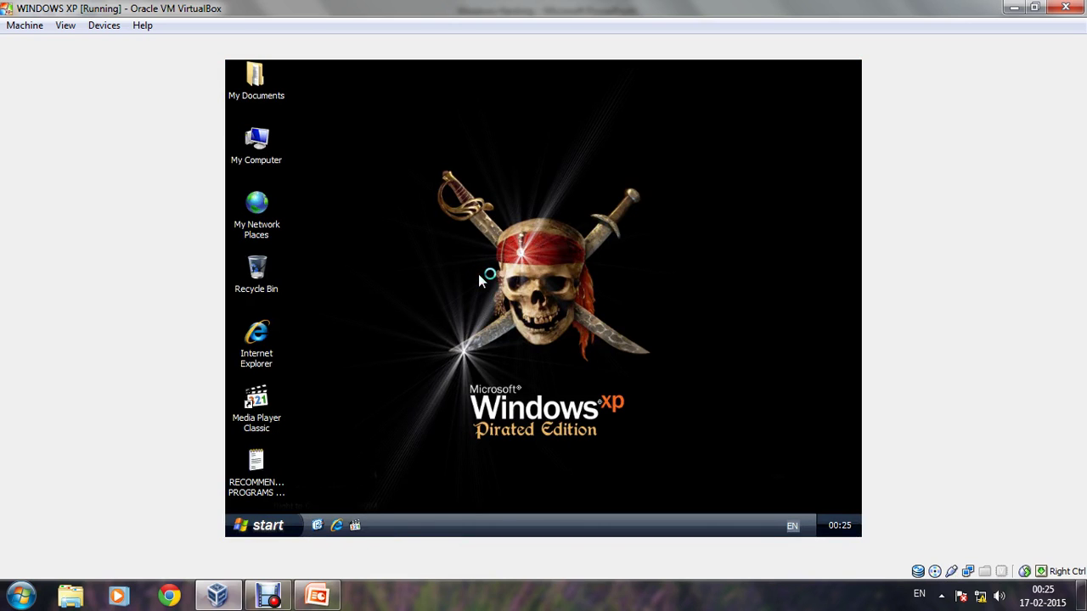
# Step: Reopen the Registry Editor from the restarted Windows XP desktop by running regedit
pyautogui.click(264, 526)
pyautogui.click(389, 464)
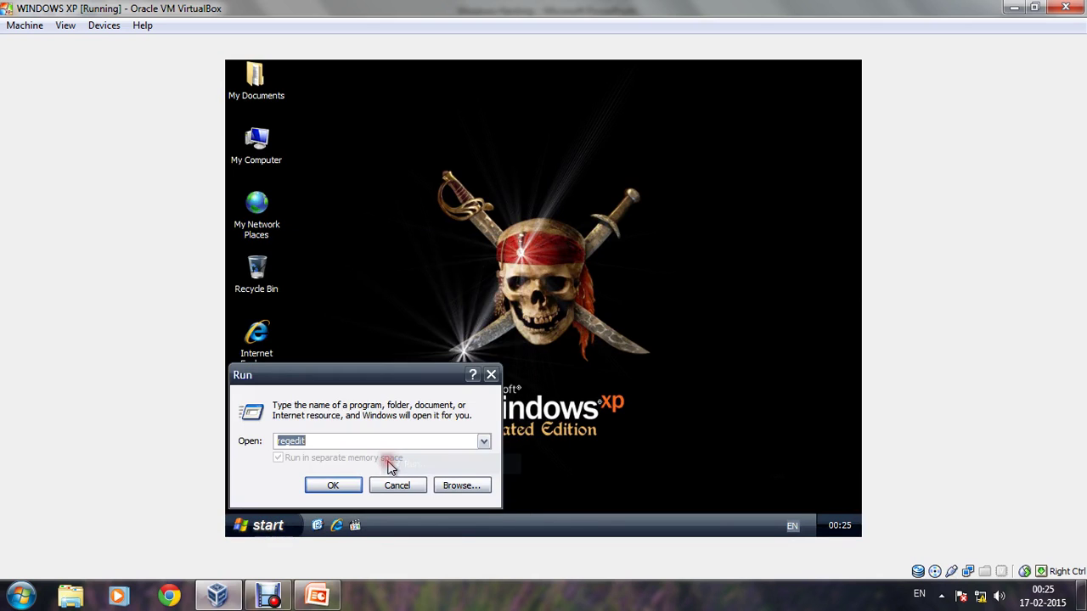
pyautogui.click(337, 484)
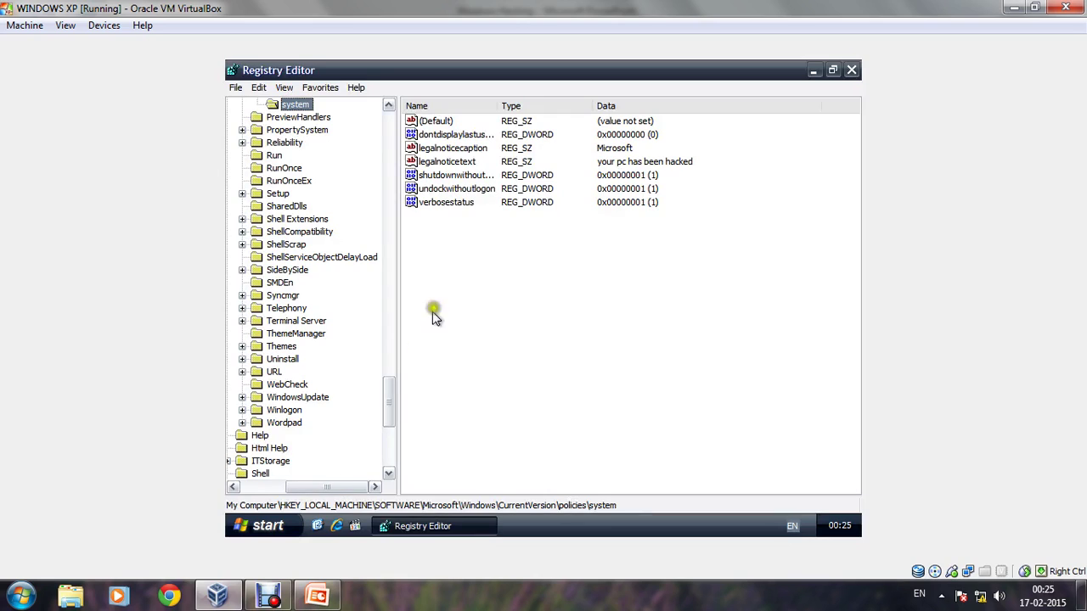
# Step: Clear the value data of the legalnoticecaption and legalnoticetext strings in the system policies key
pyautogui.doubleClick(450, 149)
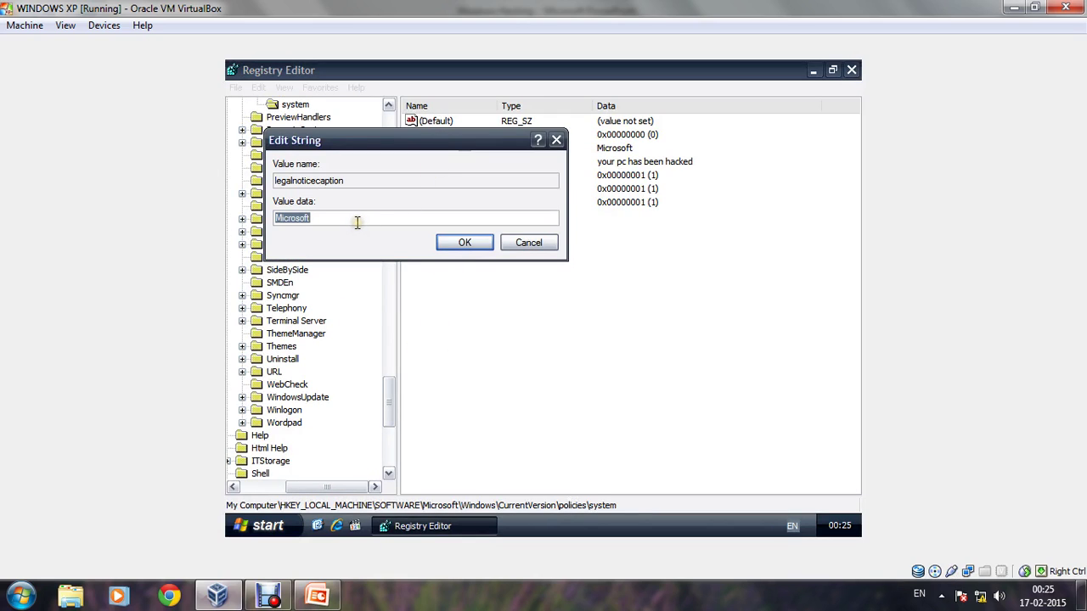
pyautogui.press('BackSpace')
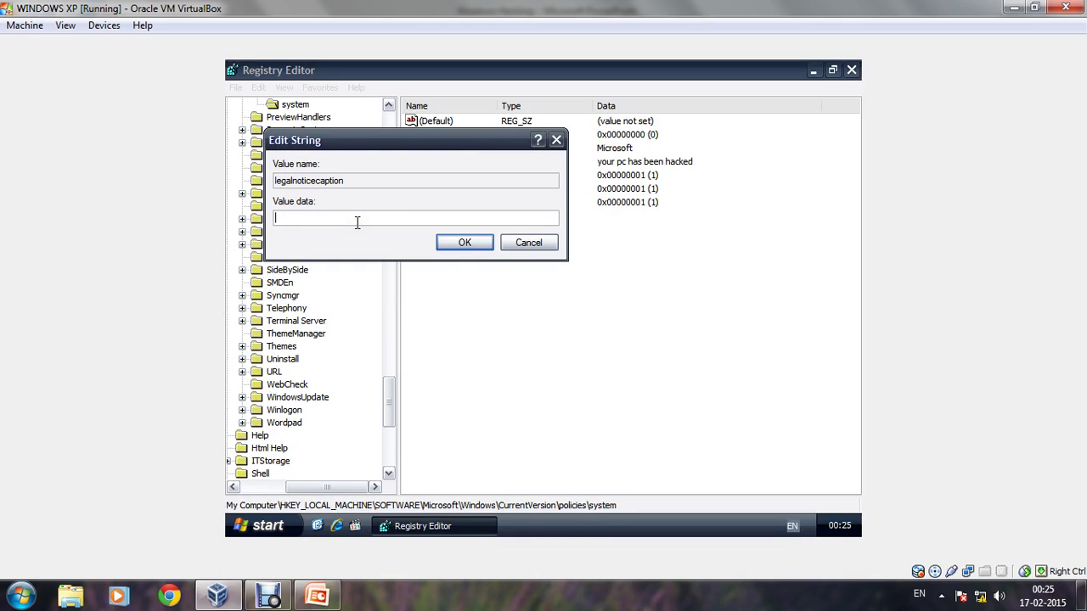
pyautogui.click(453, 243)
pyautogui.doubleClick(444, 161)
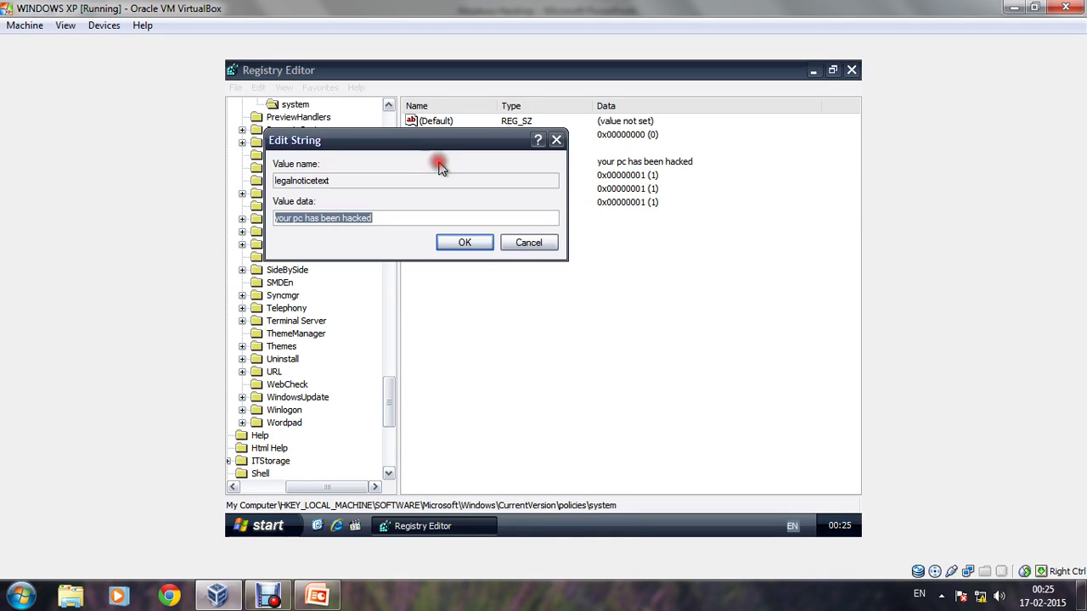
pyautogui.press('BackSpace')
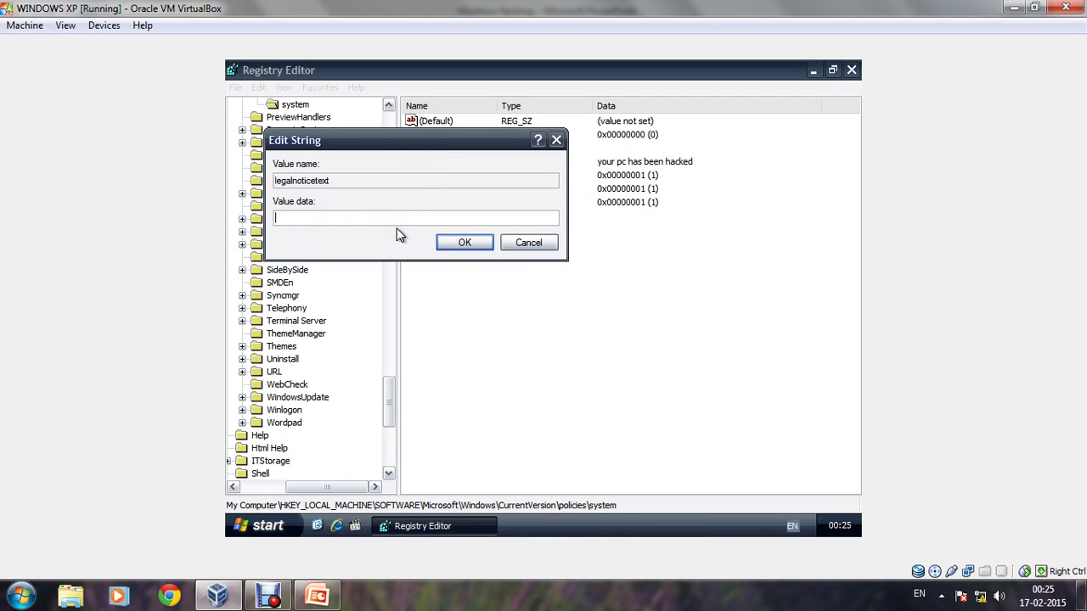
pyautogui.click(462, 244)
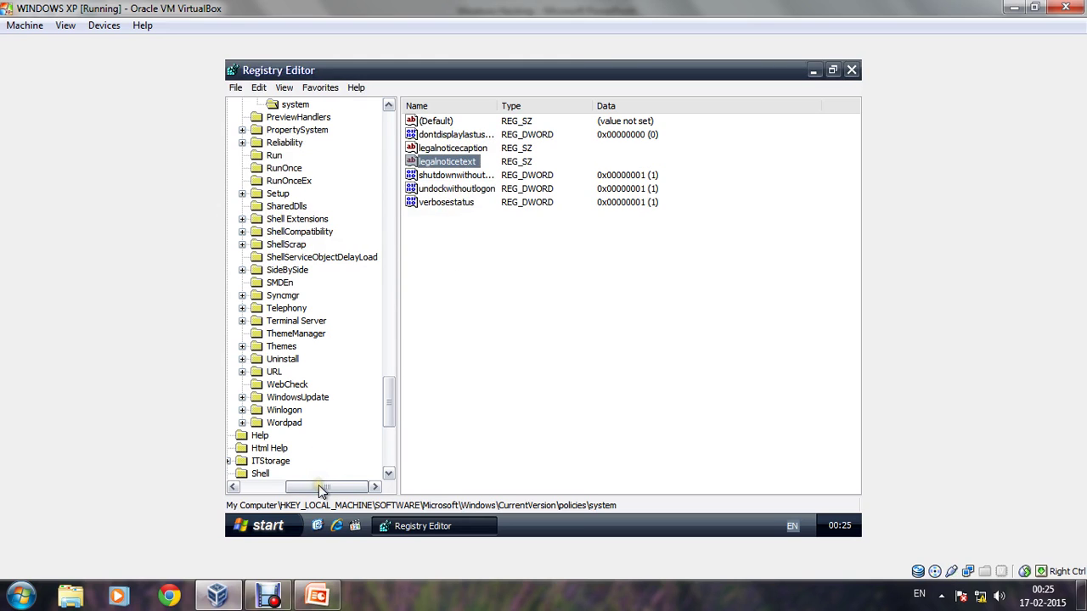
# Step: Collapse the expanded registry tree from the policies key back up to HKEY_LOCAL_MACHINE
pyautogui.moveTo(319, 487); pyautogui.dragTo(293, 490)
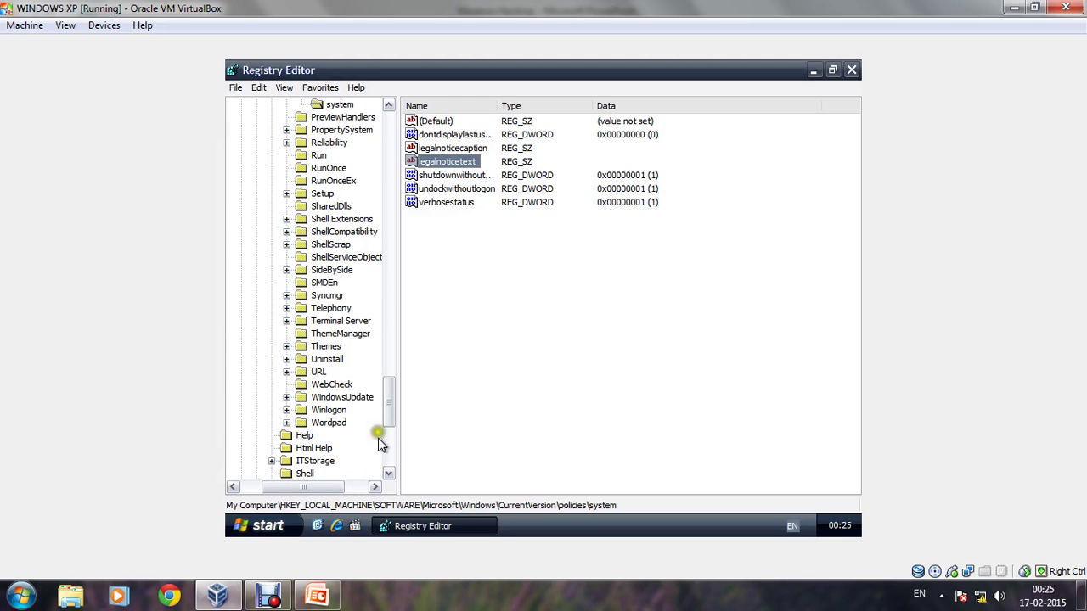
pyautogui.moveTo(388, 417); pyautogui.dragTo(388, 364)
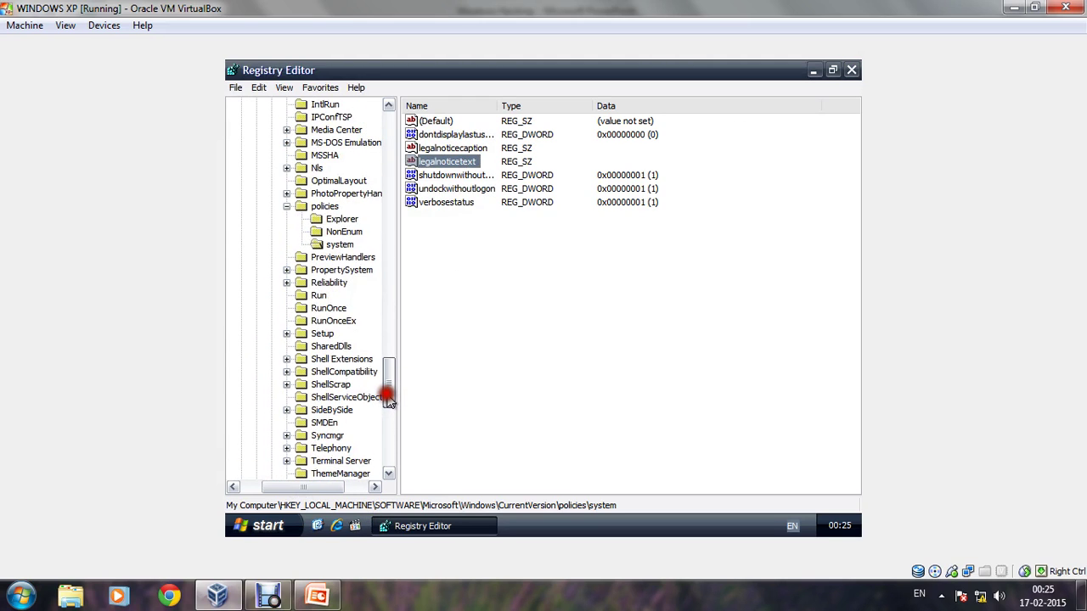
pyautogui.click(286, 207)
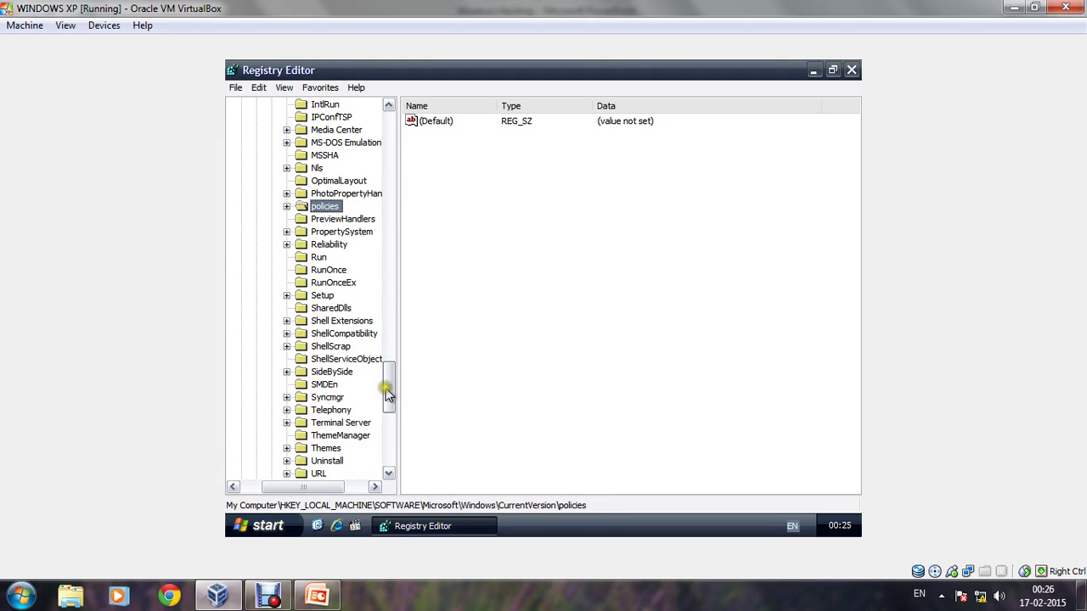
pyautogui.moveTo(383, 386); pyautogui.dragTo(392, 329)
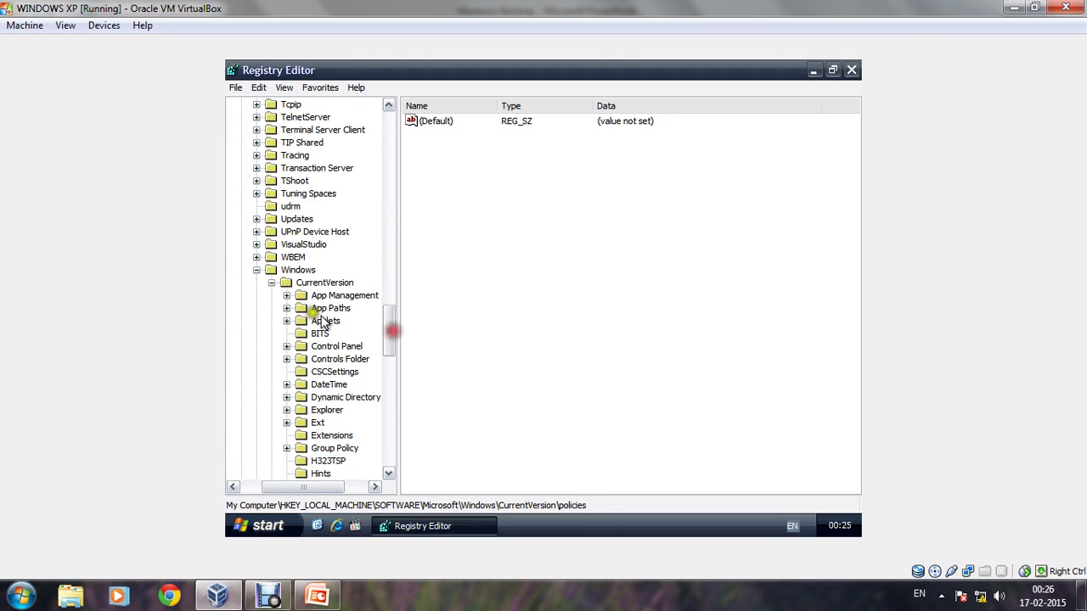
pyautogui.click(271, 283)
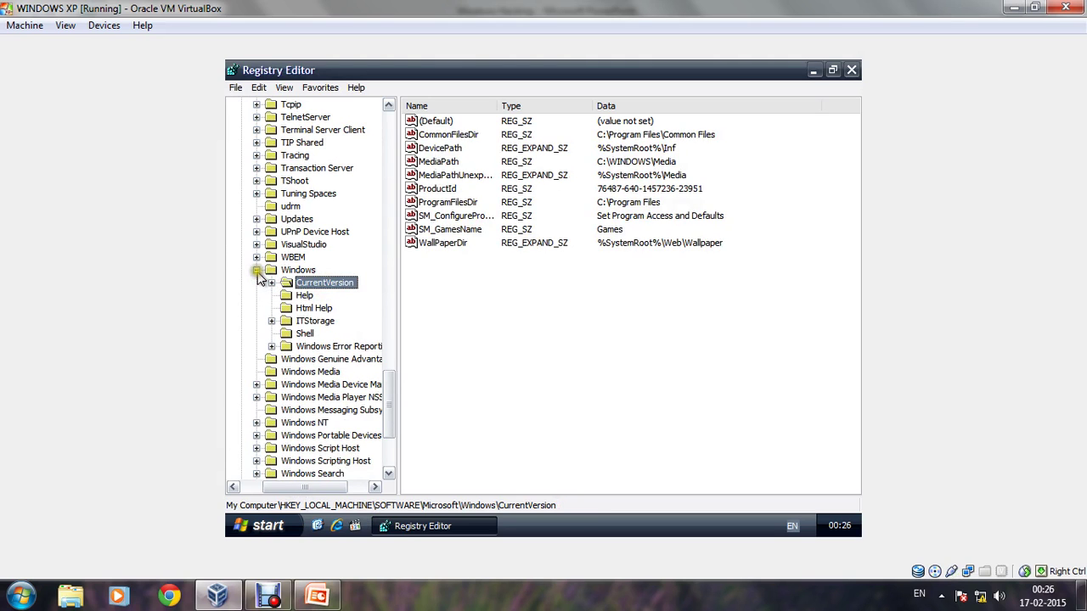
pyautogui.click(256, 270)
pyautogui.moveTo(395, 408); pyautogui.dragTo(389, 170)
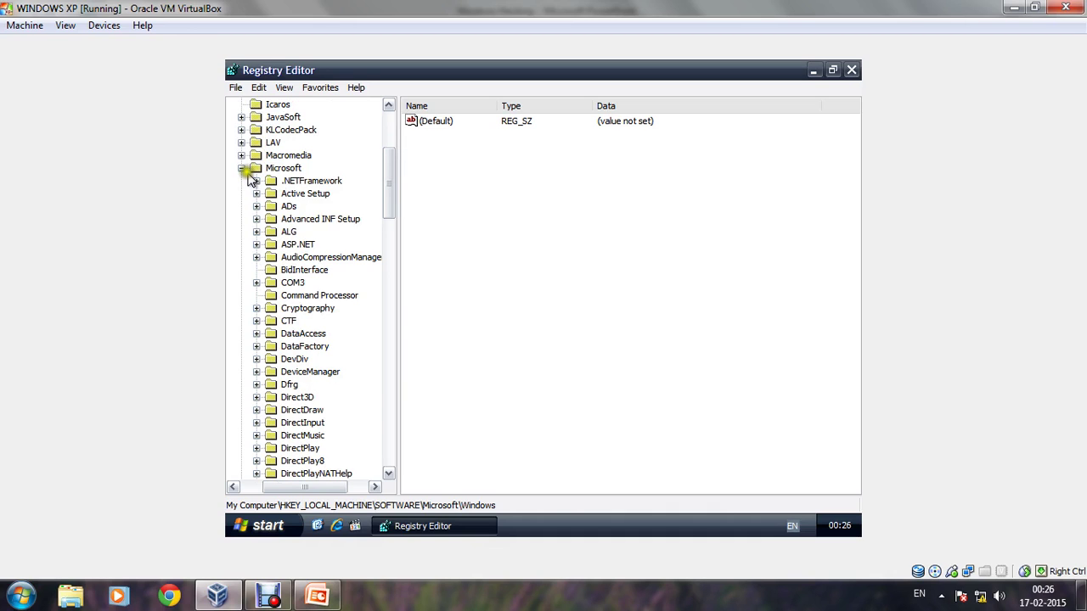
pyautogui.click(242, 169)
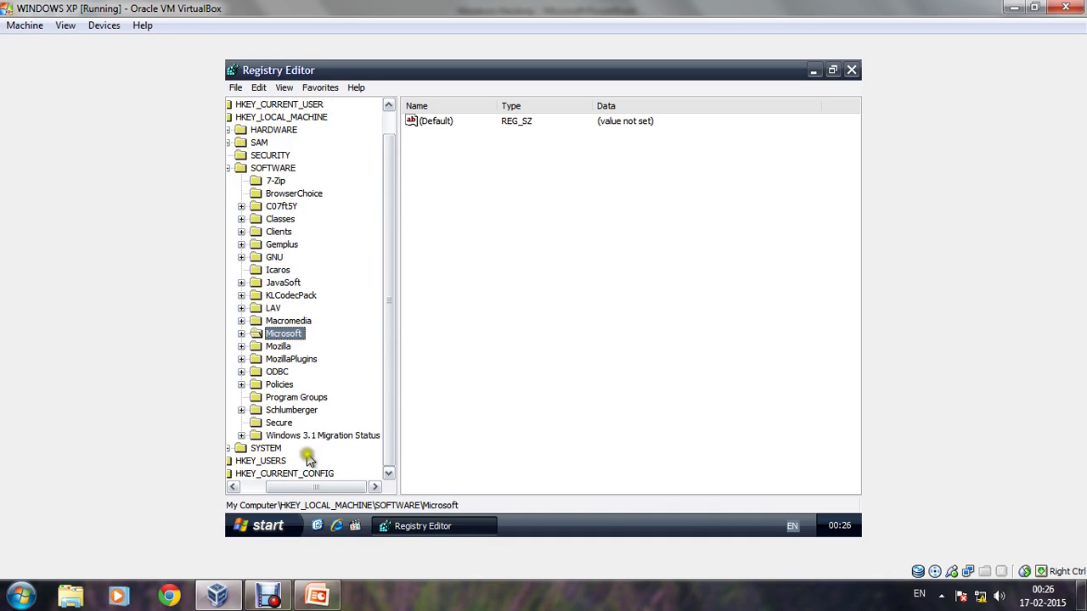
pyautogui.moveTo(311, 491); pyautogui.dragTo(284, 476)
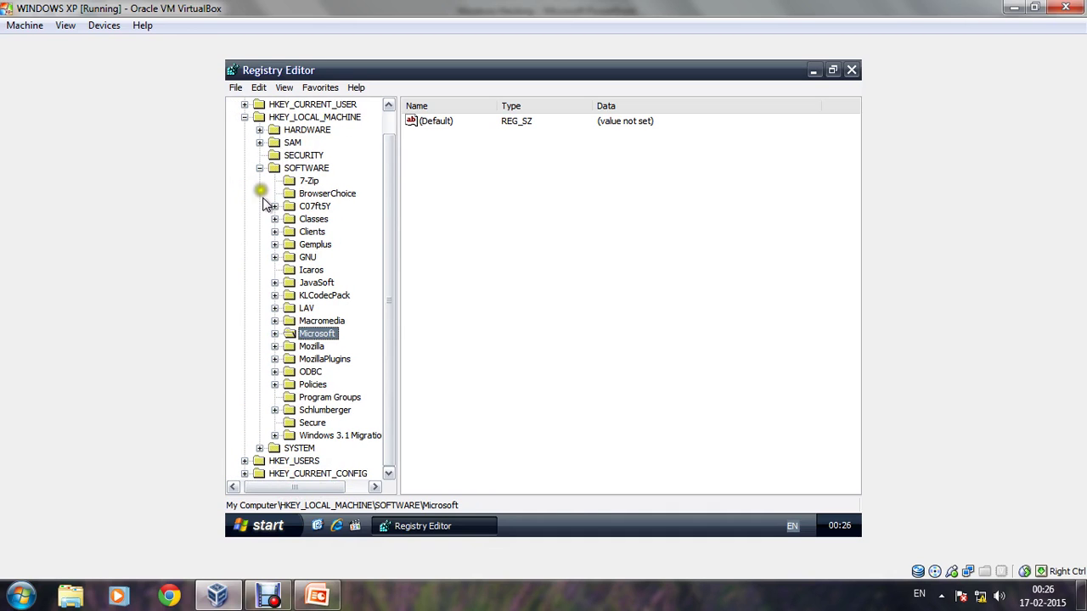
pyautogui.click(260, 168)
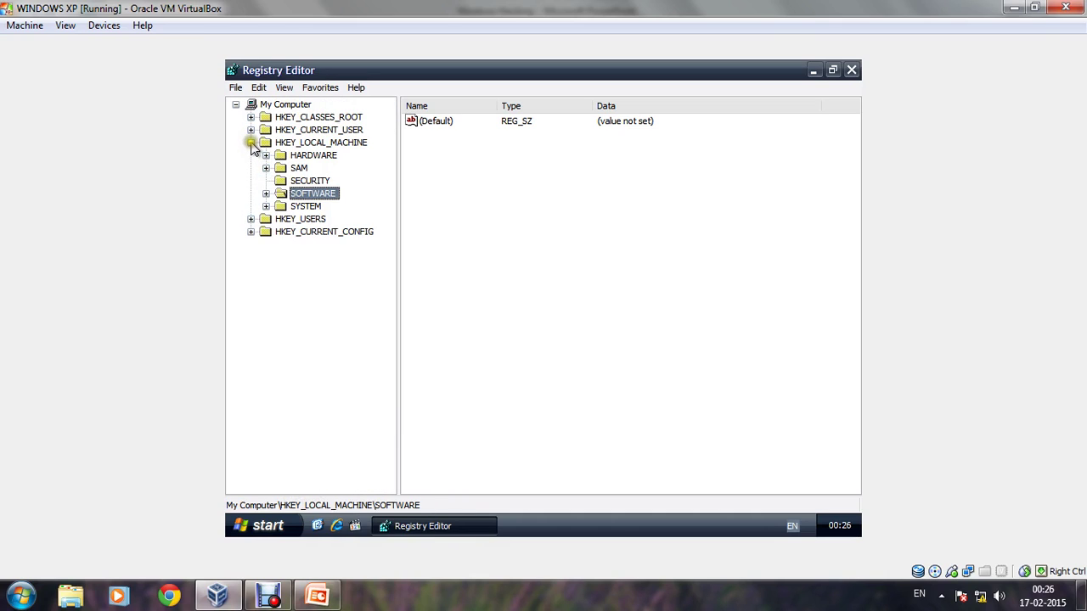
pyautogui.click(251, 143)
pyautogui.click(502, 288)
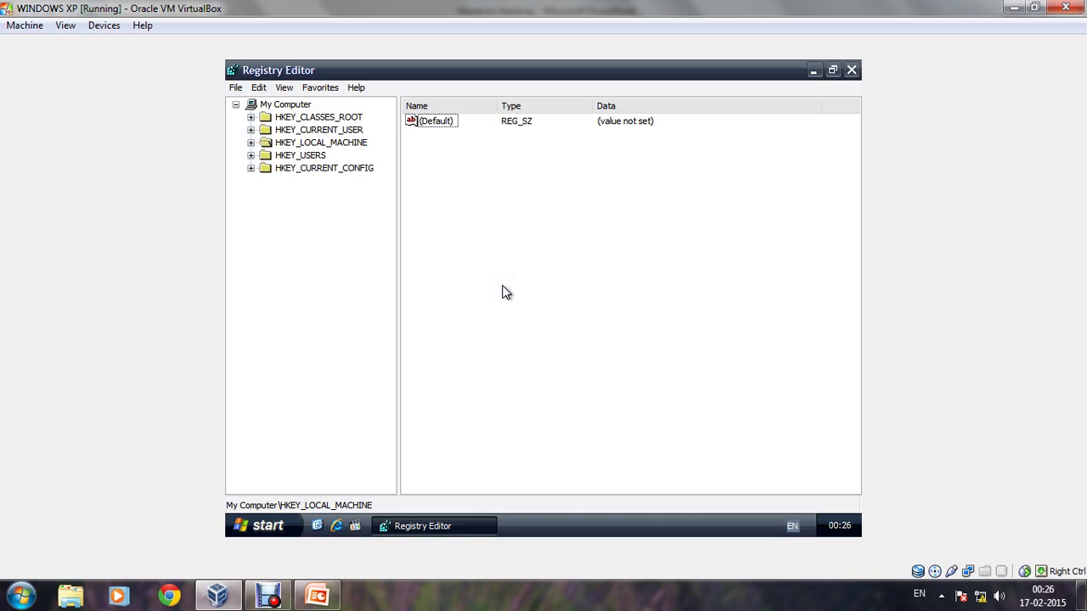
# Step: Switch to PowerPoint to read the remaining registry tweaks on slide 10, and return to the Windows XP virtual machine
pyautogui.click(317, 594)
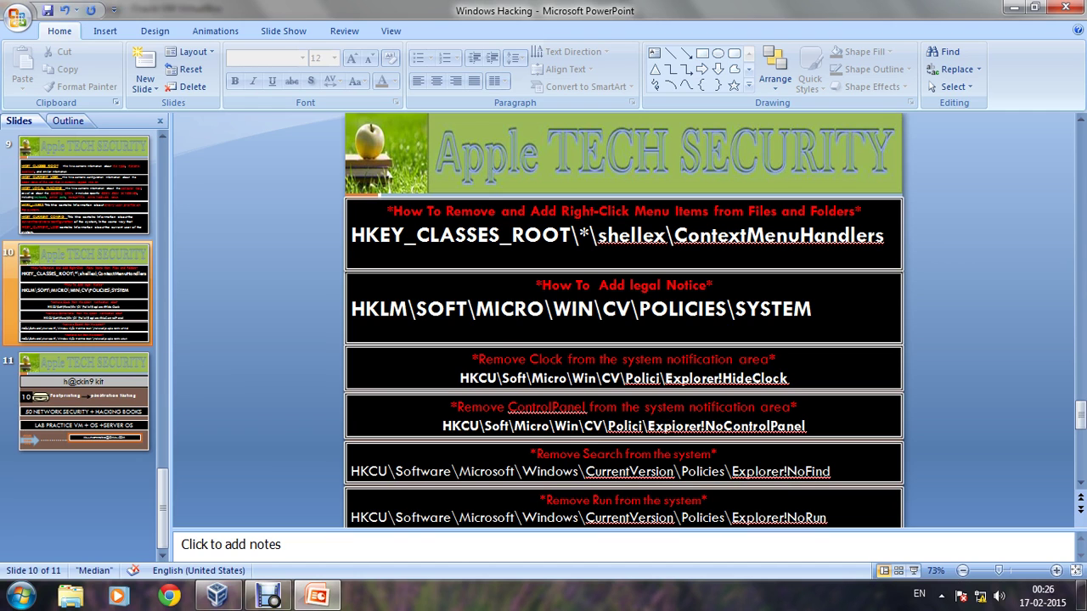
pyautogui.click(274, 598)
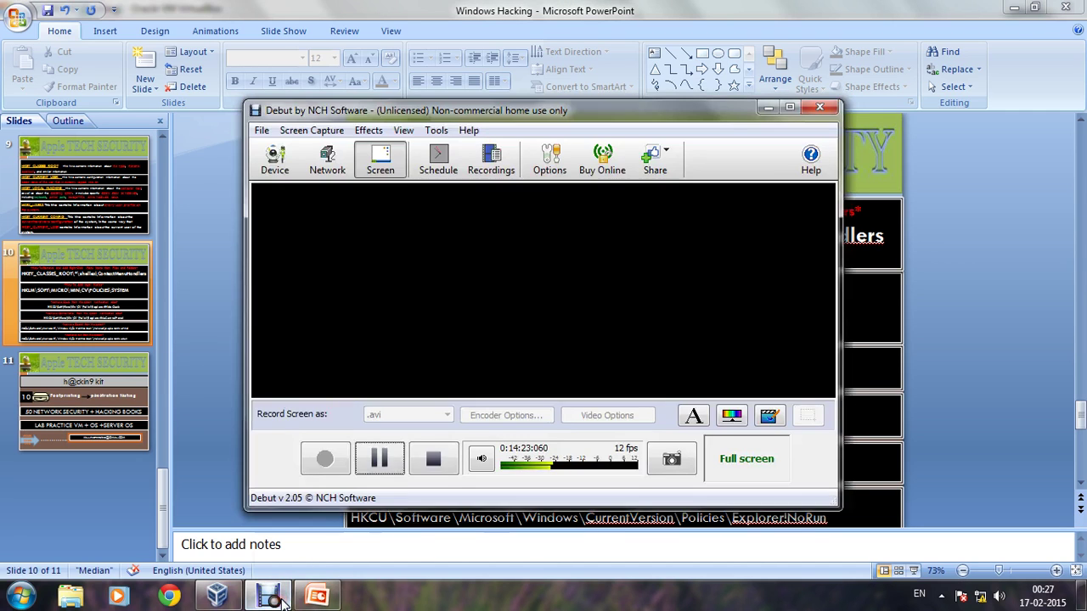
pyautogui.click(767, 108)
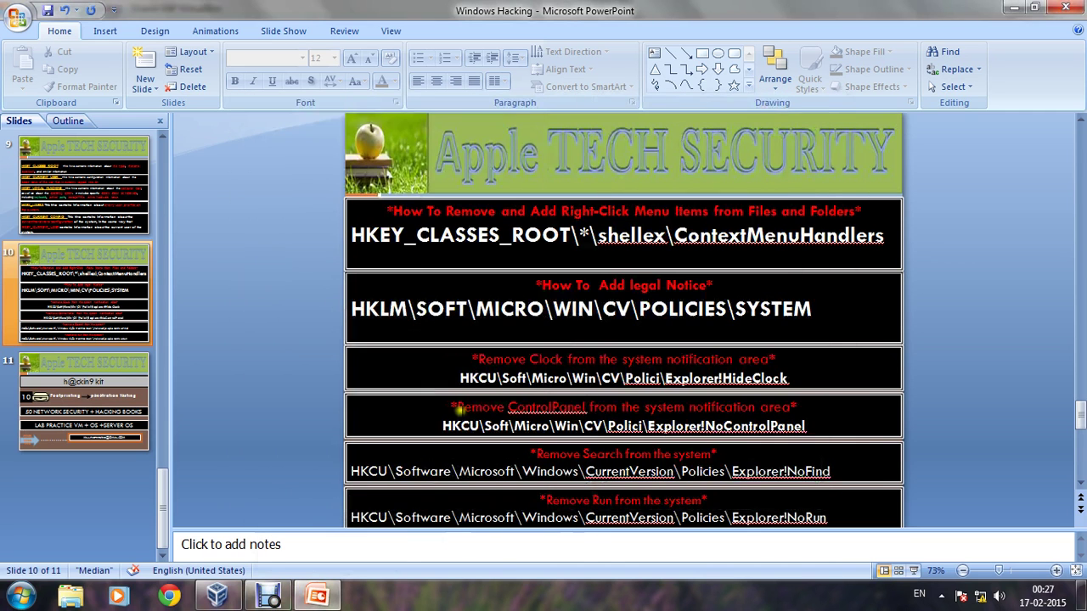
pyautogui.click(231, 602)
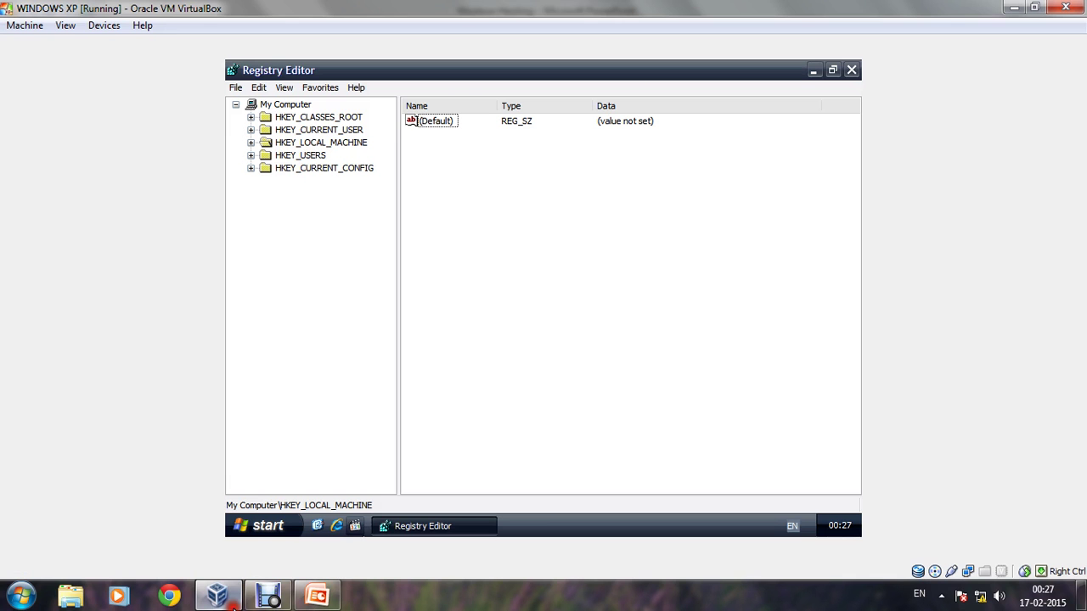
# Step: Open the key HKEY_CURRENT_USER\Software\Microsoft\Windows\CurrentVersion\Policies\Explorer in the registry tree
pyautogui.click(251, 129)
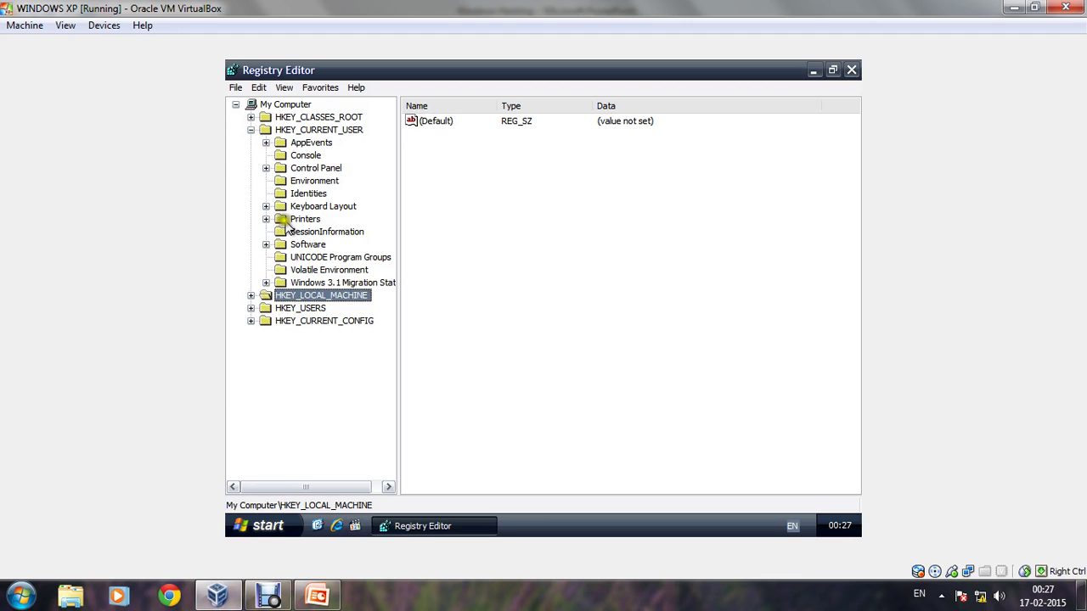
pyautogui.click(265, 245)
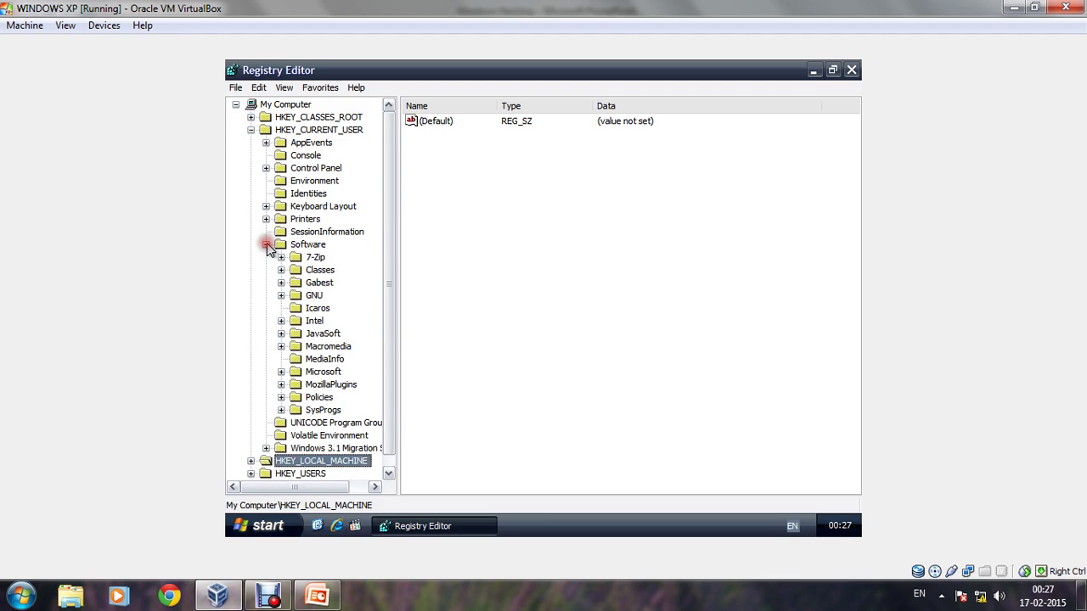
pyautogui.click(281, 372)
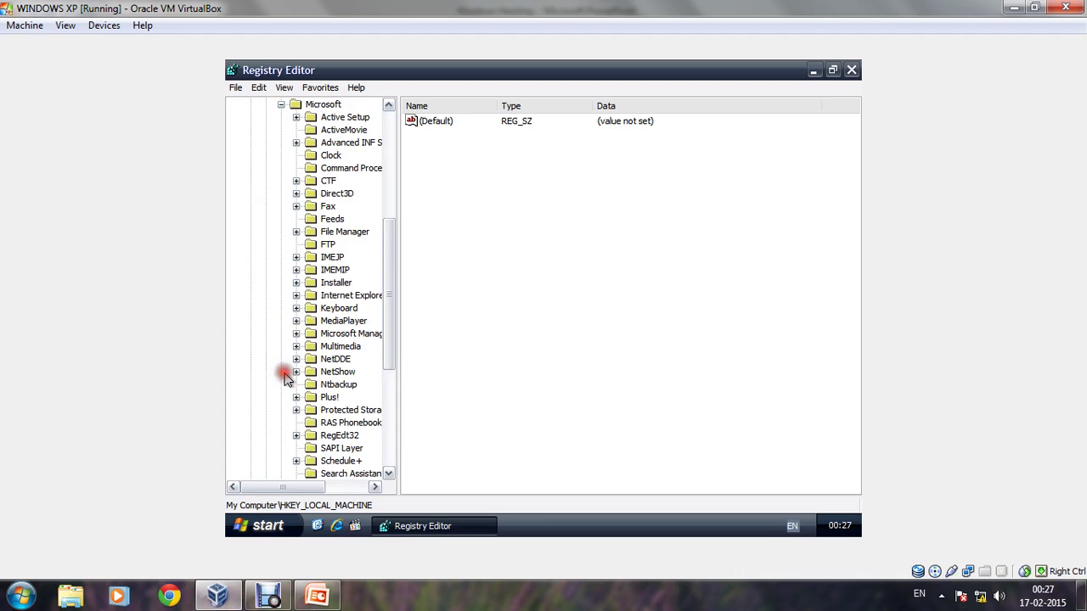
pyautogui.scroll(-1, 333, 340)
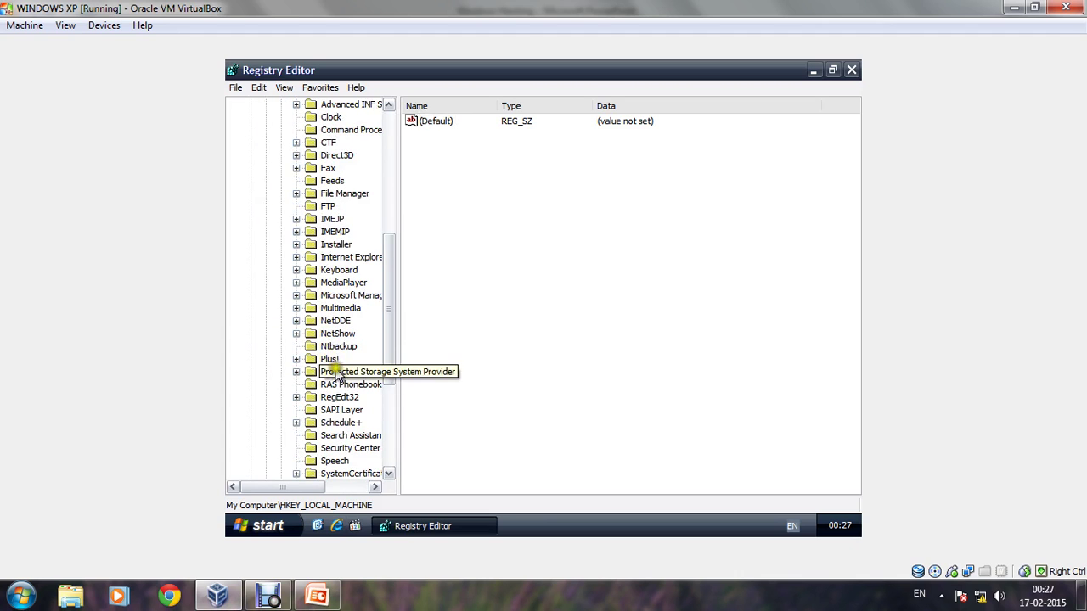
pyautogui.scroll(-5, 338, 375)
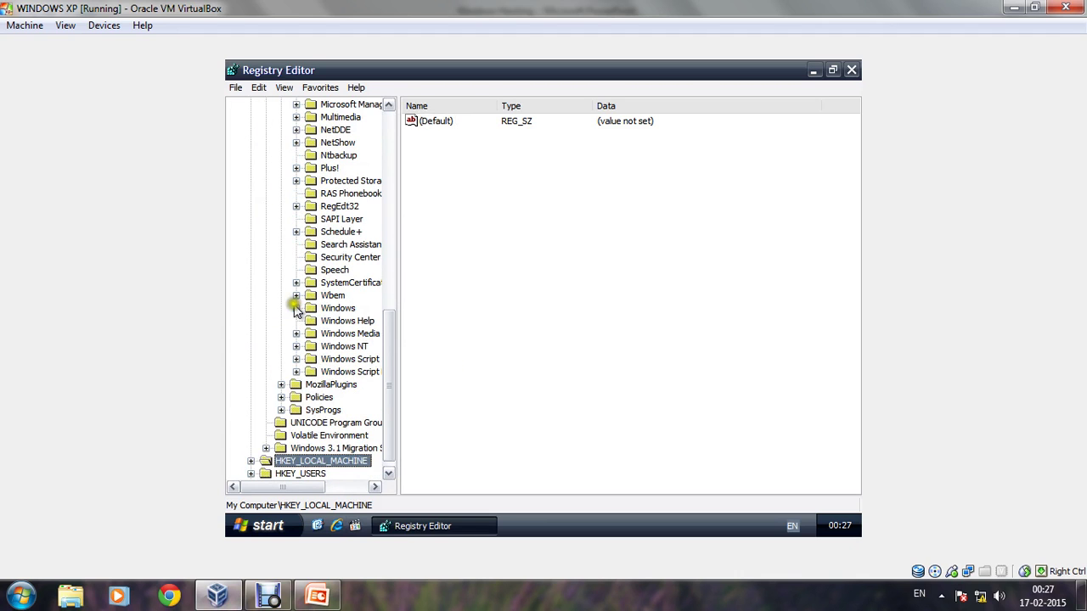
pyautogui.click(296, 308)
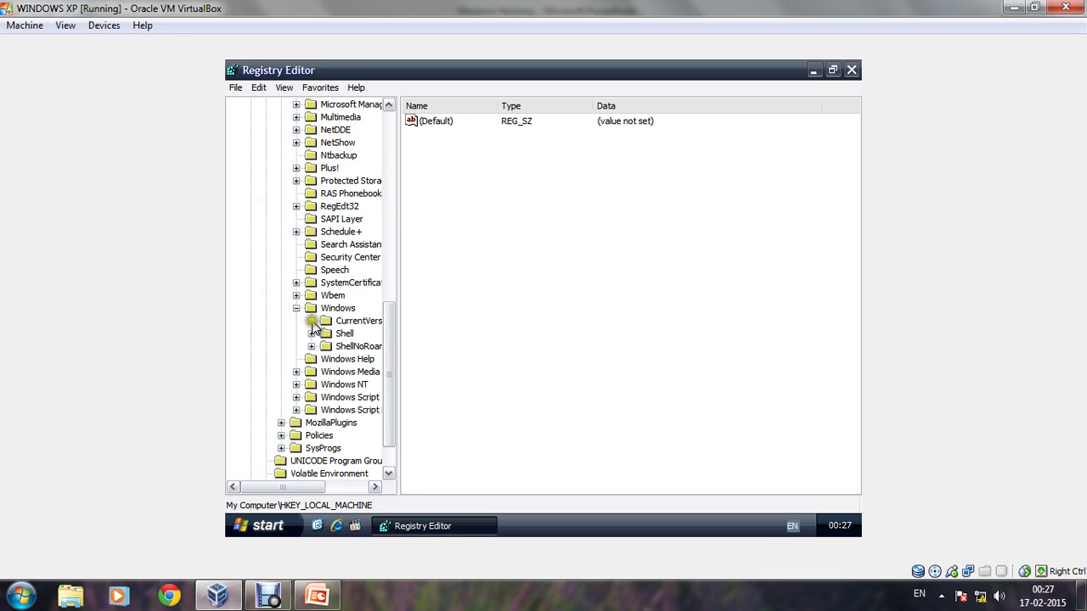
pyautogui.click(312, 321)
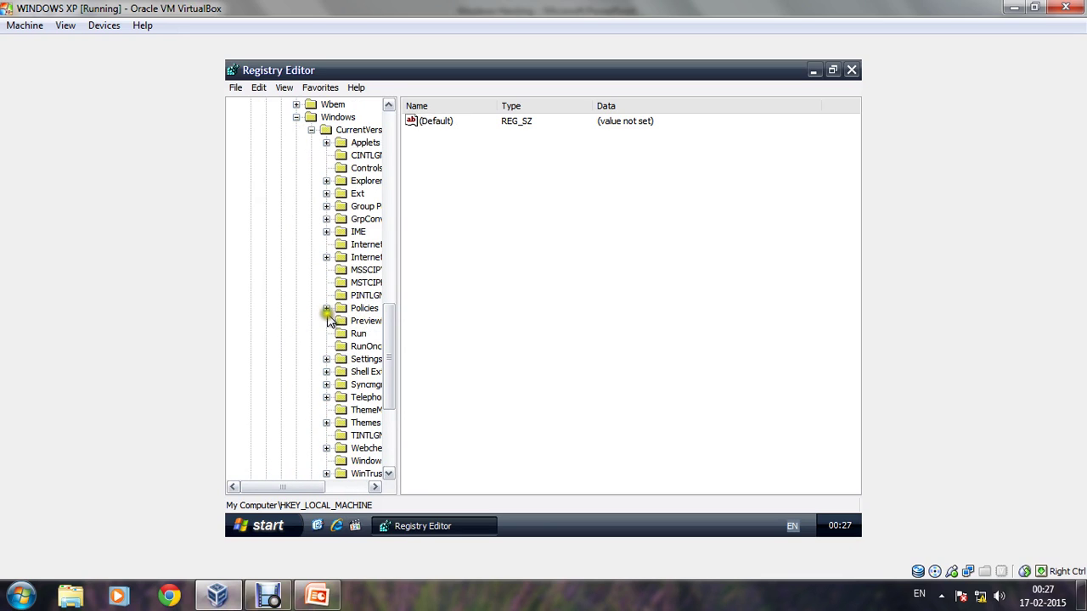
pyautogui.click(326, 309)
pyautogui.click(358, 322)
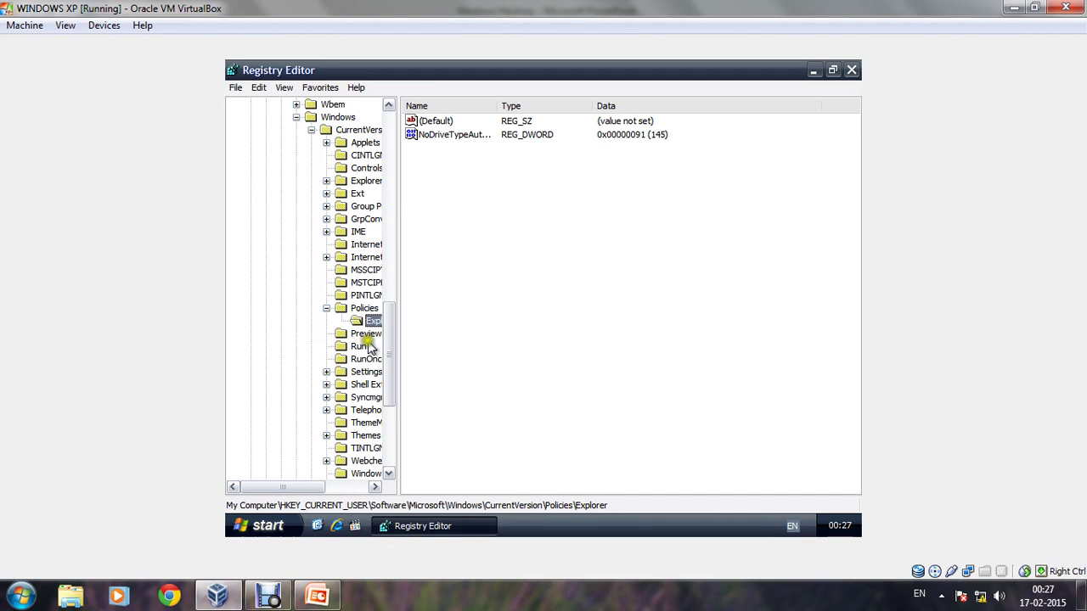
# Step: Check the Explorer policy value names on the PowerPoint slide against the key's NoDriveTypeAutoRun entry, and return to the virtual machine
pyautogui.click(316, 597)
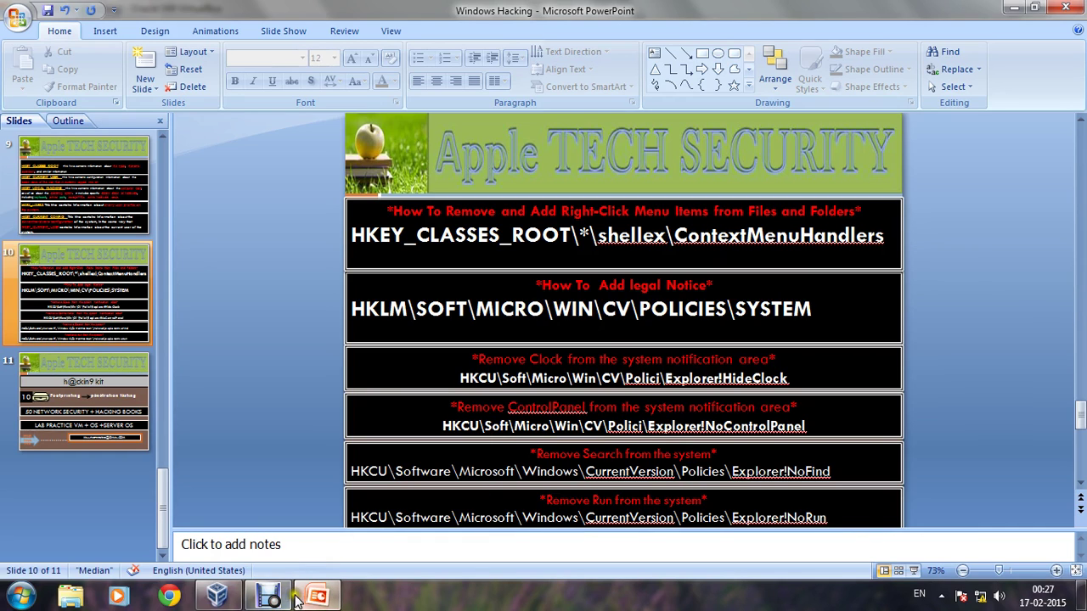
pyautogui.click(218, 597)
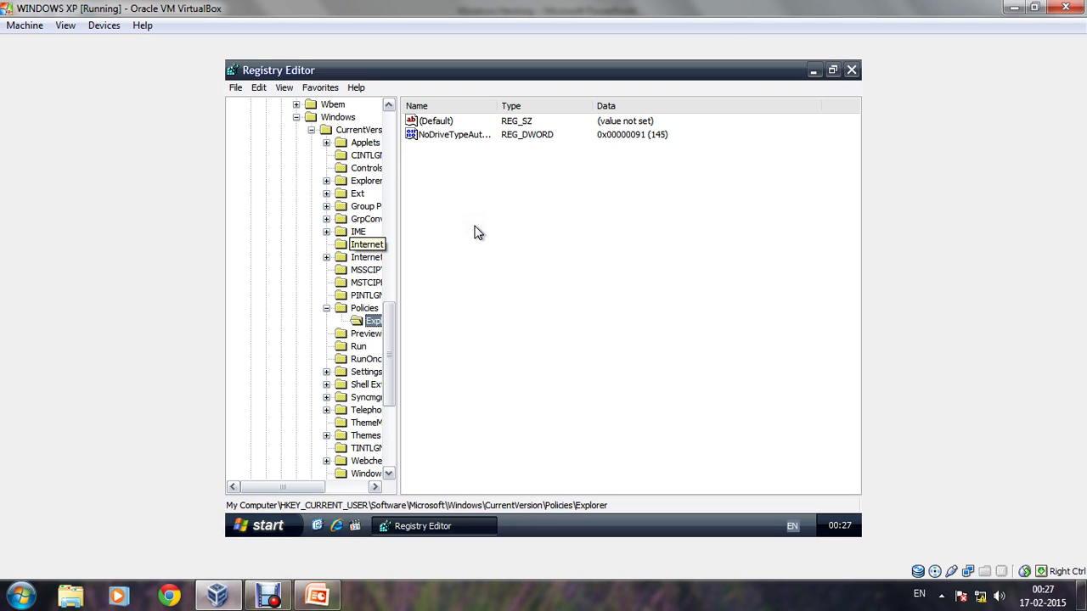
pyautogui.click(425, 141)
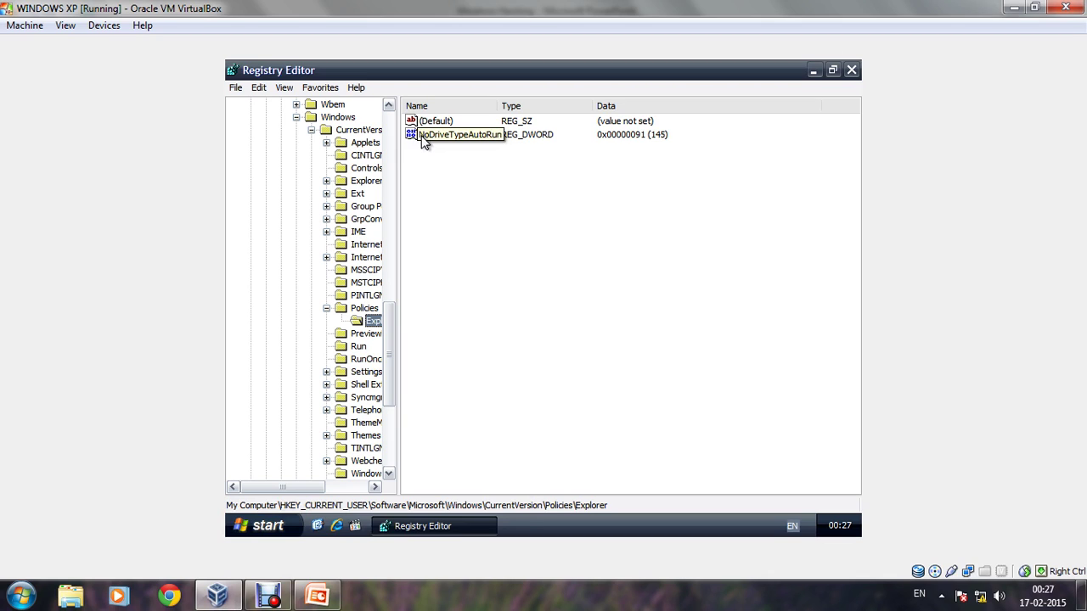
pyautogui.click(426, 142)
pyautogui.click(422, 136)
pyautogui.click(424, 140)
pyautogui.click(436, 141)
pyautogui.click(441, 142)
pyautogui.click(323, 598)
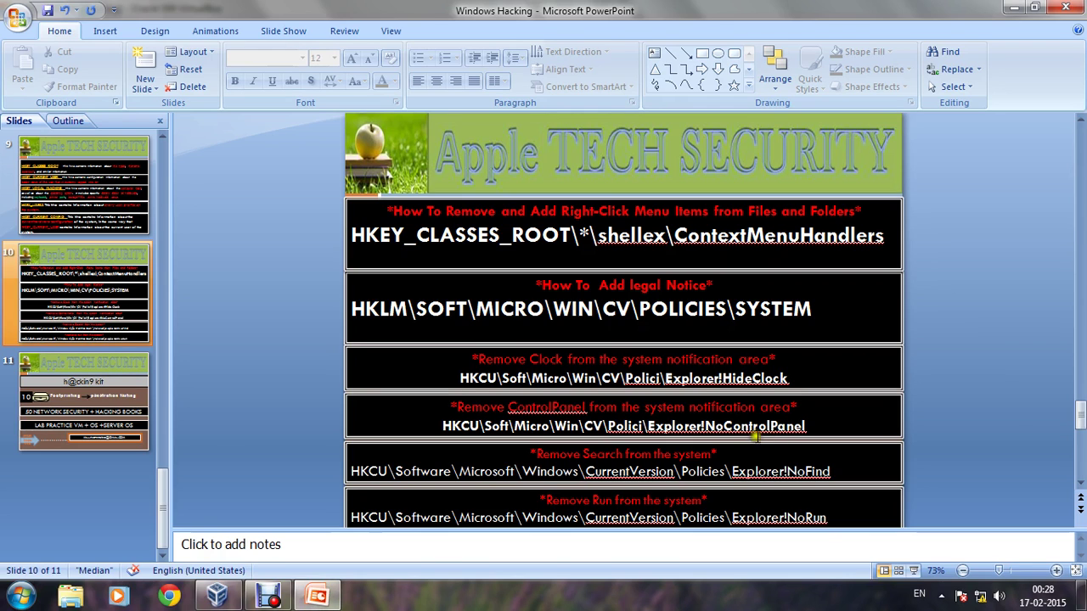
pyautogui.click(217, 597)
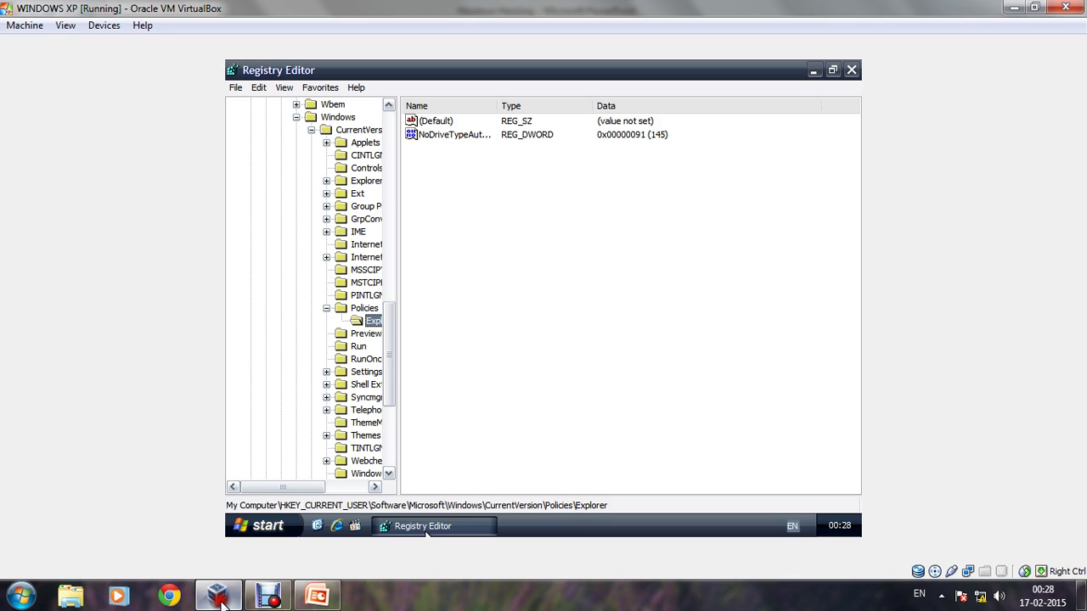
# Step: Create a new DWORD value named NoControlPanel in the Policies\Explorer key
pyautogui.rightClick(429, 187)
pyautogui.moveTo(449, 188)
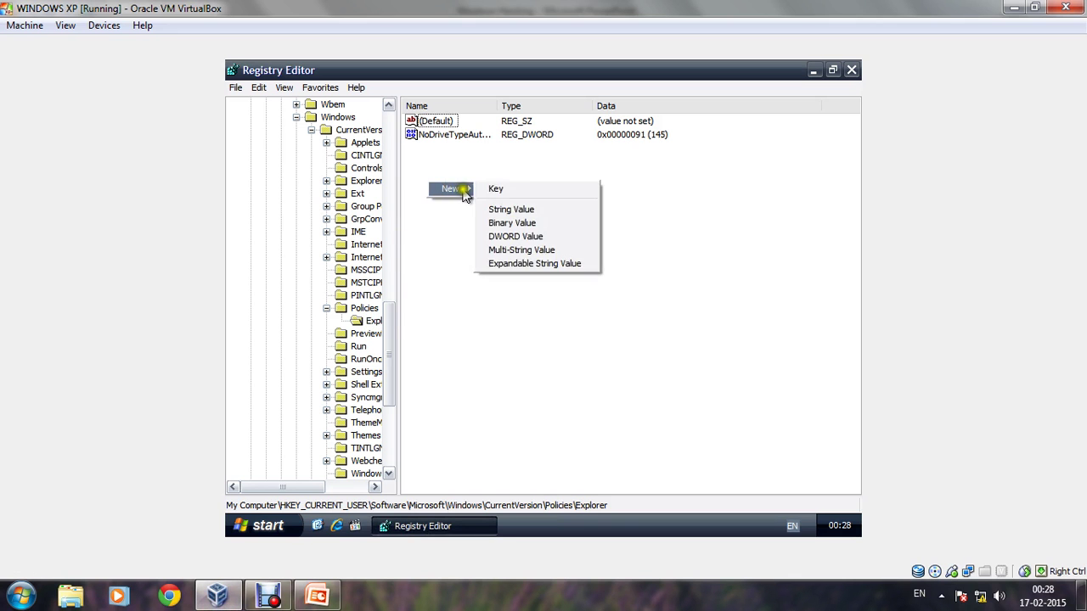
pyautogui.click(501, 237)
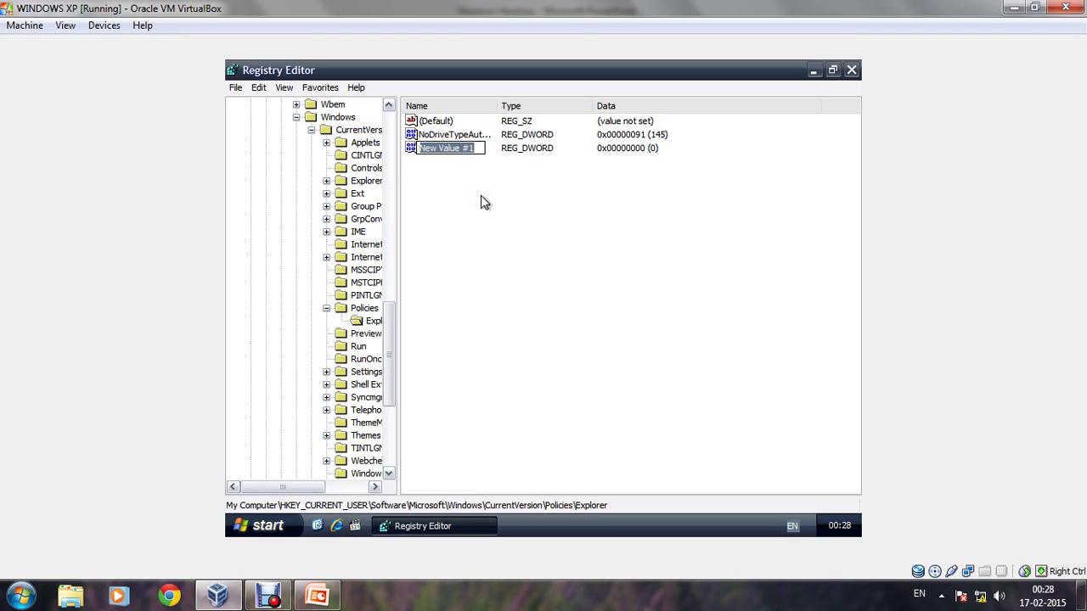
pyautogui.write('N')
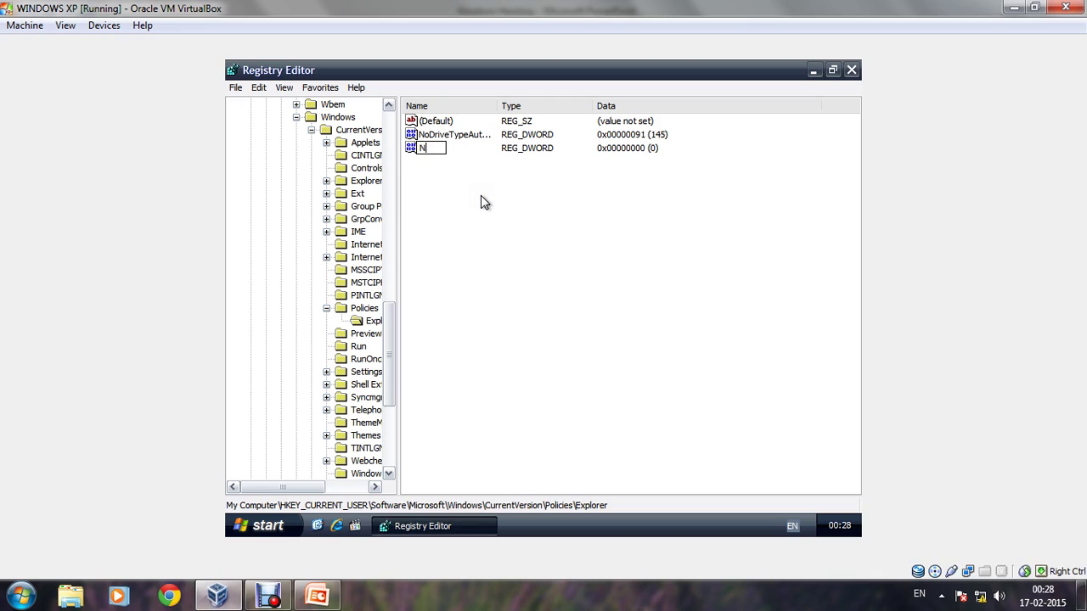
pyautogui.write('oCon')
pyautogui.write('trolPanel')
pyautogui.click(503, 225)
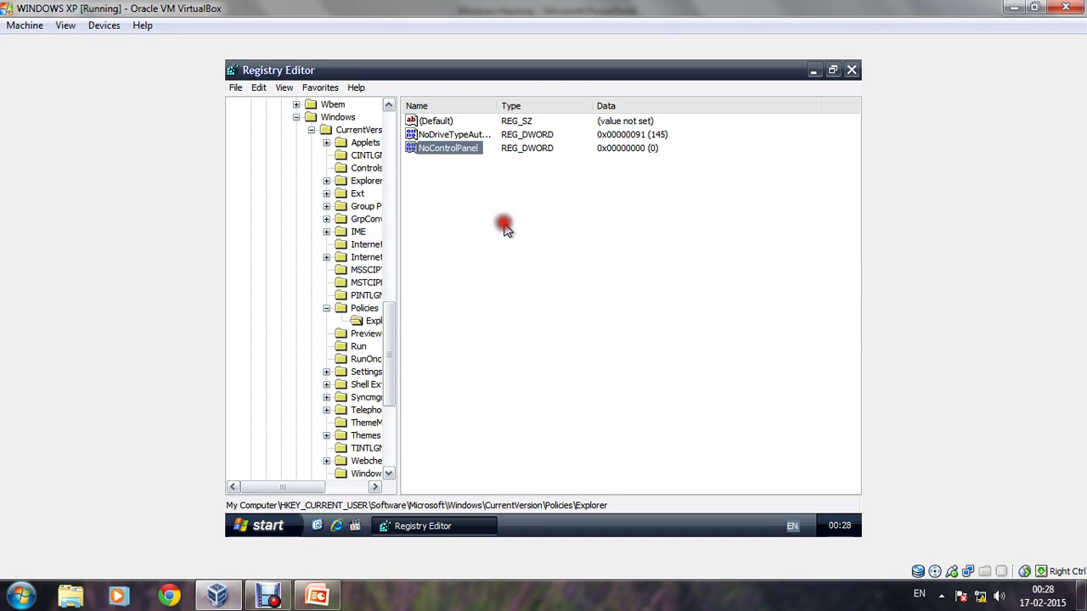
pyautogui.click(505, 244)
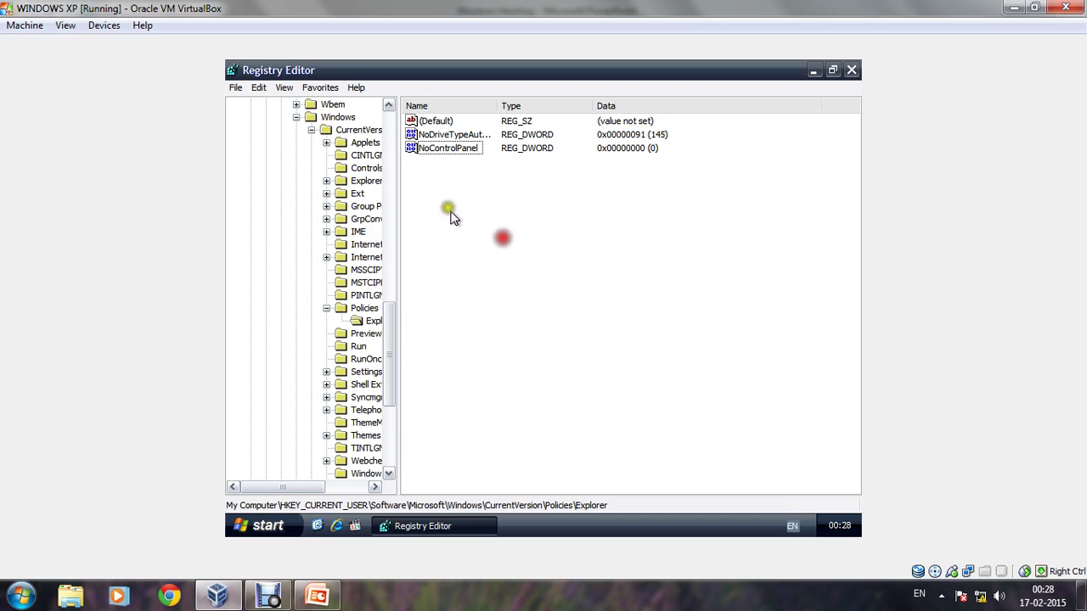
# Step: Set the NoControlPanel value's data to 1 in hexadecimal
pyautogui.doubleClick(416, 150)
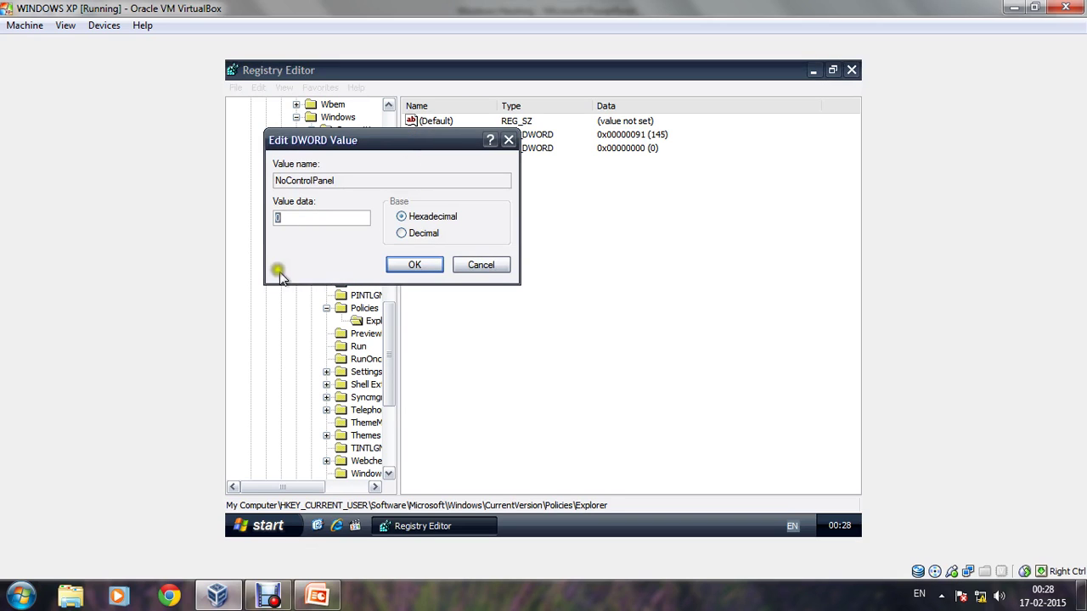
pyautogui.click(279, 219)
pyautogui.click(316, 227)
pyautogui.write('1')
pyautogui.click(431, 278)
pyautogui.click(423, 265)
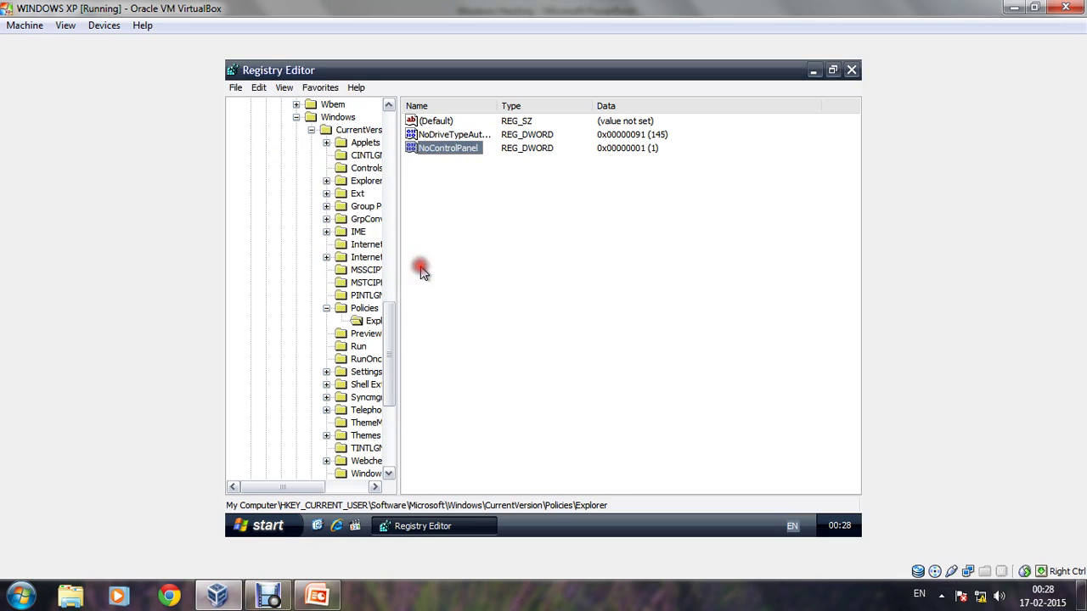
# Step: Close Registry Editor and restart the Windows XP virtual machine, dismissing the VirtualBox mouse integration notices during boot
pyautogui.click(848, 75)
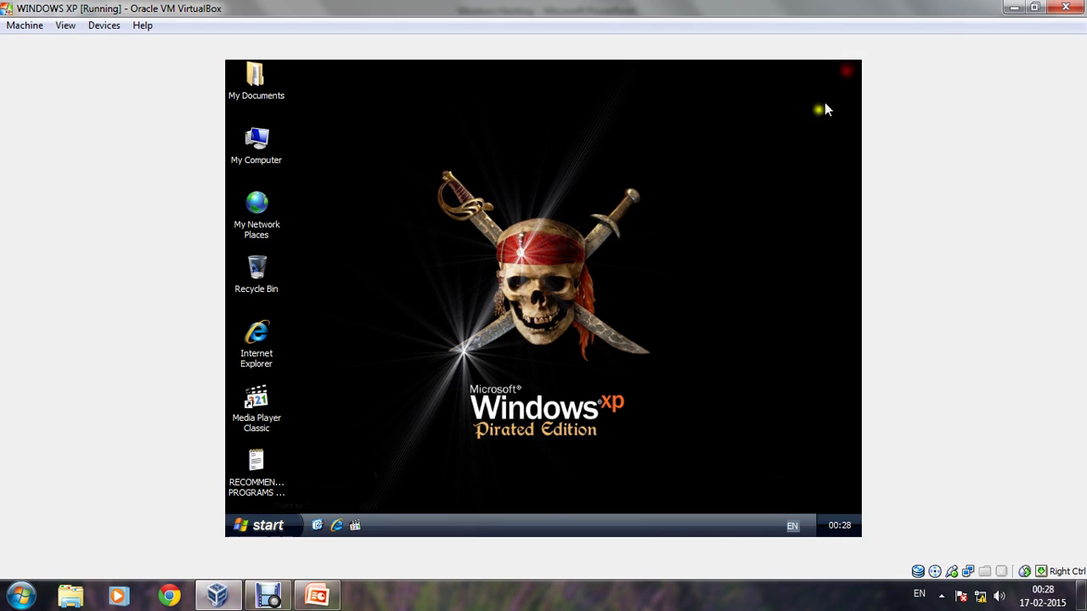
pyautogui.click(268, 524)
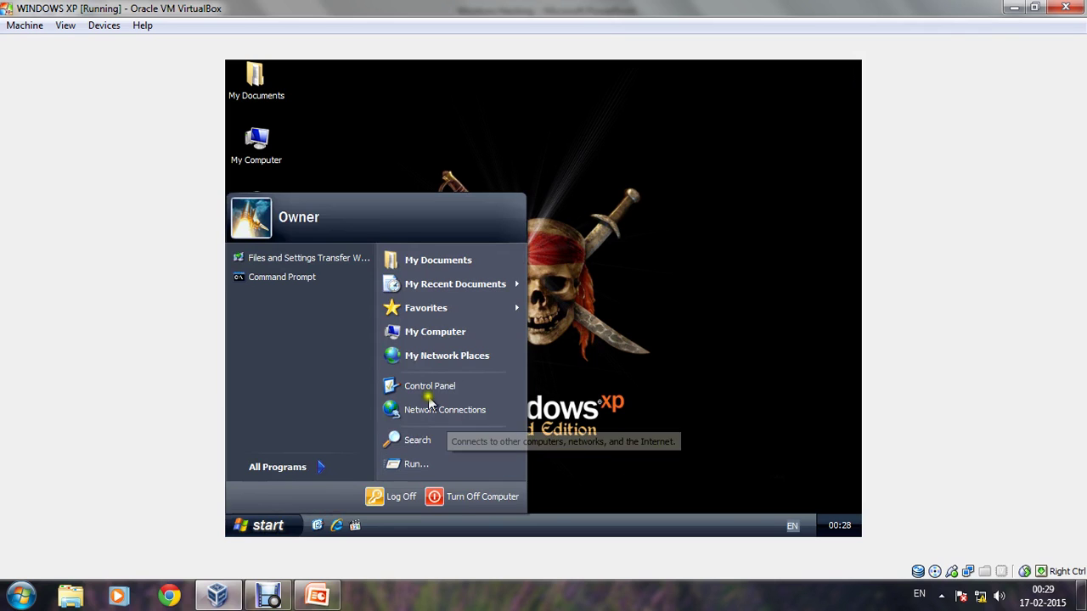
pyautogui.click(455, 499)
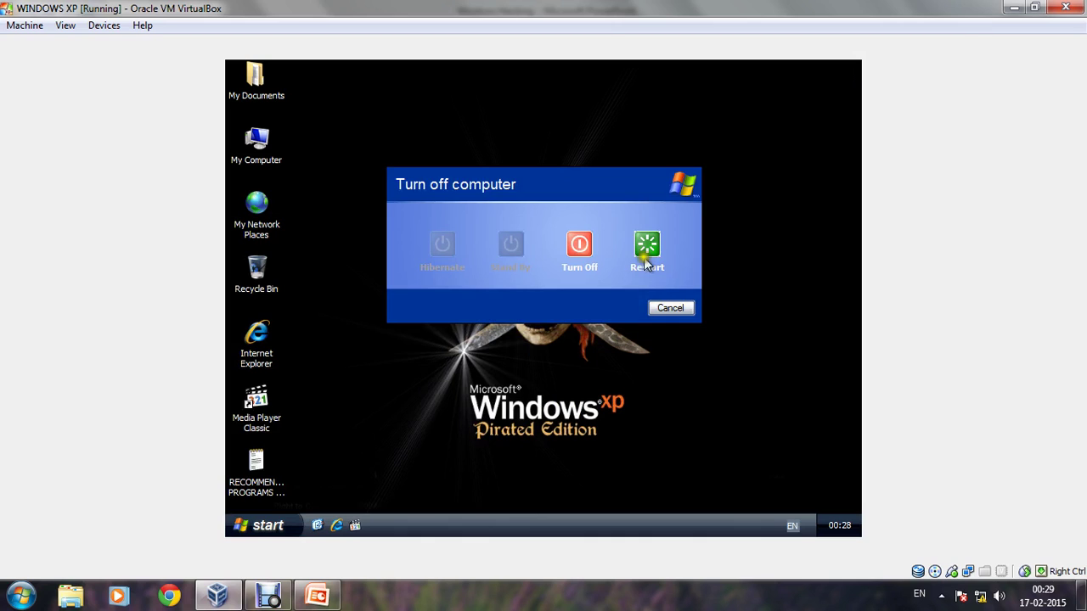
pyautogui.click(645, 255)
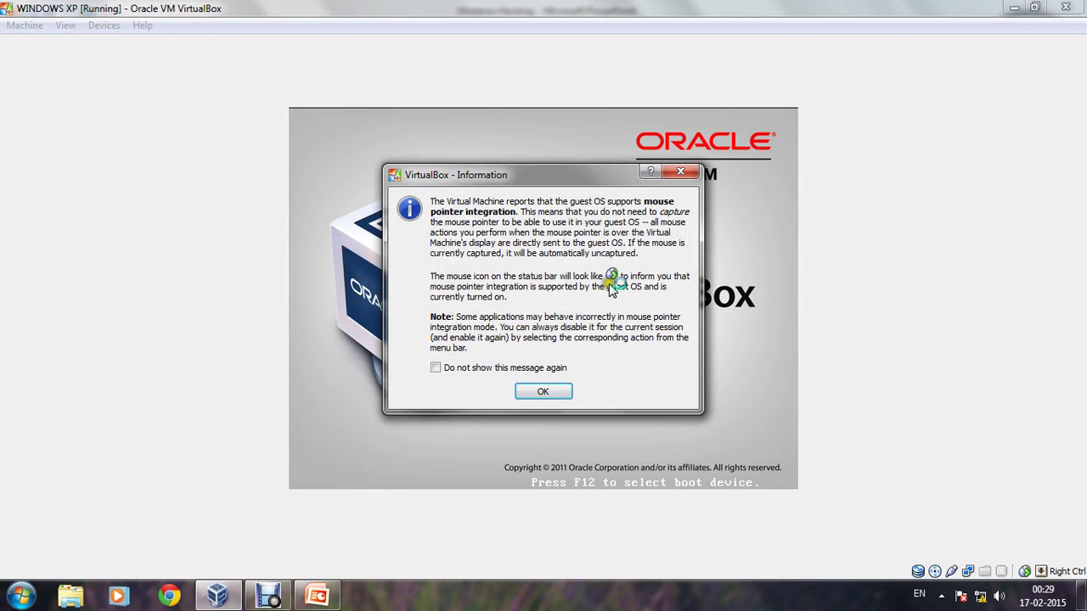
pyautogui.click(536, 390)
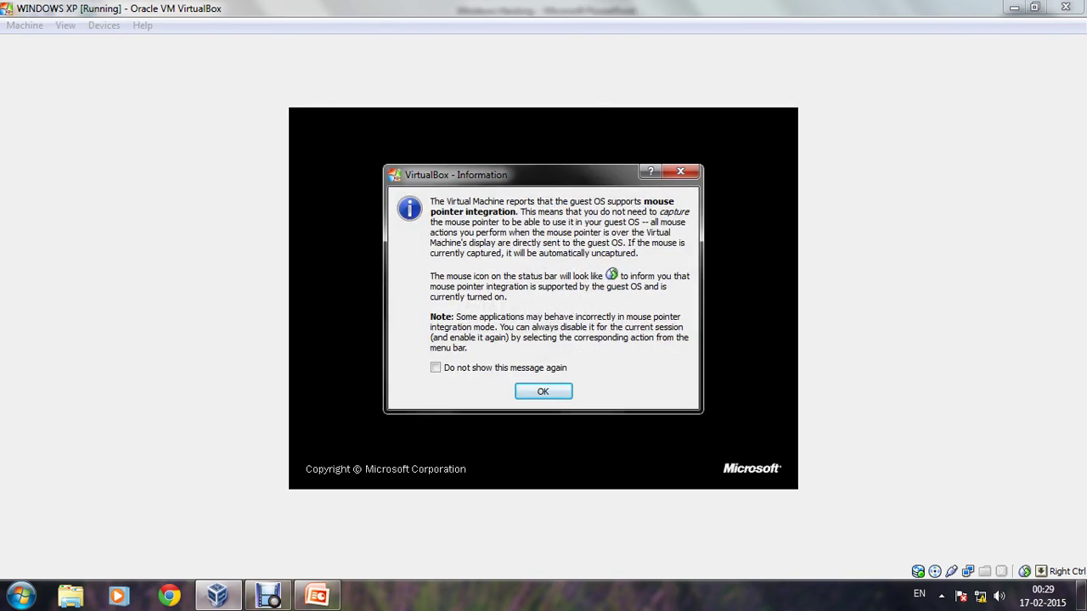
pyautogui.click(543, 393)
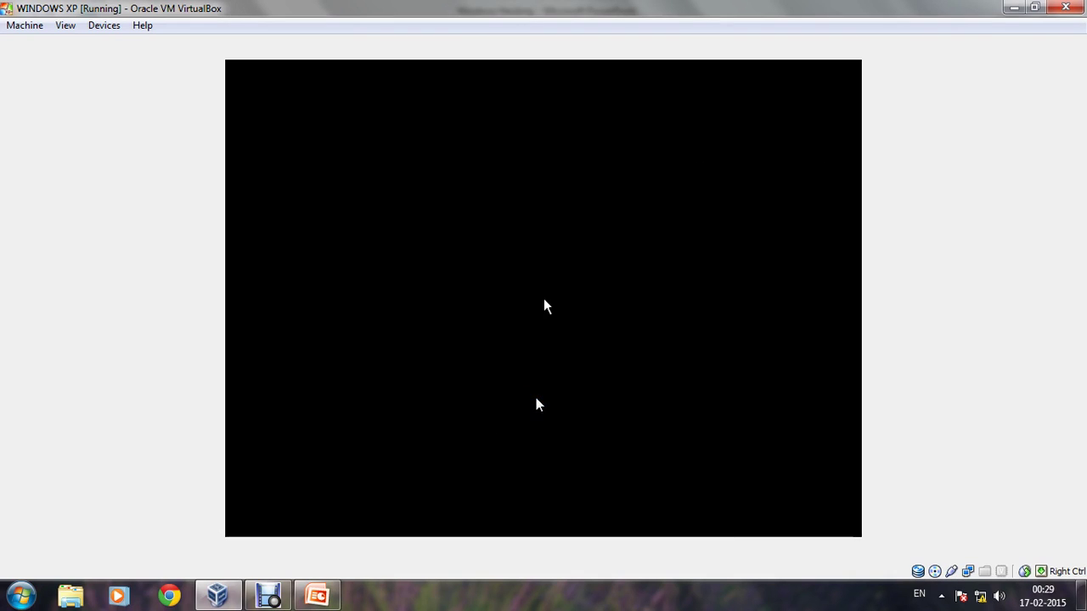
pyautogui.click(512, 389)
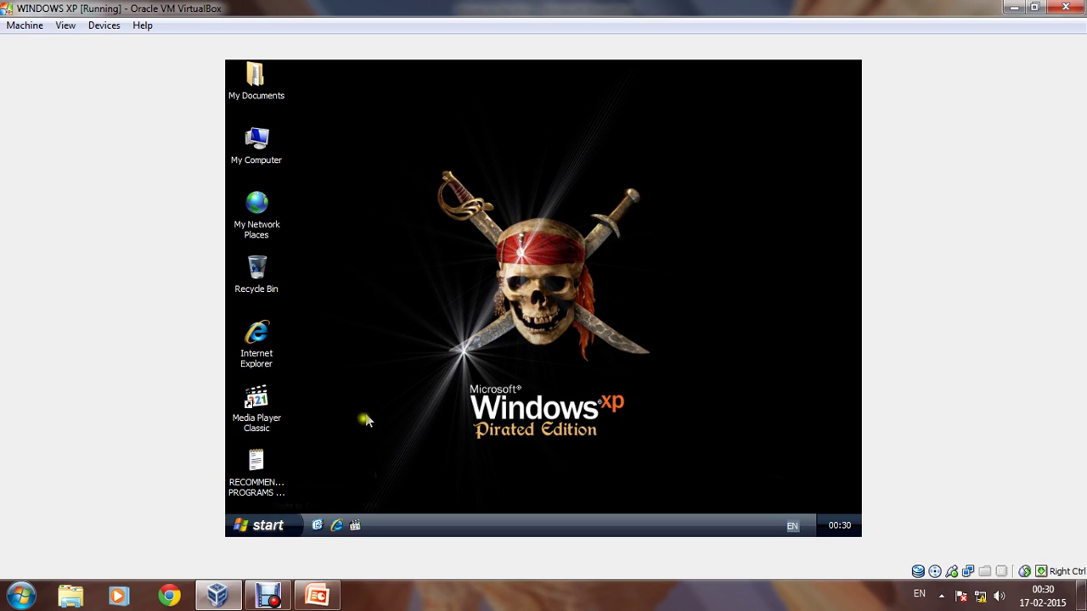
# Step: Check the Start menu for the Control Panel entry and reopen Registry Editor with the Run command
pyautogui.click(267, 527)
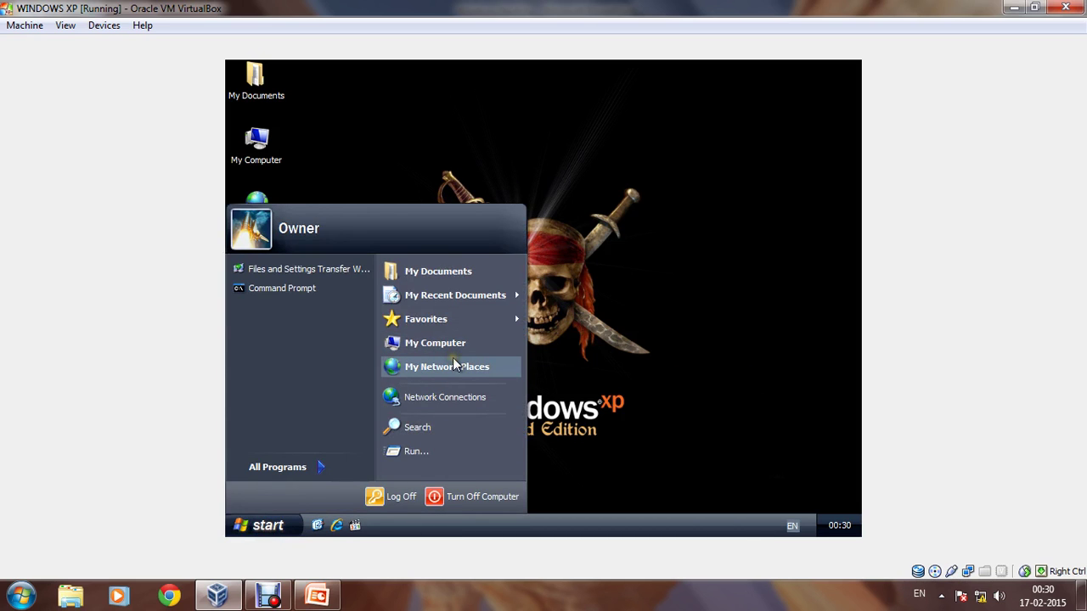
pyautogui.click(392, 455)
pyautogui.click(332, 485)
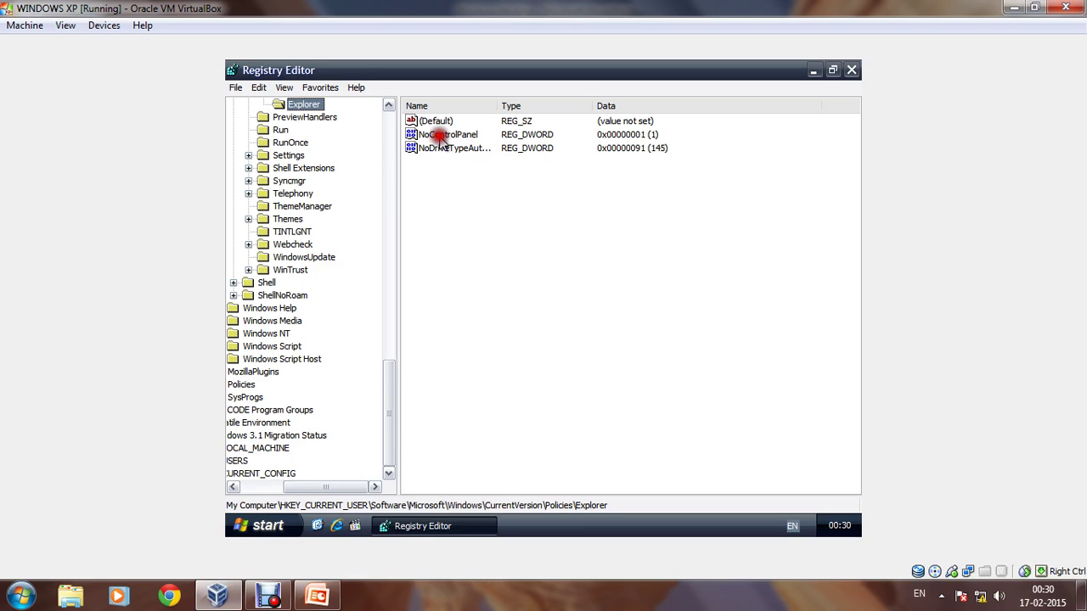
# Step: Delete the NoControlPanel value from the Policies\Explorer key
pyautogui.click(440, 137)
pyautogui.rightClick(440, 141)
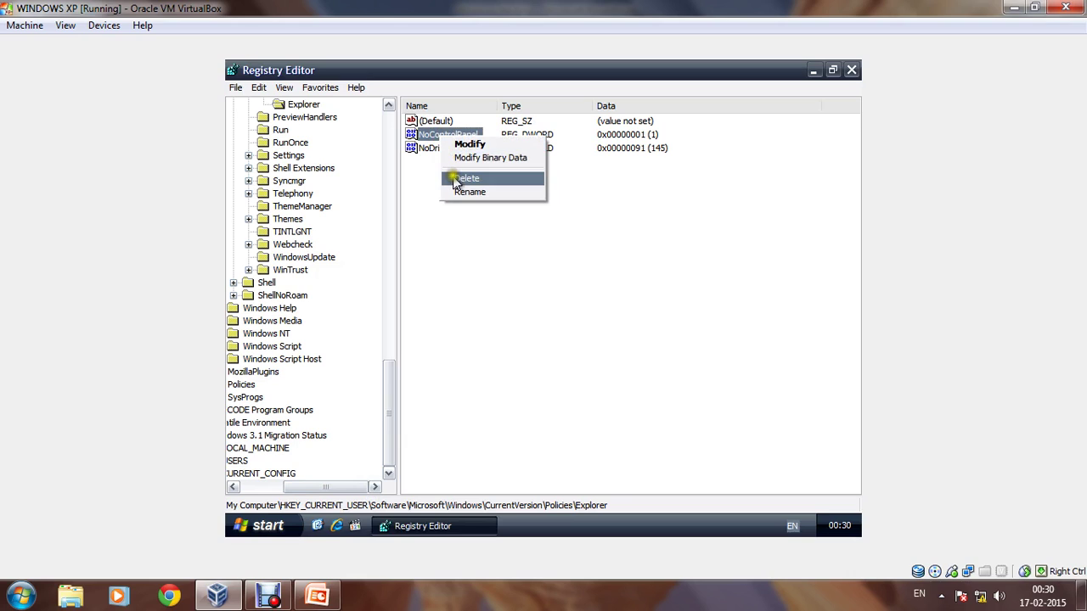
pyautogui.click(456, 181)
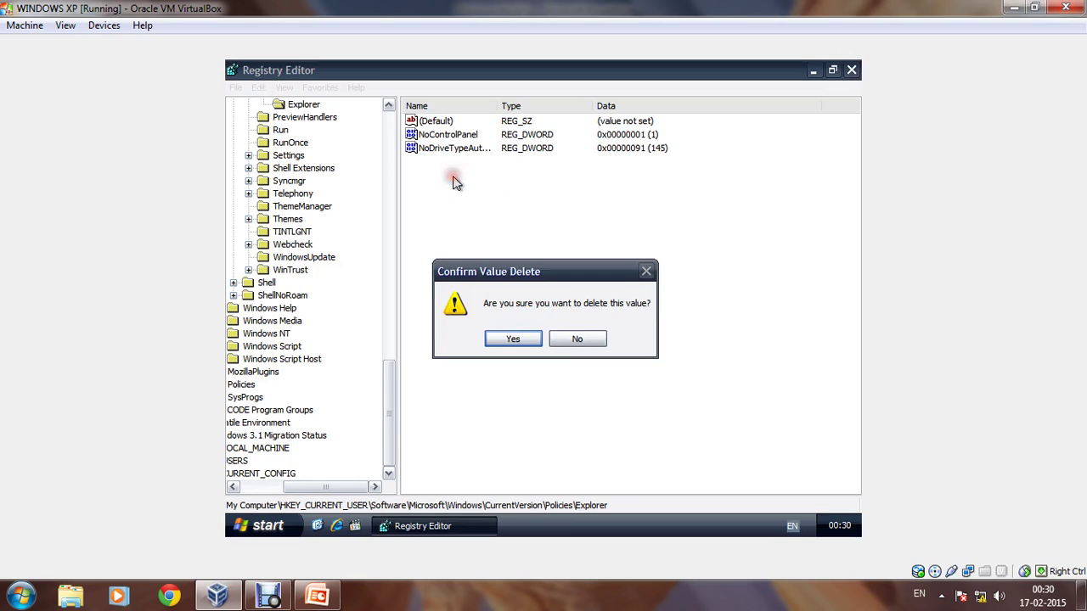
pyautogui.click(509, 338)
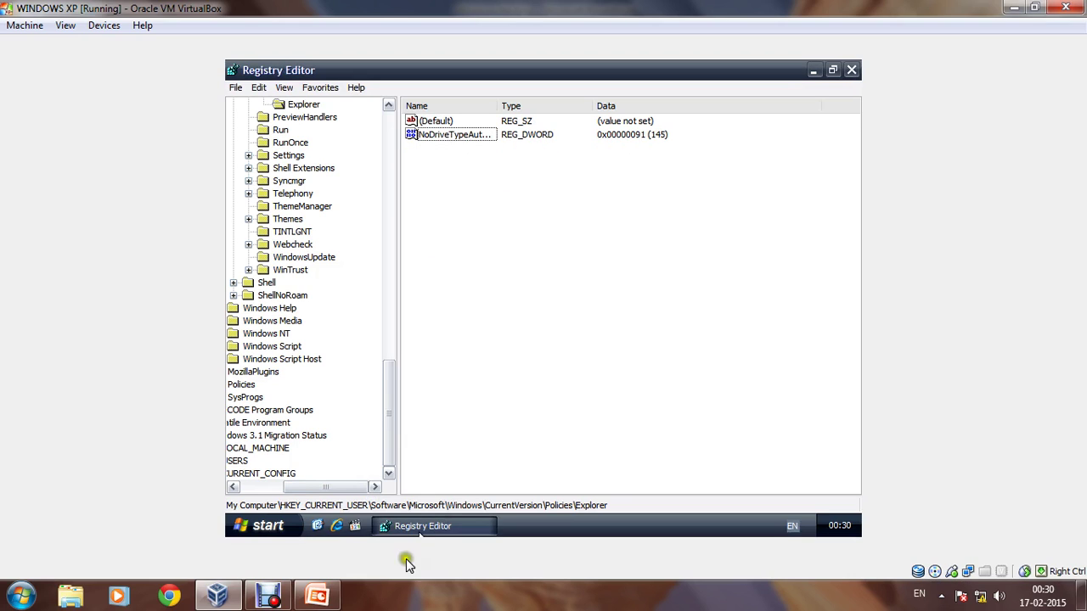
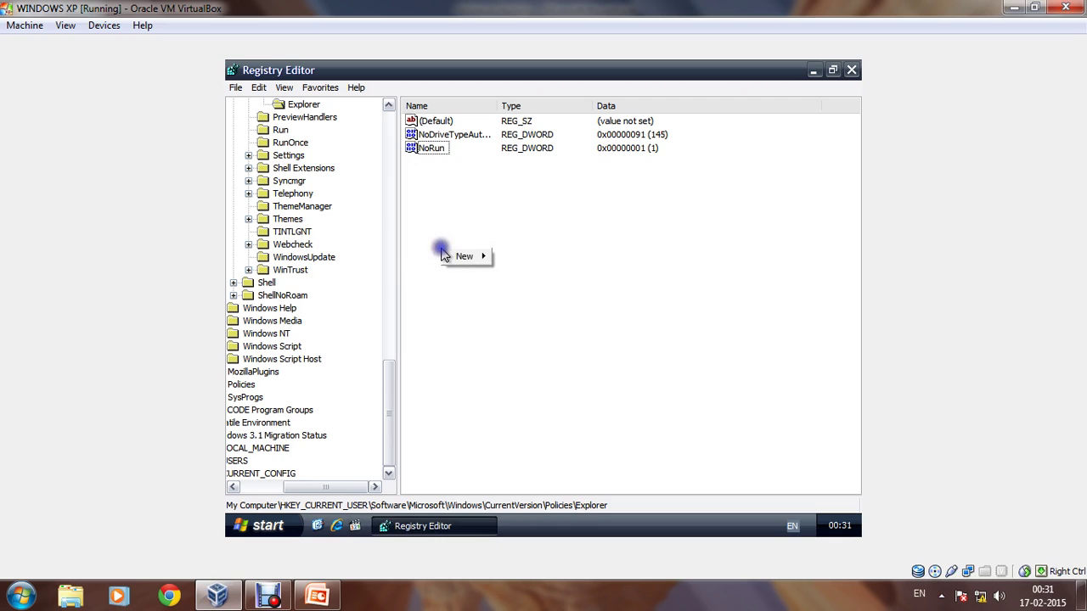
# Step: Create a new DWORD value named NoFind in the Policies\Explorer key
pyautogui.moveTo(463, 255)
pyautogui.click(530, 305)
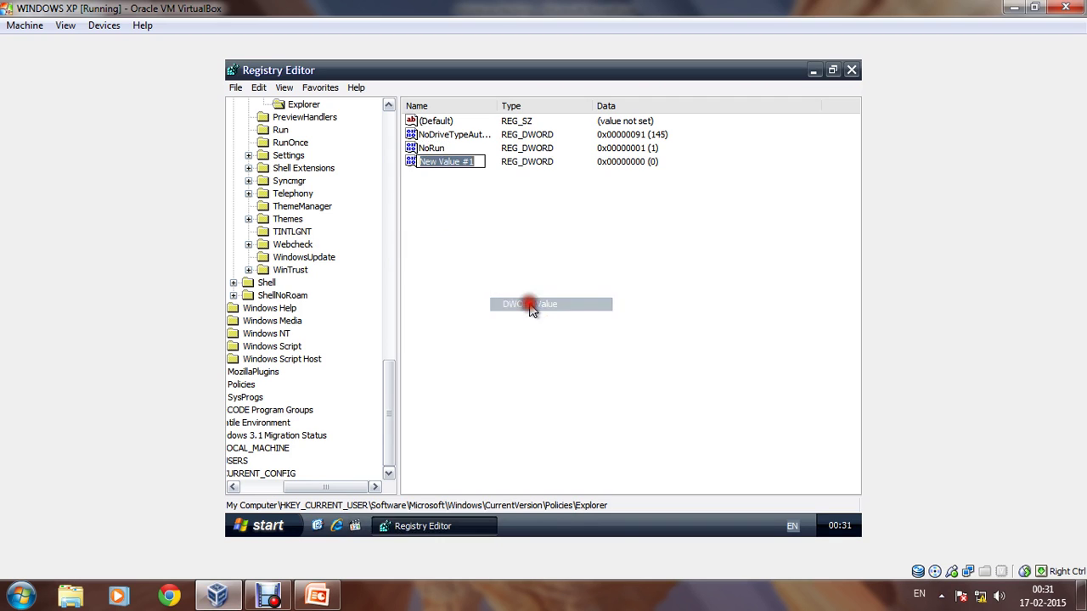
pyautogui.write('No')
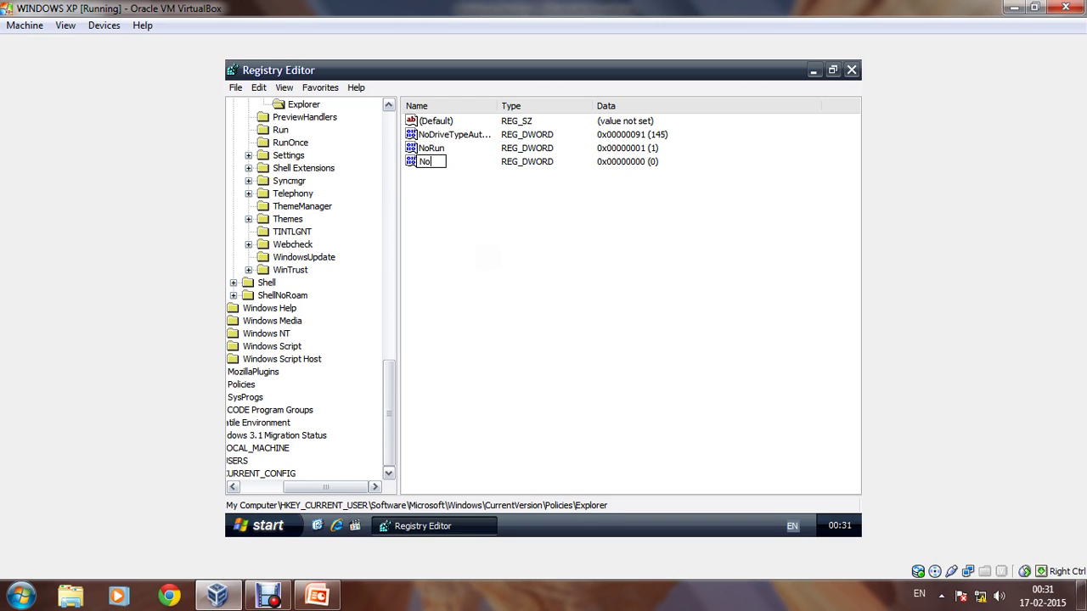
pyautogui.write('Find')
pyautogui.click(488, 264)
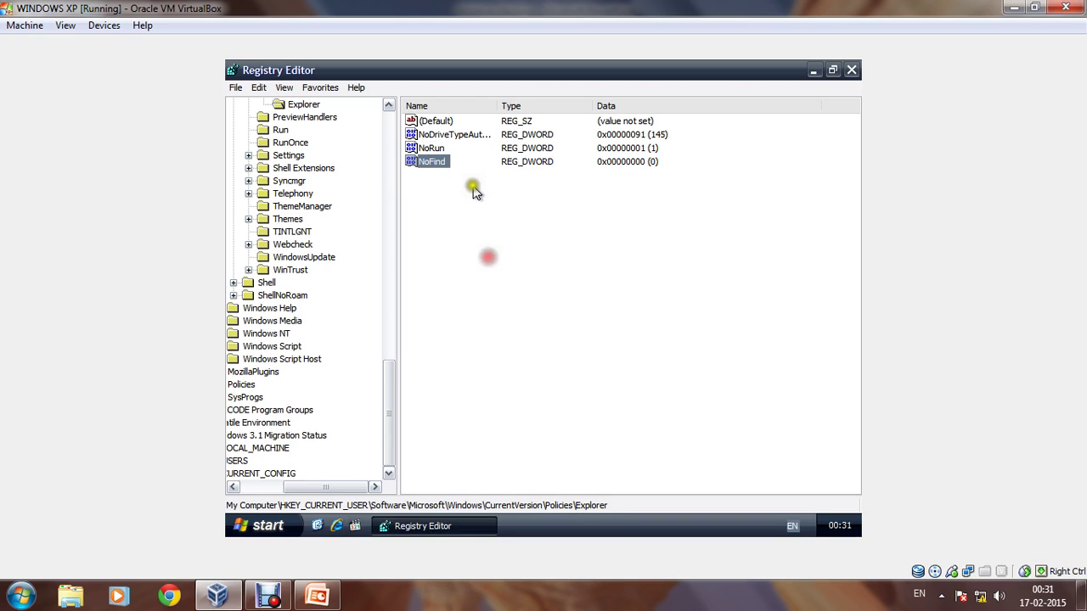
# Step: Set the NoFind value's data to 1 in hexadecimal
pyautogui.doubleClick(436, 162)
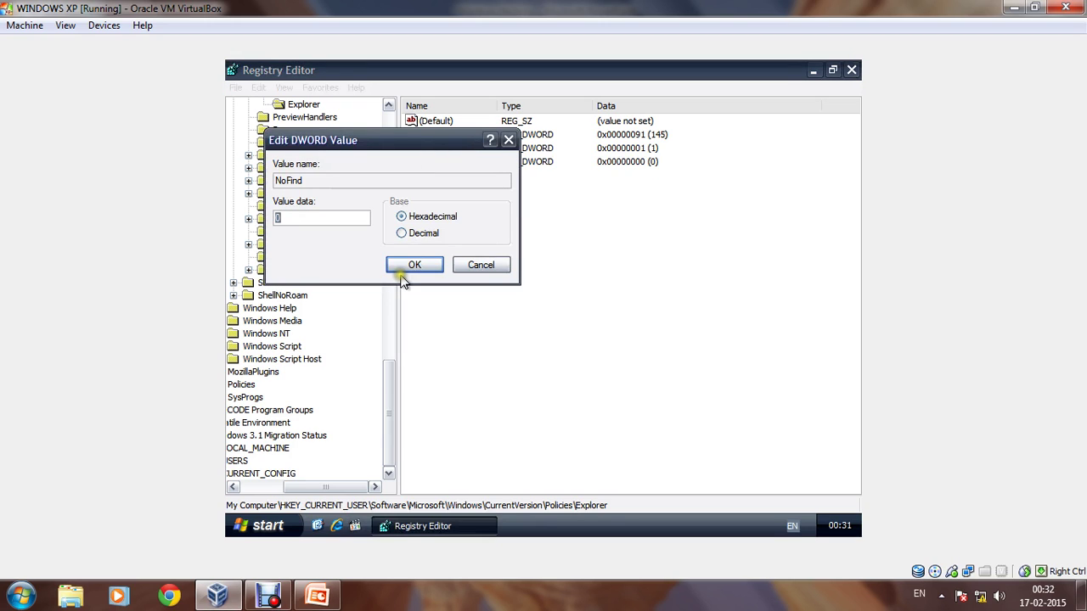
pyautogui.write('1')
pyautogui.click(417, 265)
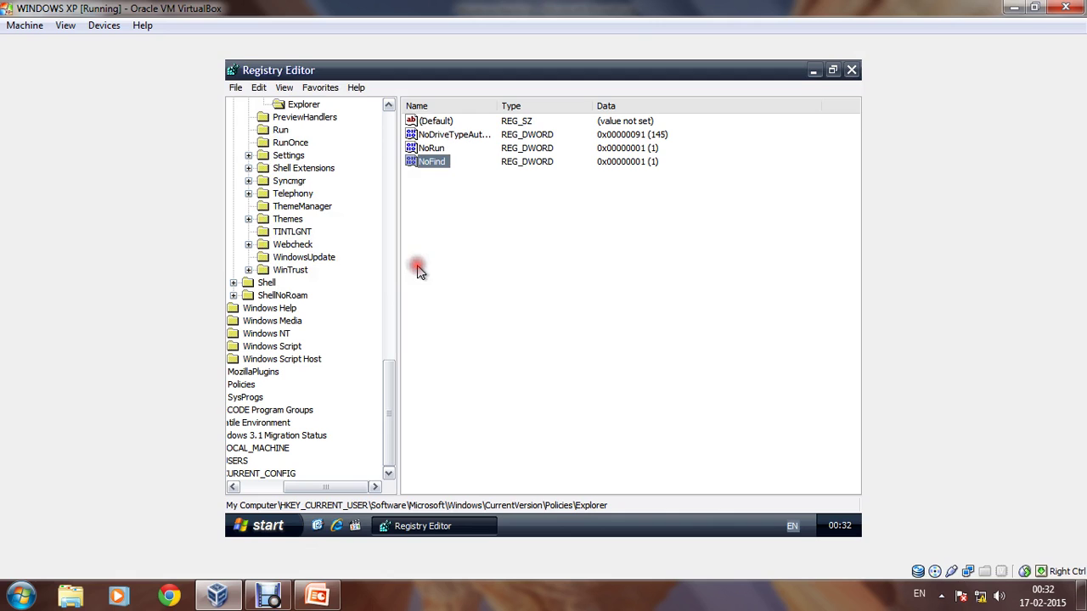
# Step: Restart the Windows XP virtual machine to apply the NoRun and NoFind policies, dismissing the VirtualBox notice during boot
pyautogui.click(260, 522)
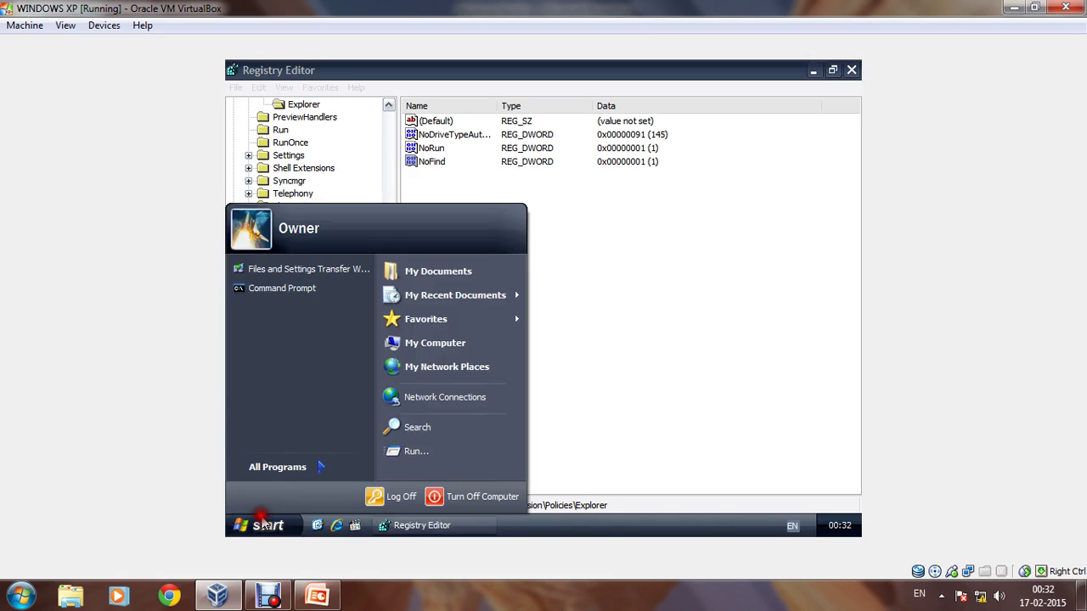
pyautogui.click(435, 498)
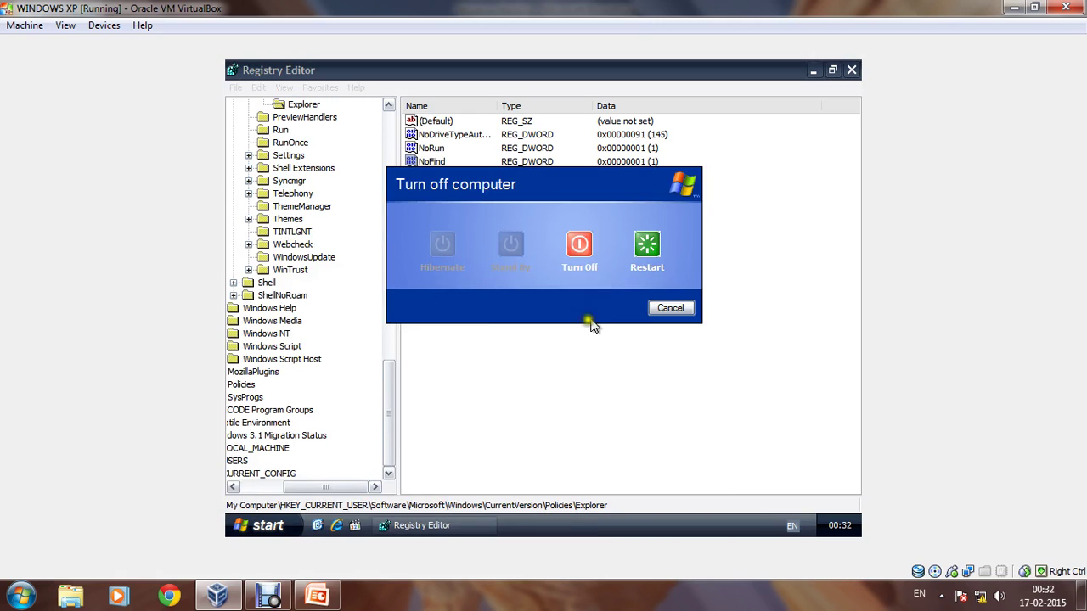
pyautogui.click(649, 245)
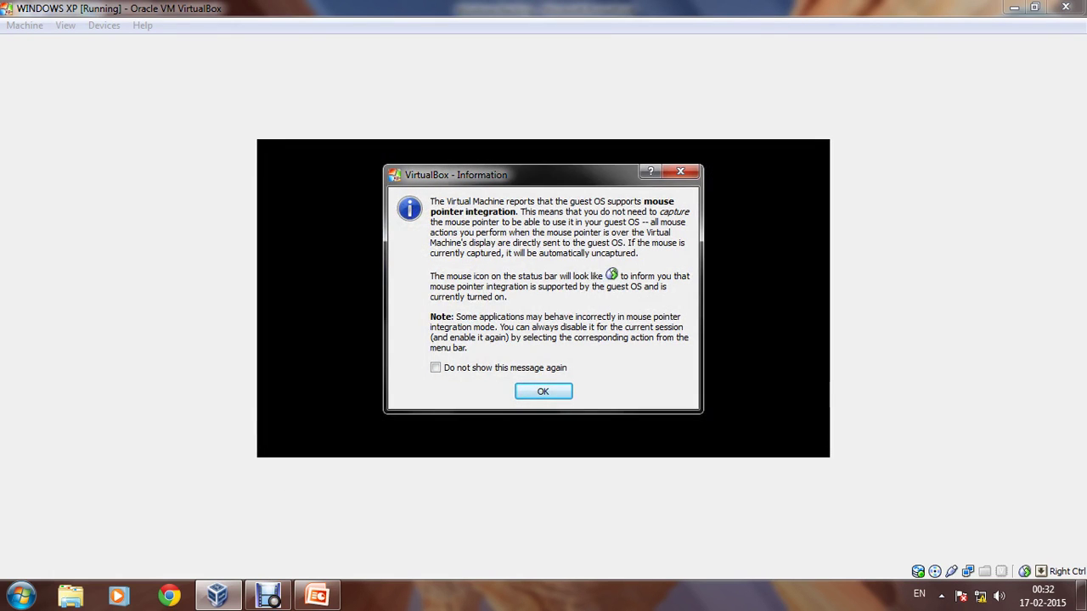
pyautogui.click(565, 392)
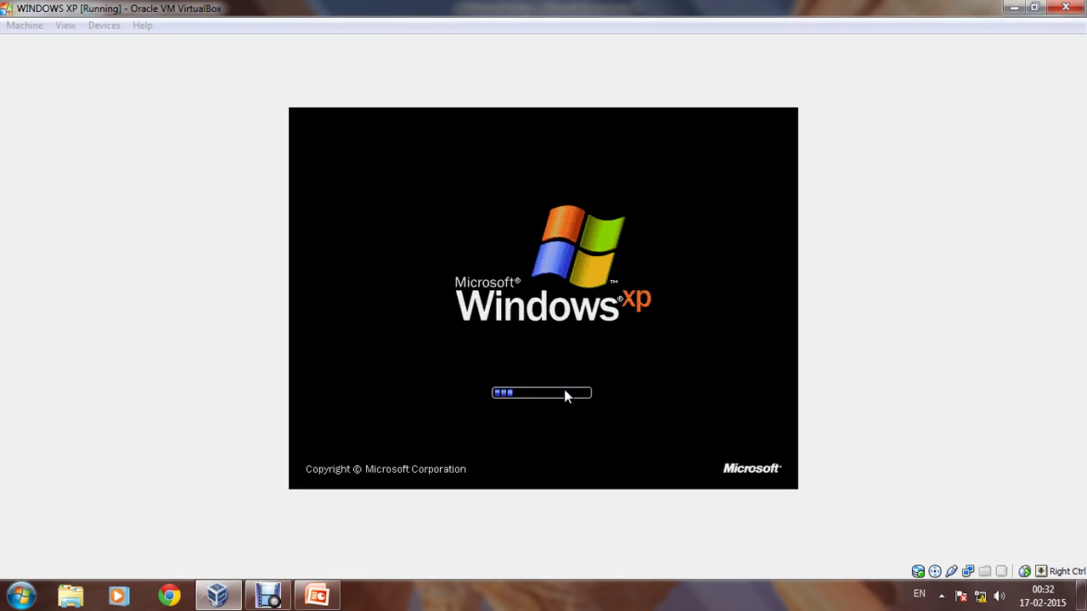
pyautogui.click(566, 392)
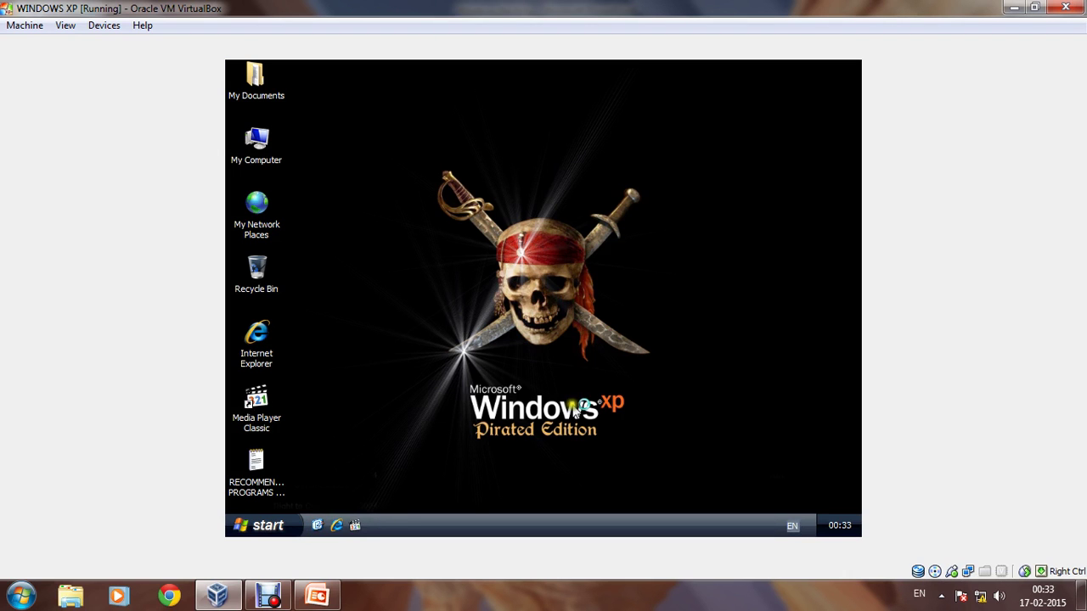
# Step: Check the Start menu for Run and Search, and launch regedit.exe from the C:\WINDOWS folder
pyautogui.click(265, 526)
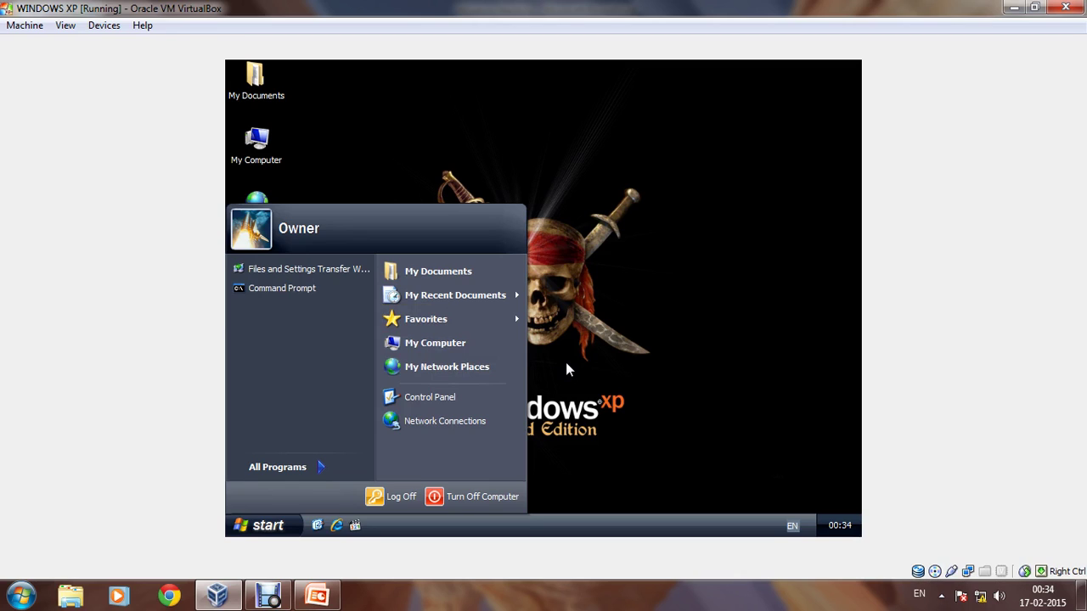
pyautogui.click(423, 344)
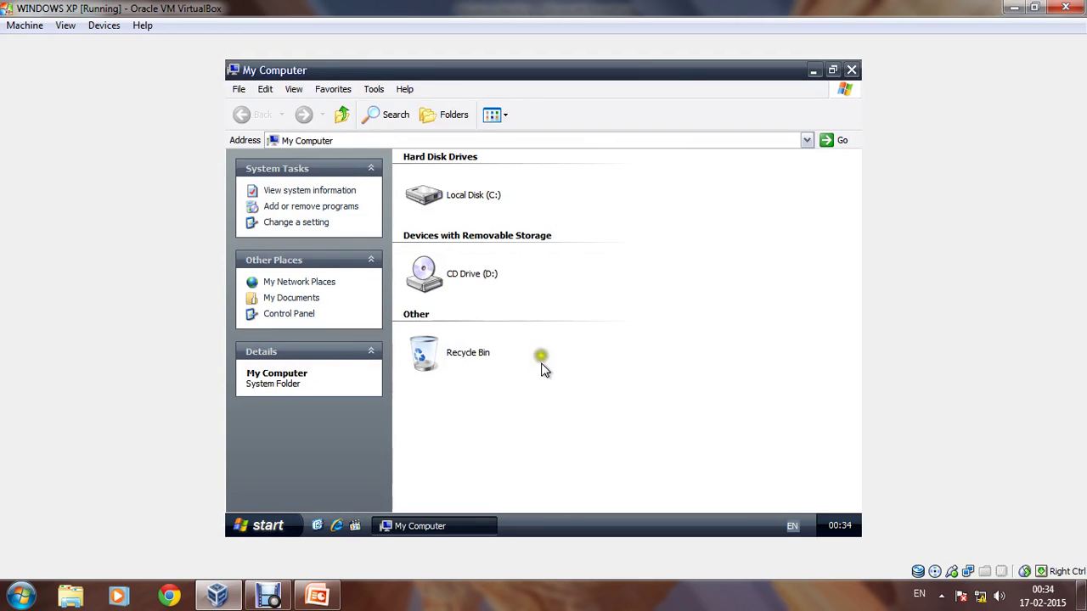
pyautogui.doubleClick(443, 196)
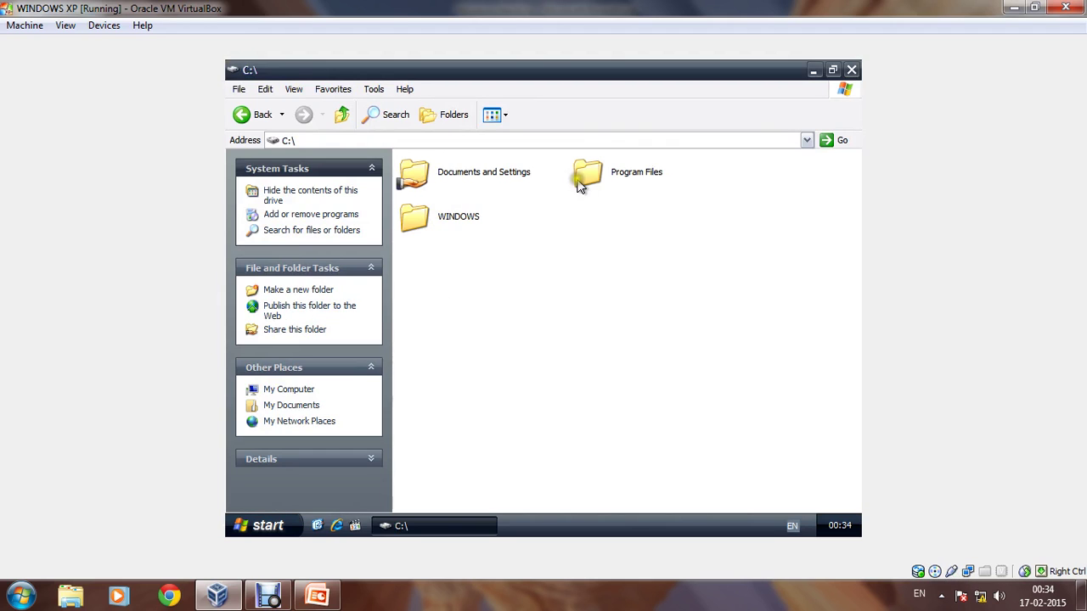
pyautogui.doubleClick(418, 219)
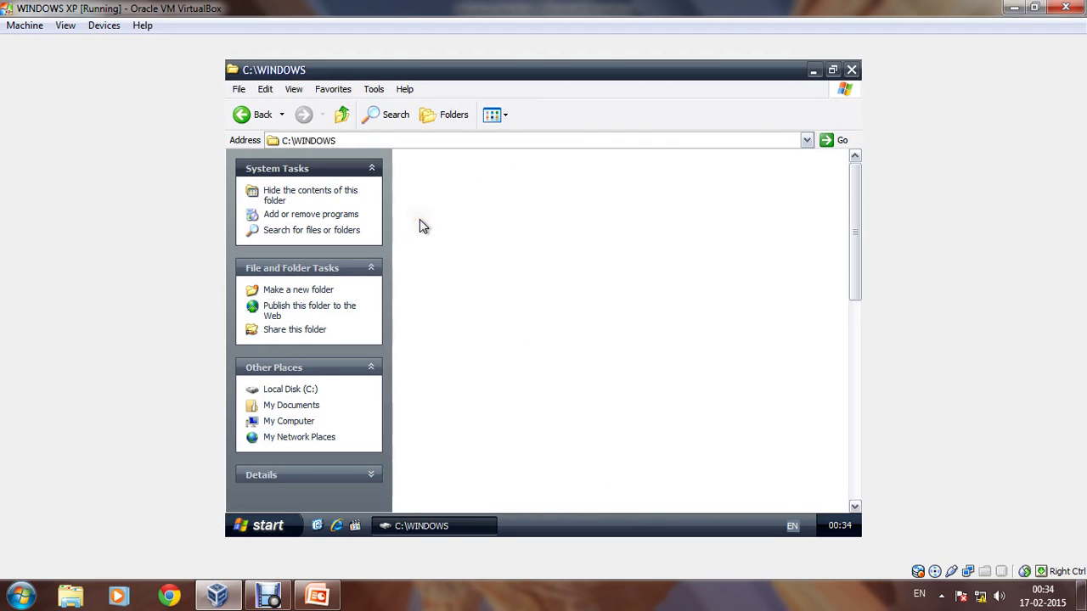
pyautogui.scroll(-5, 609, 380)
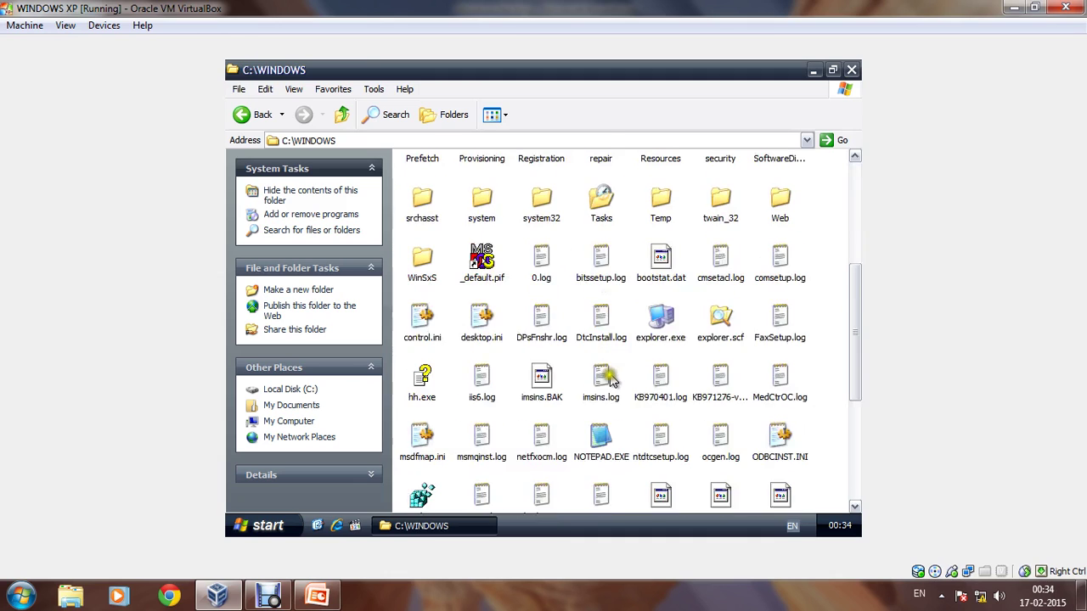
pyautogui.scroll(-2, 610, 379)
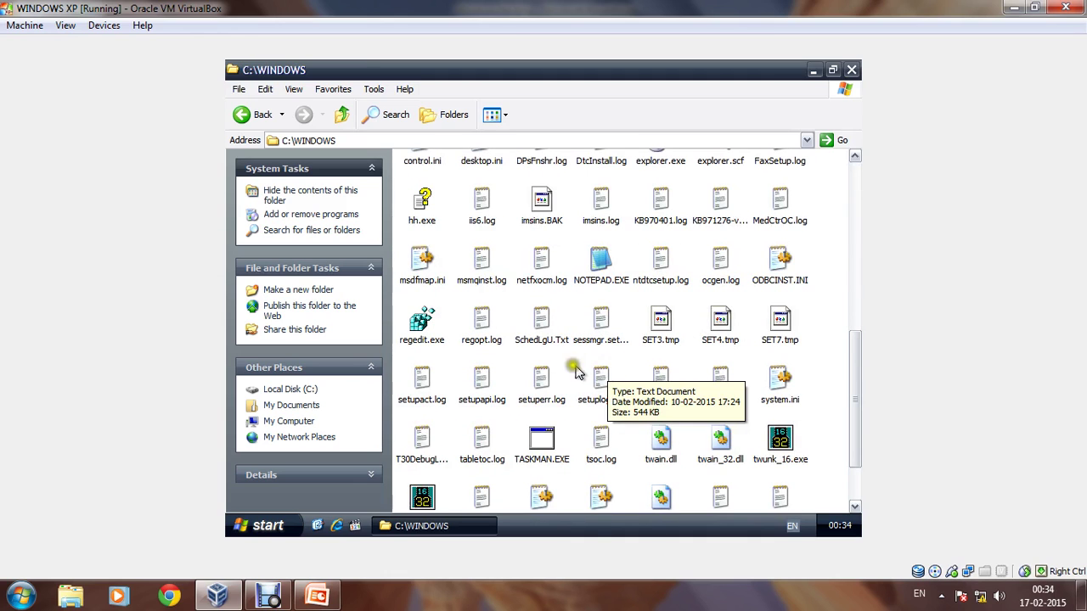
pyautogui.doubleClick(419, 331)
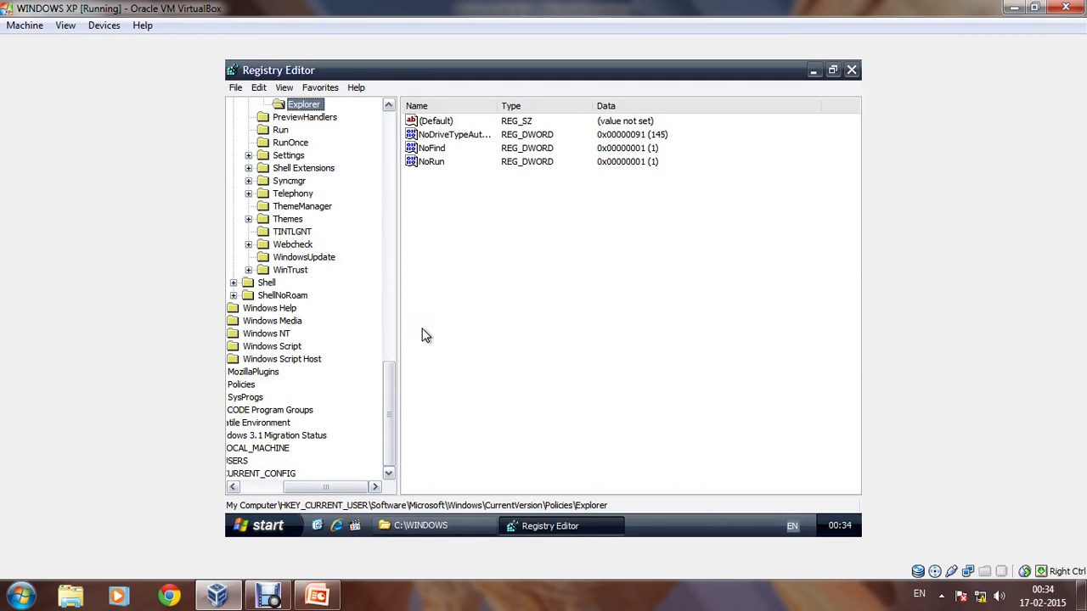
# Step: Set the NoRun value's data to 0 in hexadecimal in the Policies\Explorer key
pyautogui.rightClick(427, 167)
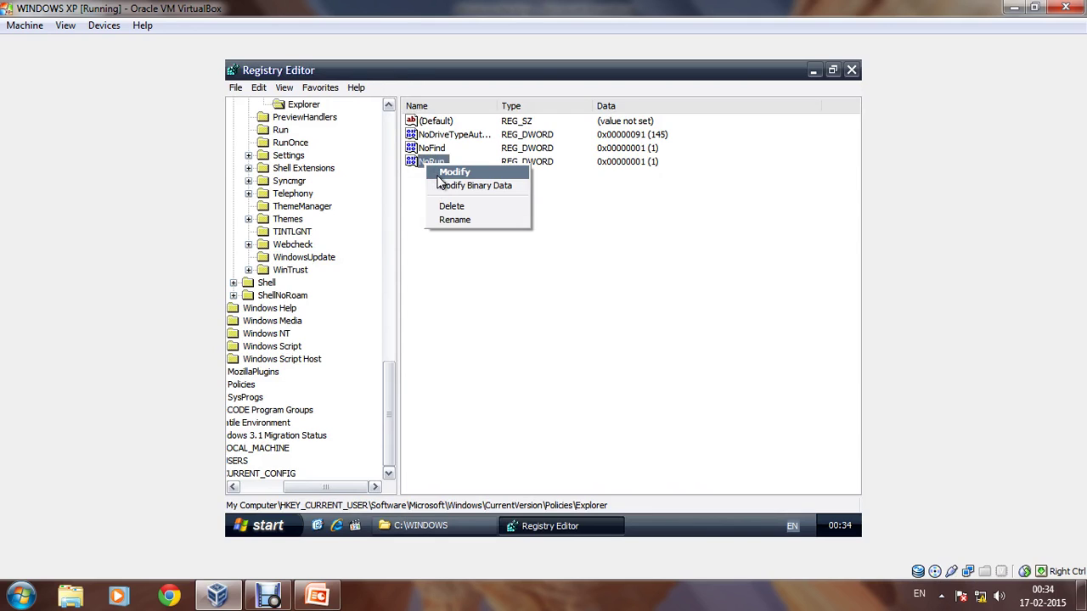
pyautogui.click(438, 173)
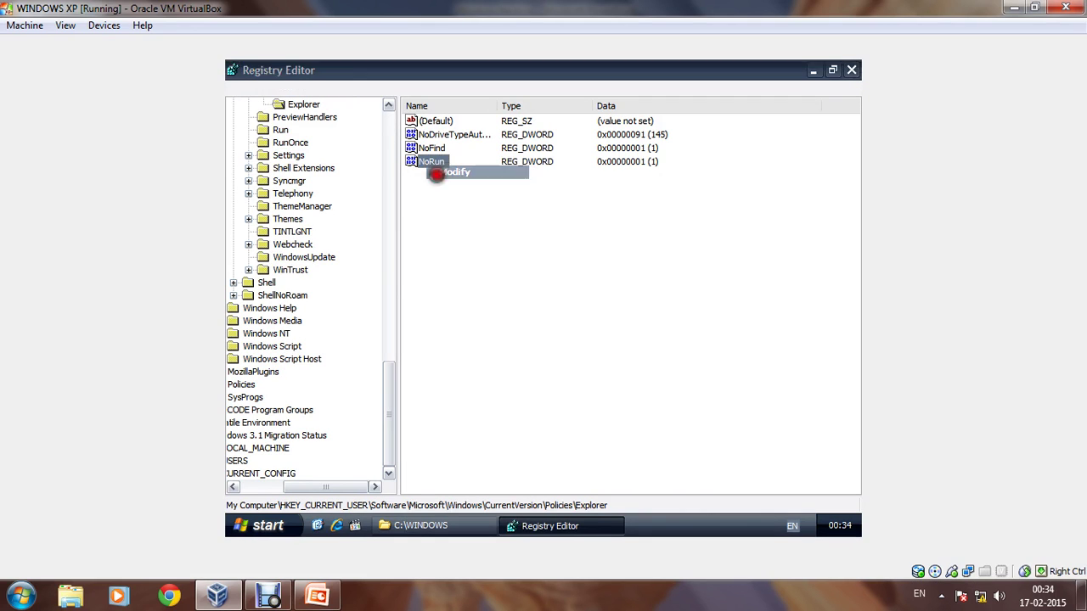
pyautogui.write('0')
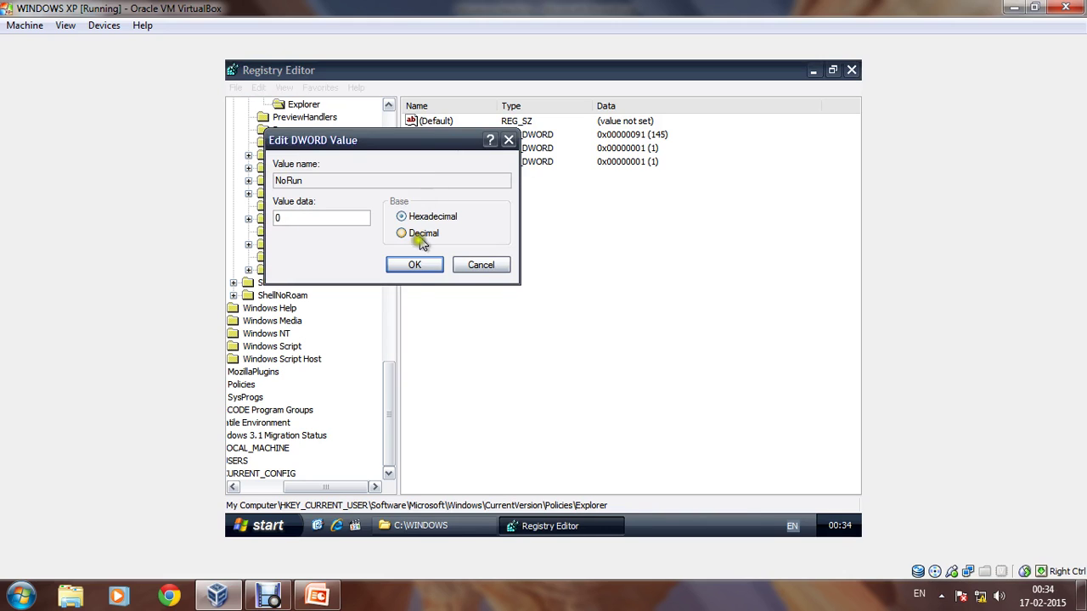
pyautogui.click(413, 265)
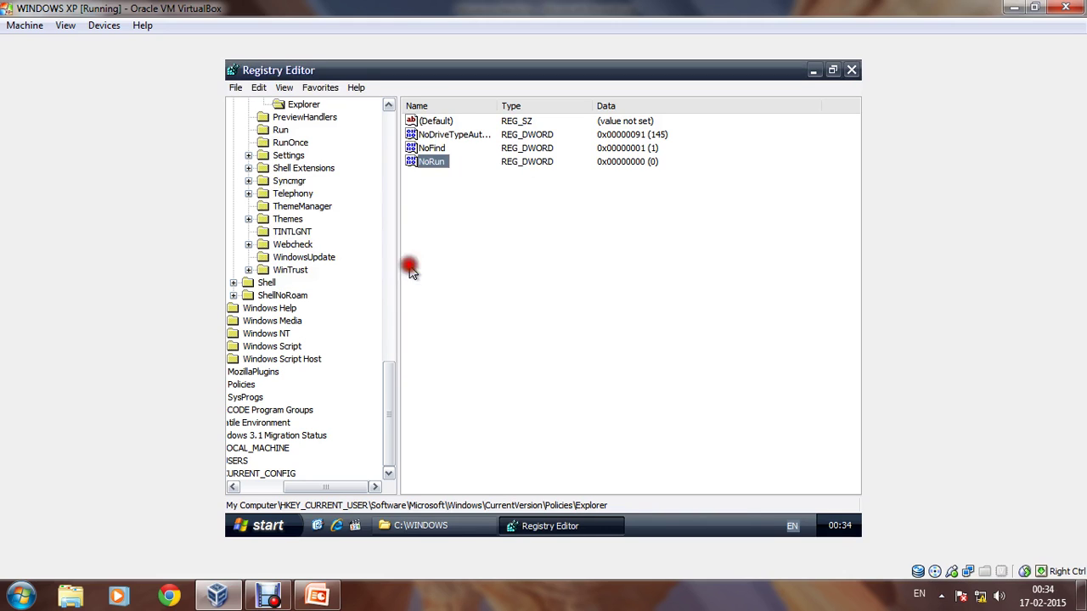
# Step: Set the NoFind value's data to 0 in hexadecimal, and close the Registry Editor and the C:\WINDOWS folder
pyautogui.doubleClick(425, 149)
pyautogui.write('0')
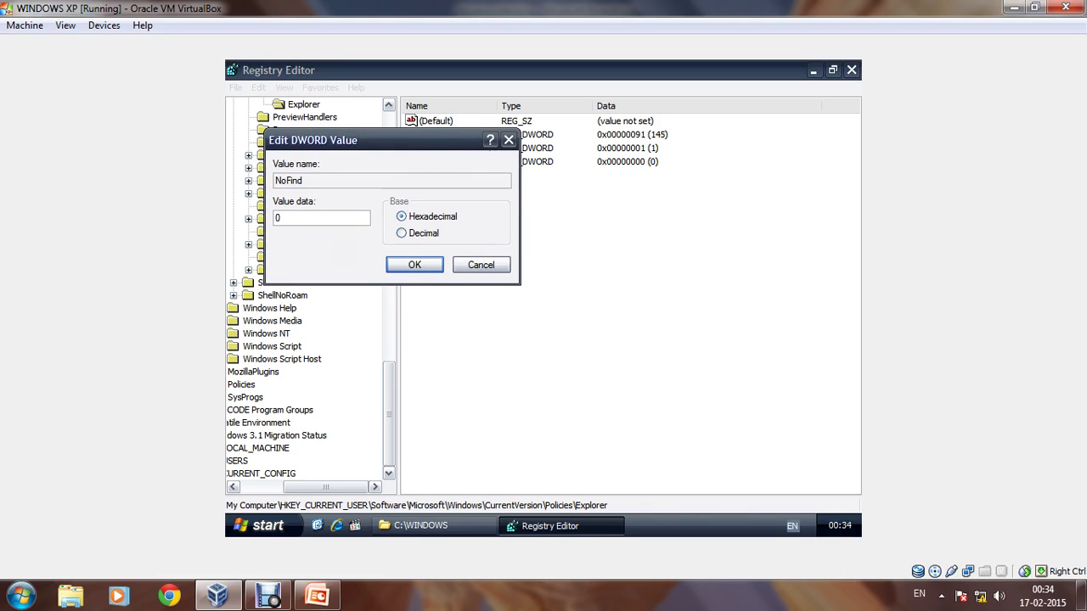
pyautogui.click(412, 266)
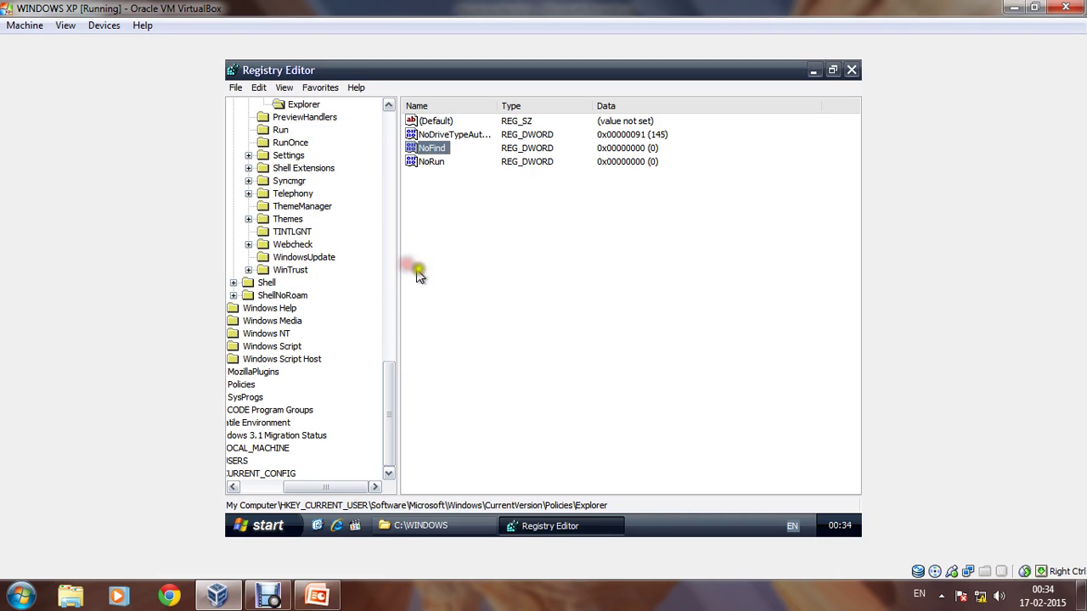
pyautogui.click(853, 71)
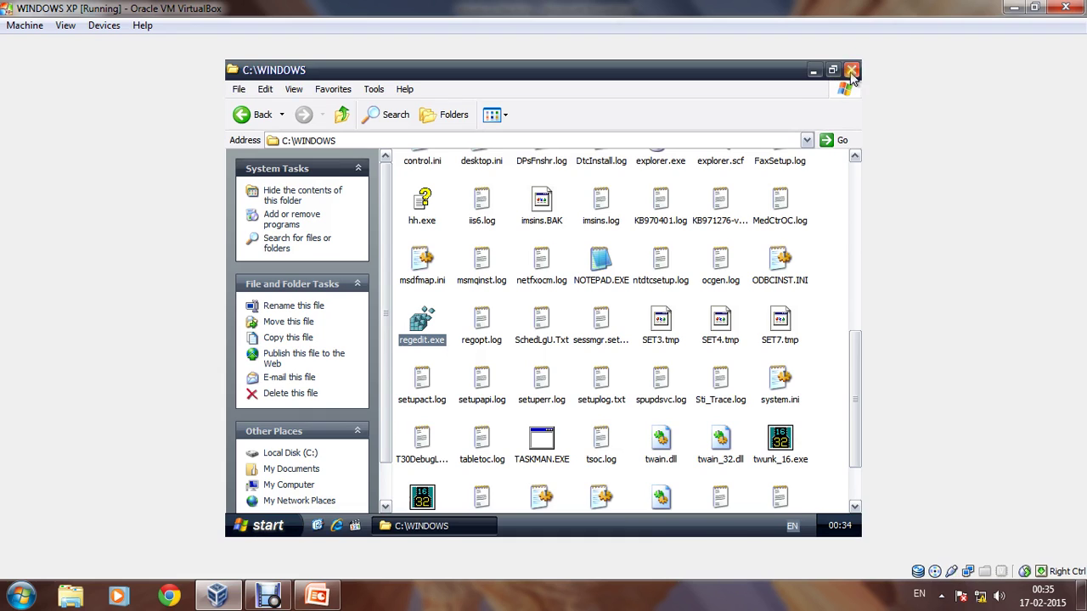
pyautogui.click(853, 71)
# Step: Restart the Windows XP virtual machine, dismissing the VirtualBox notice, and check the Start menu for the Search and Run entries
pyautogui.click(262, 525)
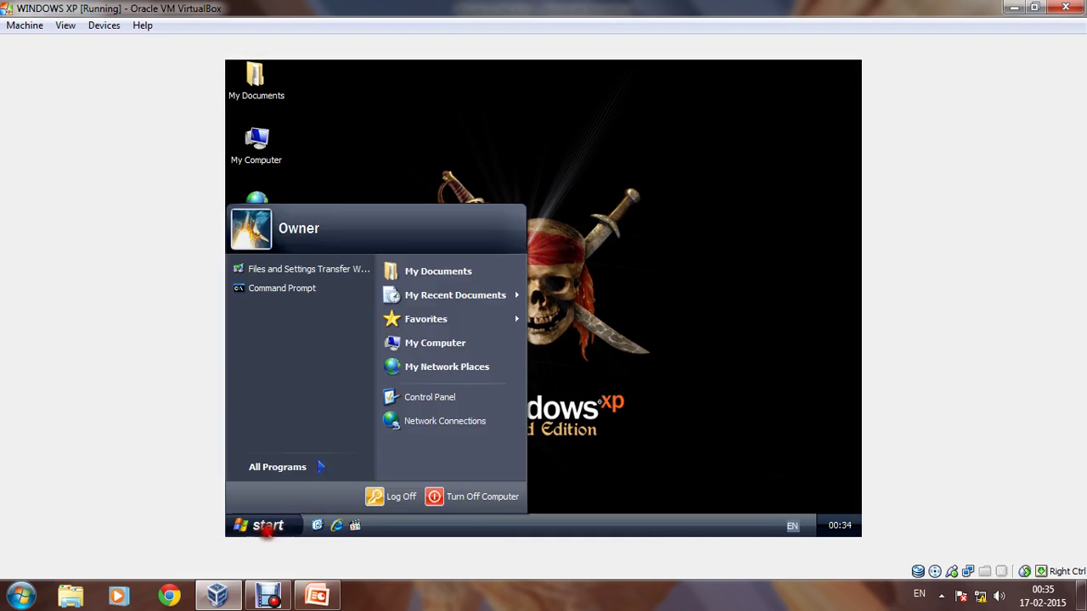
pyautogui.click(458, 501)
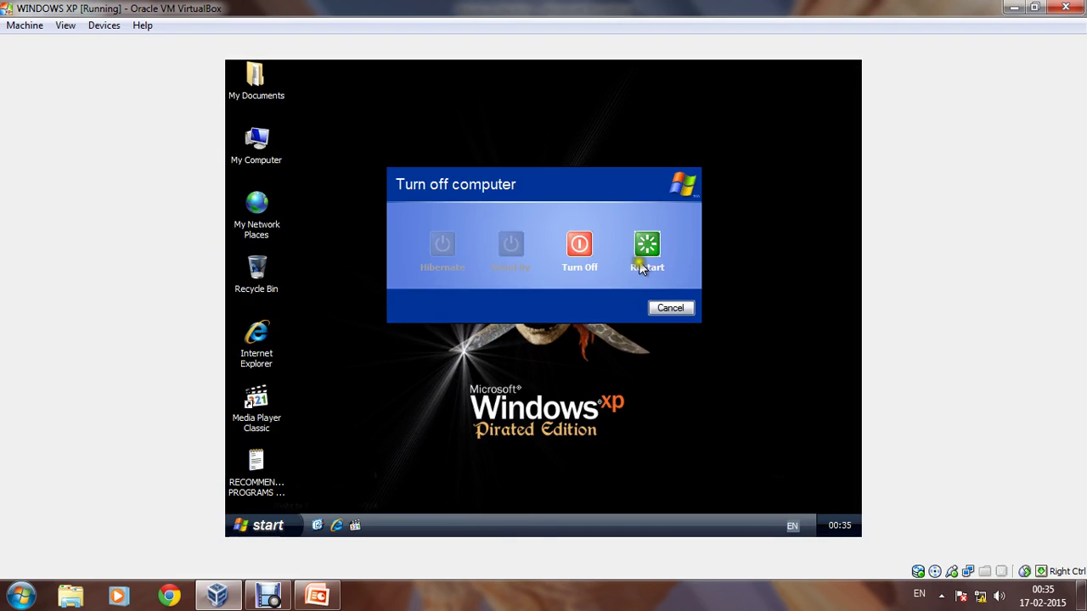
pyautogui.click(647, 255)
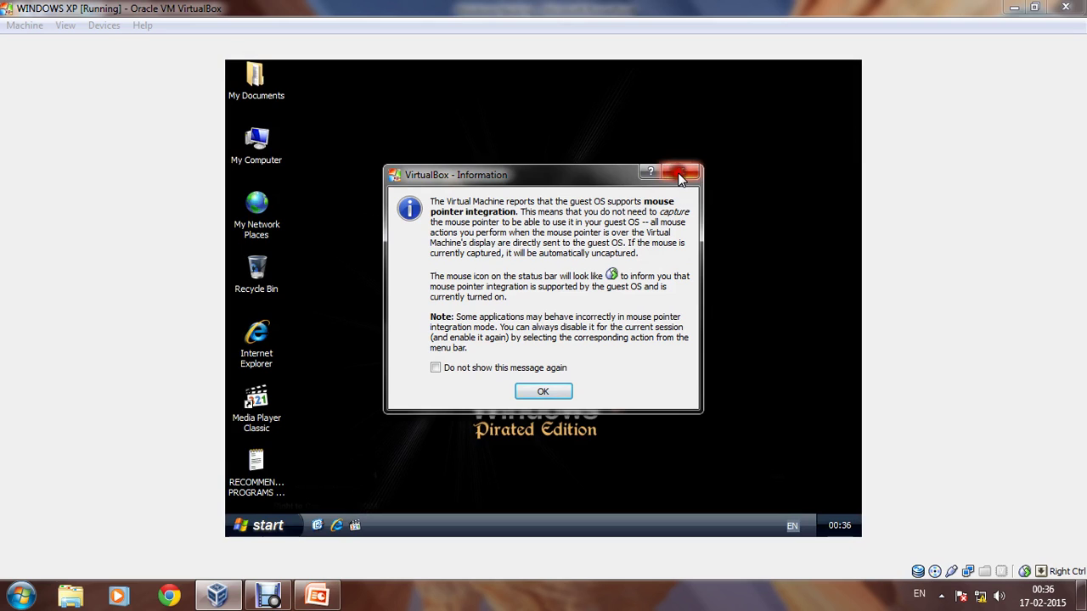
pyautogui.click(548, 391)
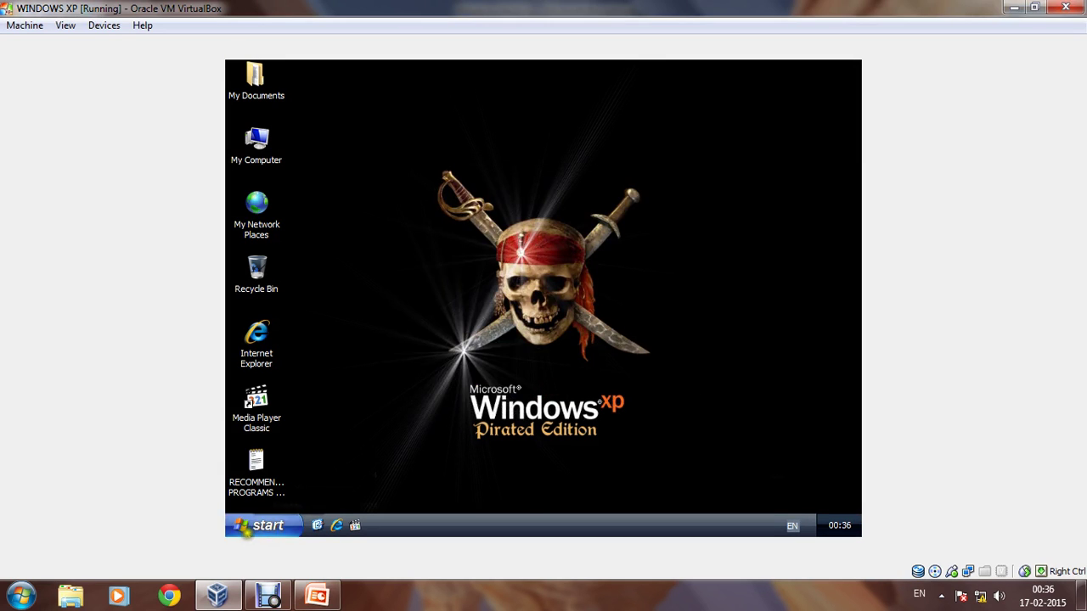
pyautogui.click(244, 529)
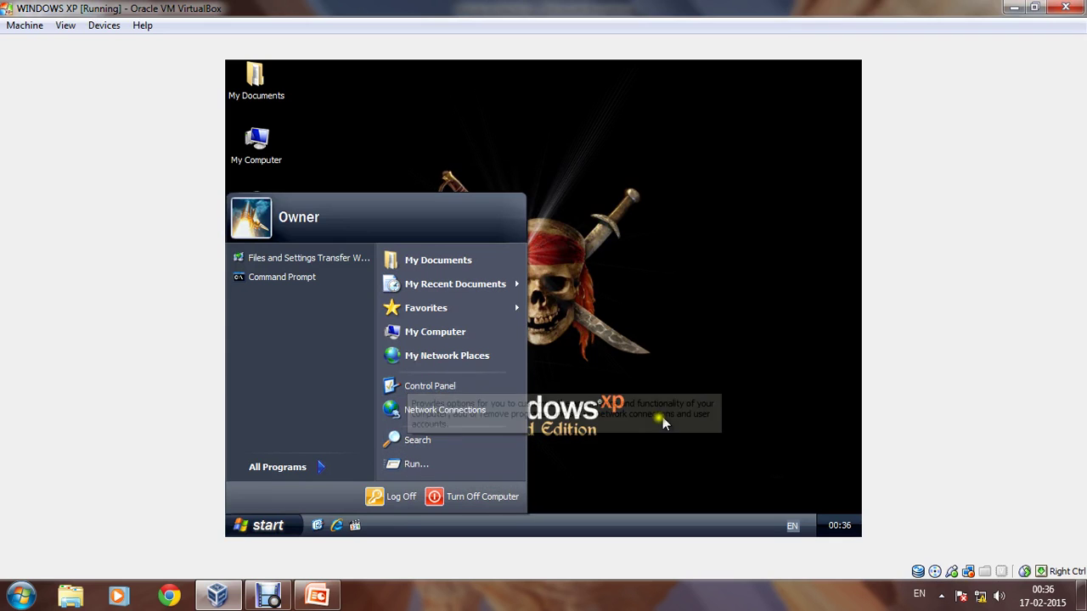
pyautogui.click(665, 397)
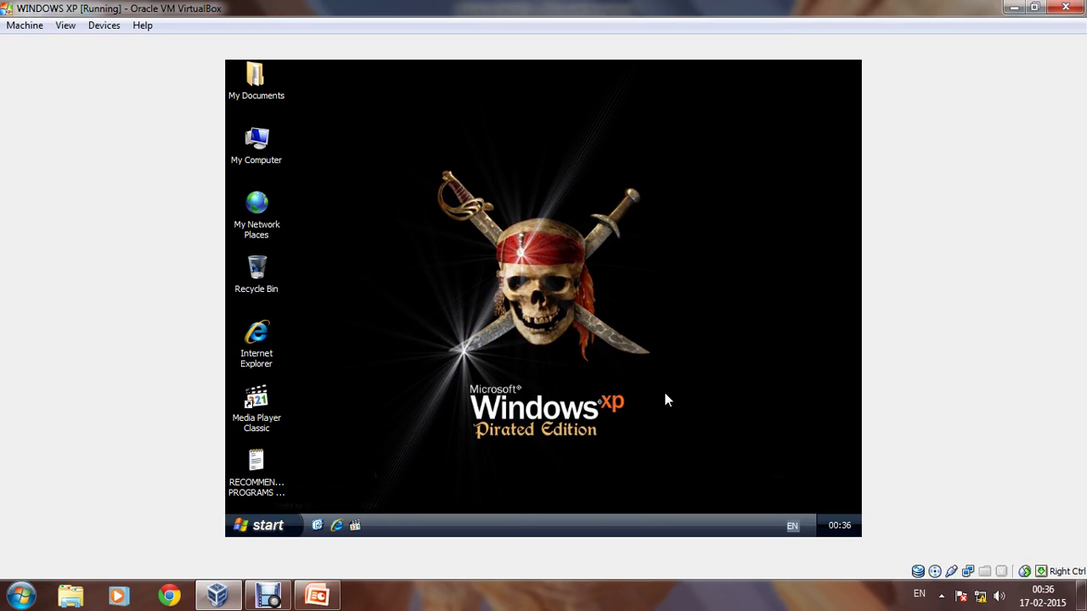
# Step: Switch to the Windows Hacking presentation in PowerPoint and show slide 11, the h@ckin9 kit slide
pyautogui.click(316, 599)
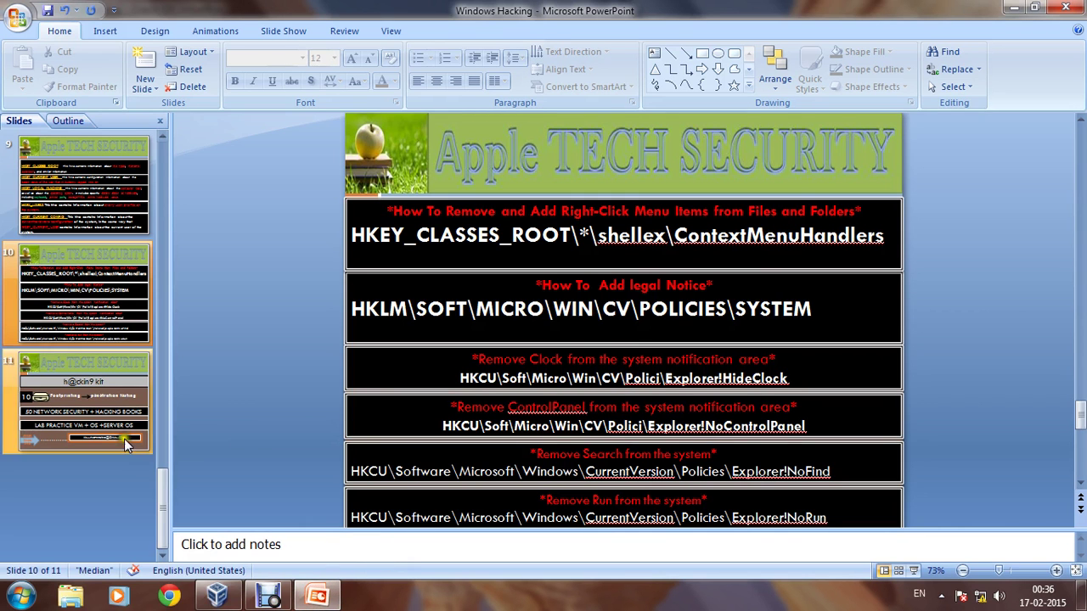
pyautogui.click(112, 387)
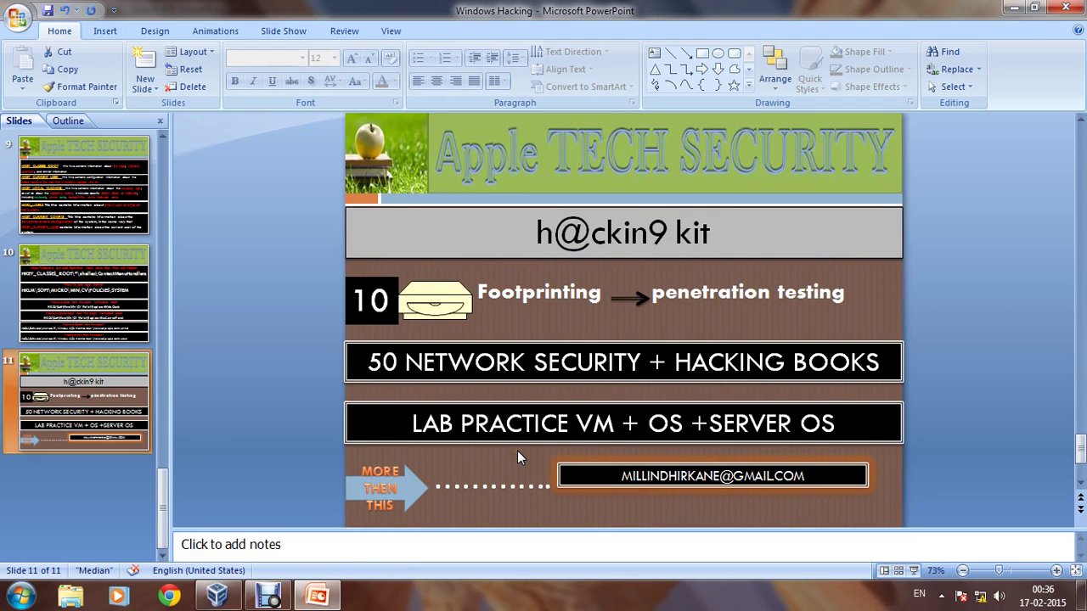